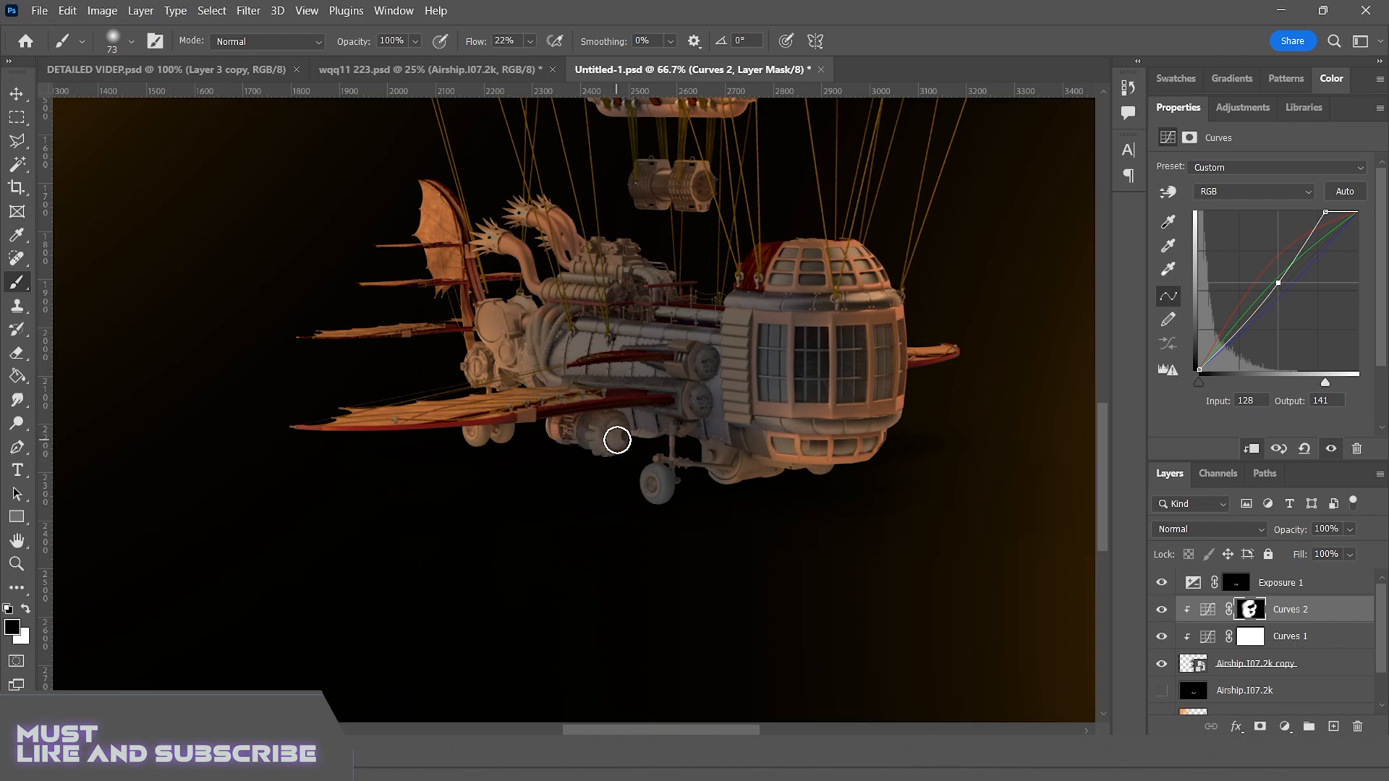
# Paint black at 22% flow on the Curves 2 mask over the rear wheels, engine drums and pipes of the airship
pyautogui.moveTo(499, 437); pyautogui.dragTo(462, 453)
pyautogui.moveTo(539, 345)
pyautogui.mouseDown()
pyautogui.moveTo(490, 330)
pyautogui.moveTo(540, 331)
pyautogui.moveTo(495, 372)
pyautogui.moveTo(478, 354)
pyautogui.moveTo(523, 371)
pyautogui.moveTo(463, 346)
pyautogui.moveTo(417, 349)
pyautogui.mouseUp()
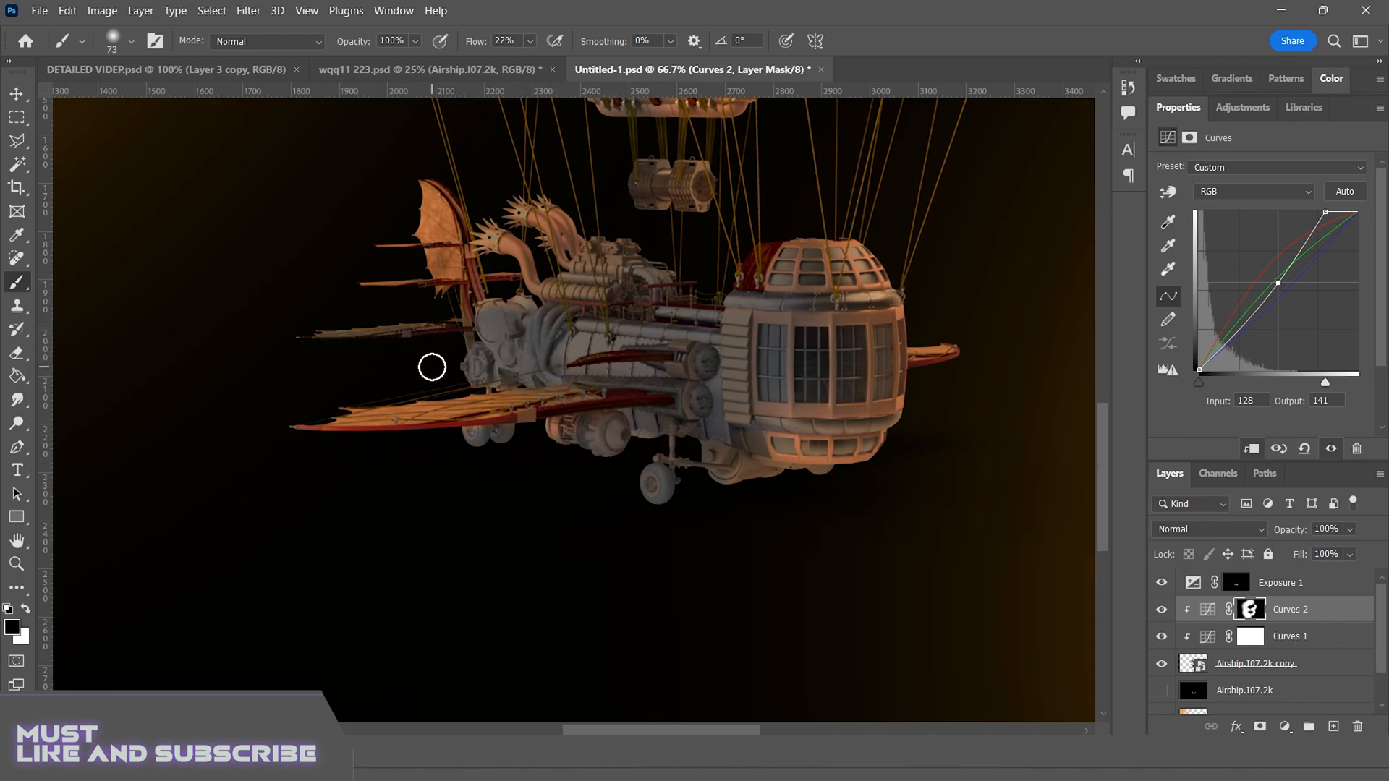
pyautogui.hotkey('ctrl', 'z')
pyautogui.moveTo(524, 363)
pyautogui.mouseDown()
pyautogui.moveTo(484, 369)
pyautogui.moveTo(491, 320)
pyautogui.moveTo(559, 369)
pyautogui.mouseUp()
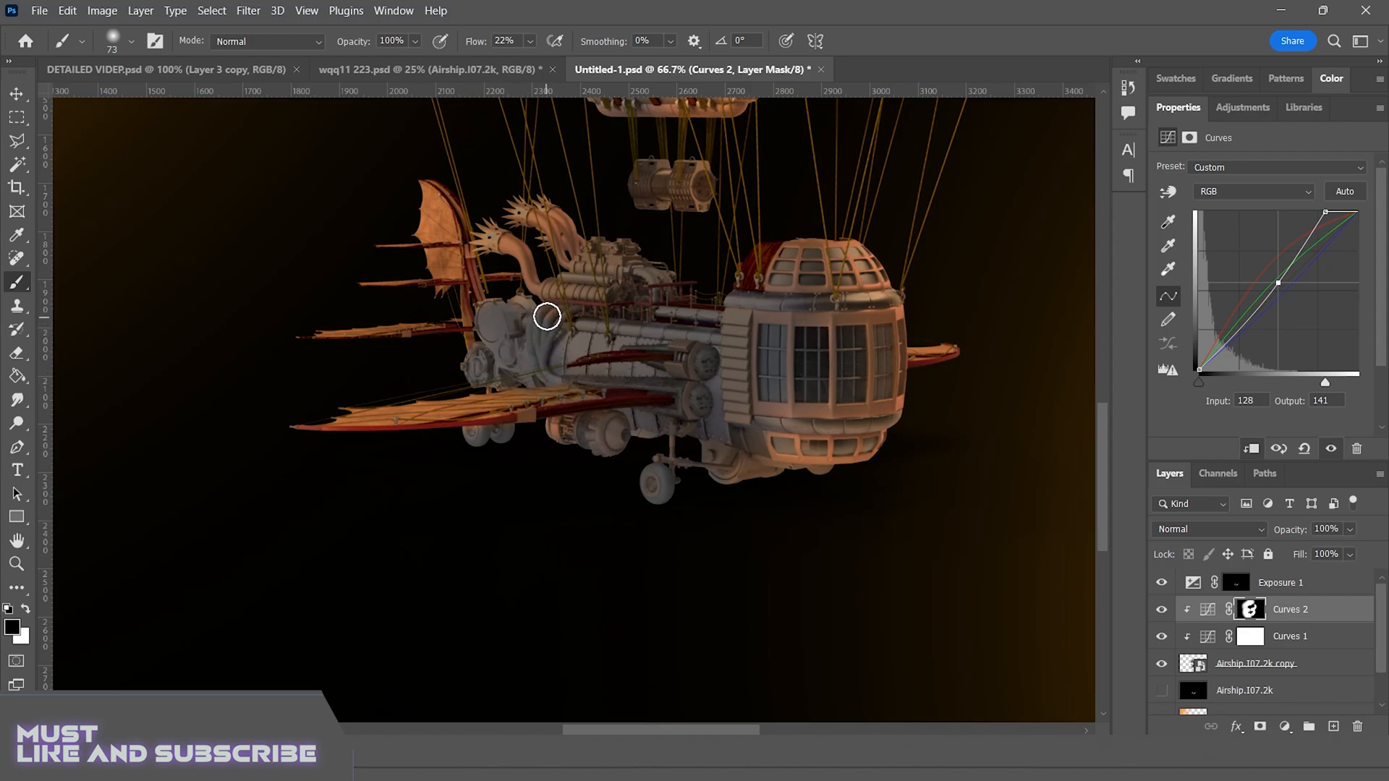
pyautogui.hotkey('ctrl', '-')
pyautogui.hotkey('ctrl', '-')
pyautogui.hotkey('ctrl', '-')
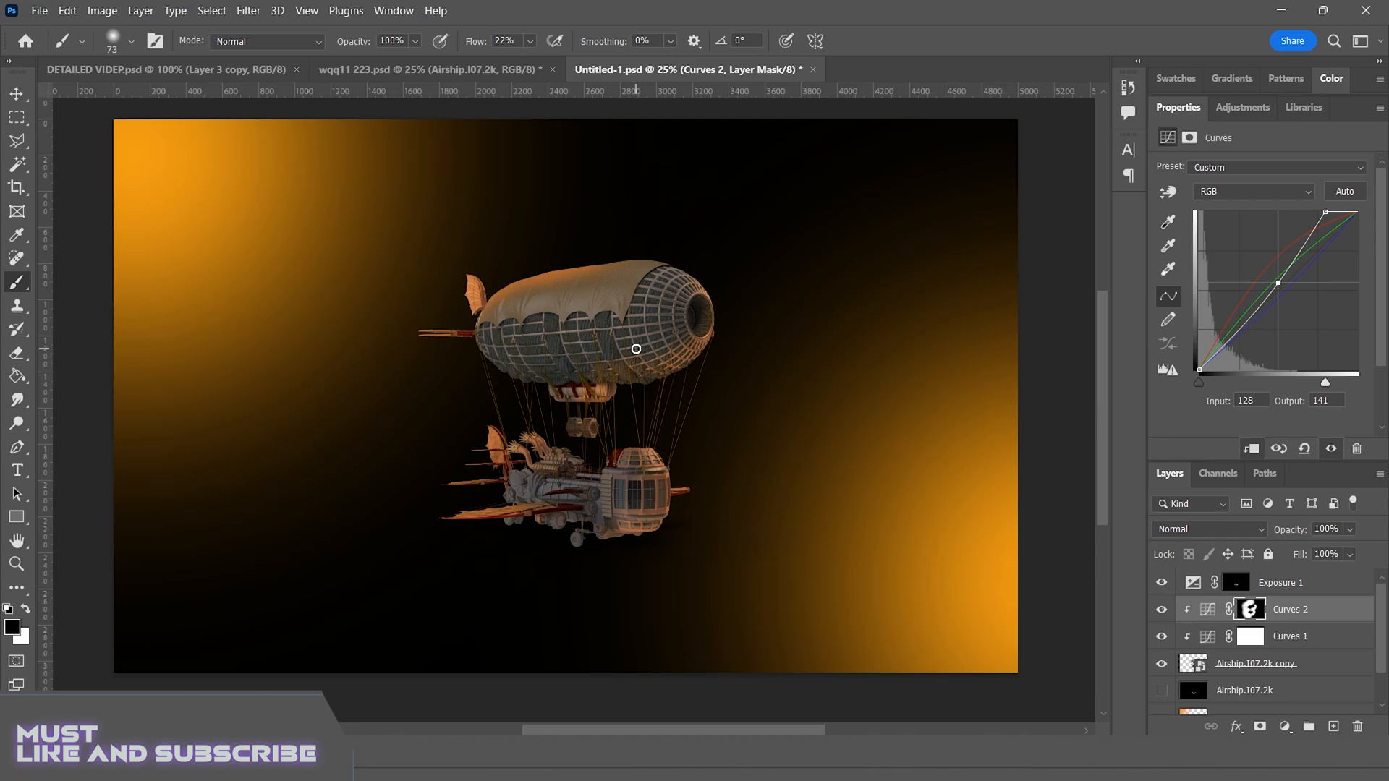
# Refine the Curves 2 mask over the balloon's netting and underside, masking with a 297 px black brush
pyautogui.press('x')
pyautogui.moveTo(630, 365)
pyautogui.mouseDown()
pyautogui.moveTo(614, 359)
pyautogui.moveTo(633, 355)
pyautogui.mouseUp()
pyautogui.press('x')
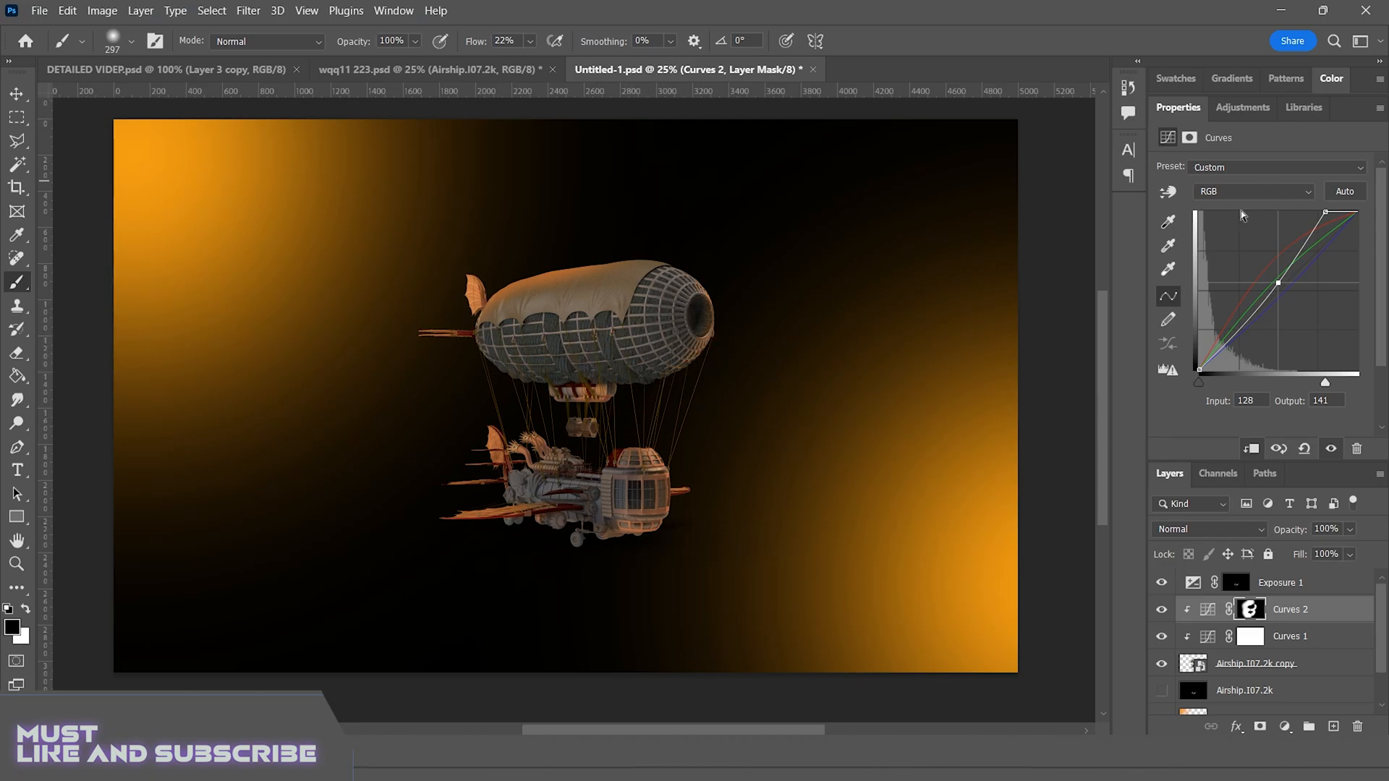
pyautogui.moveTo(594, 382); pyautogui.dragTo(560, 418)
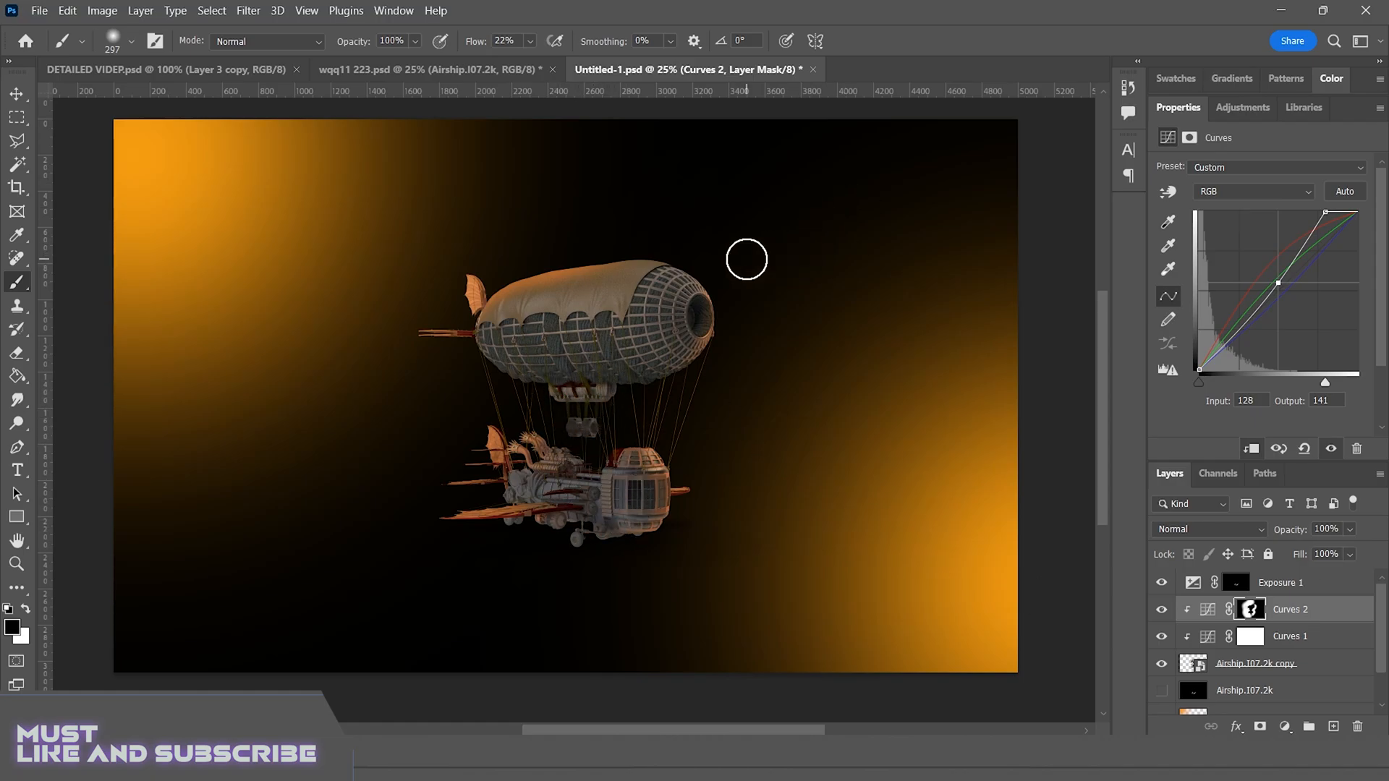
pyautogui.press('x')
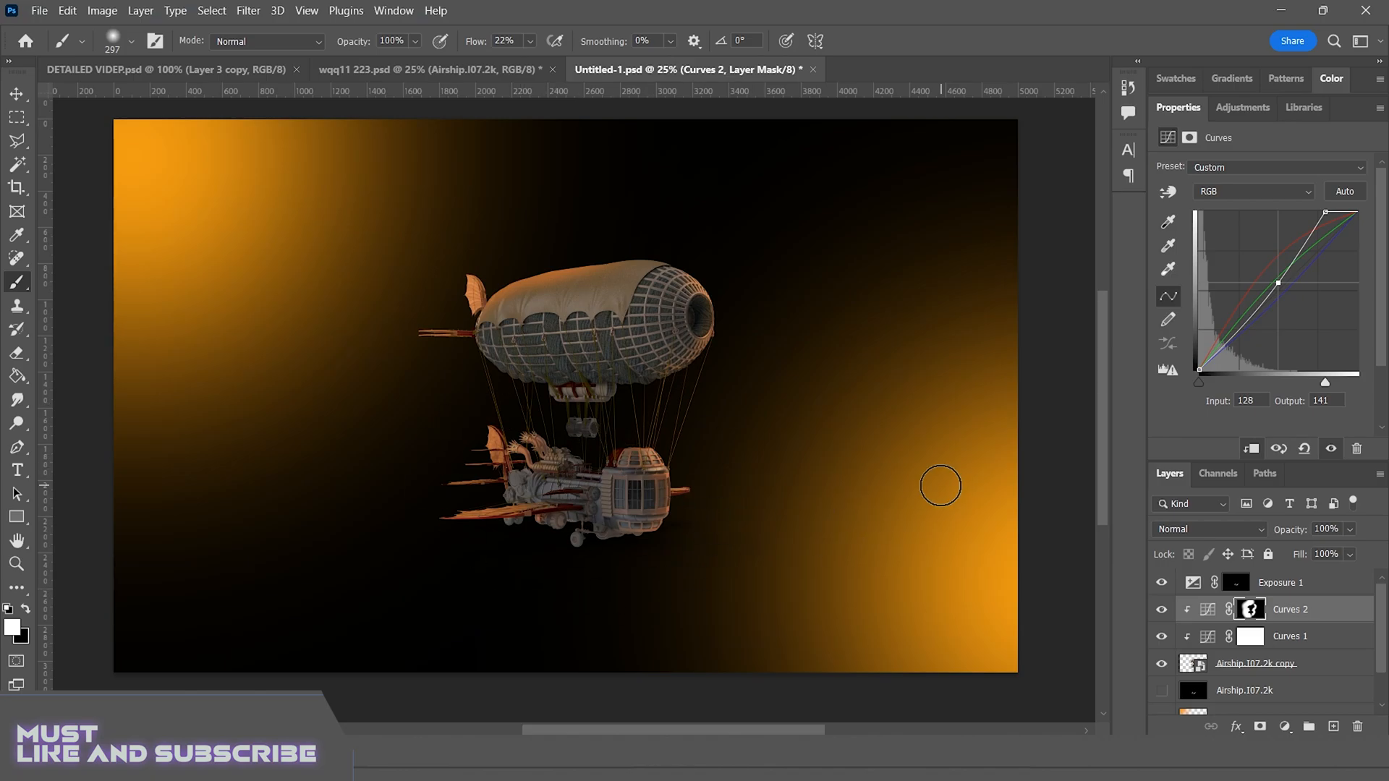
# Add a new empty layer and place it above Exposure 1 at the head of the layer stack
pyautogui.hotkey('ctrl', '+')
pyautogui.hotkey('ctrl', '+')
pyautogui.hotkey('ctrl', '+')
pyautogui.scroll(-3, 944, 489)
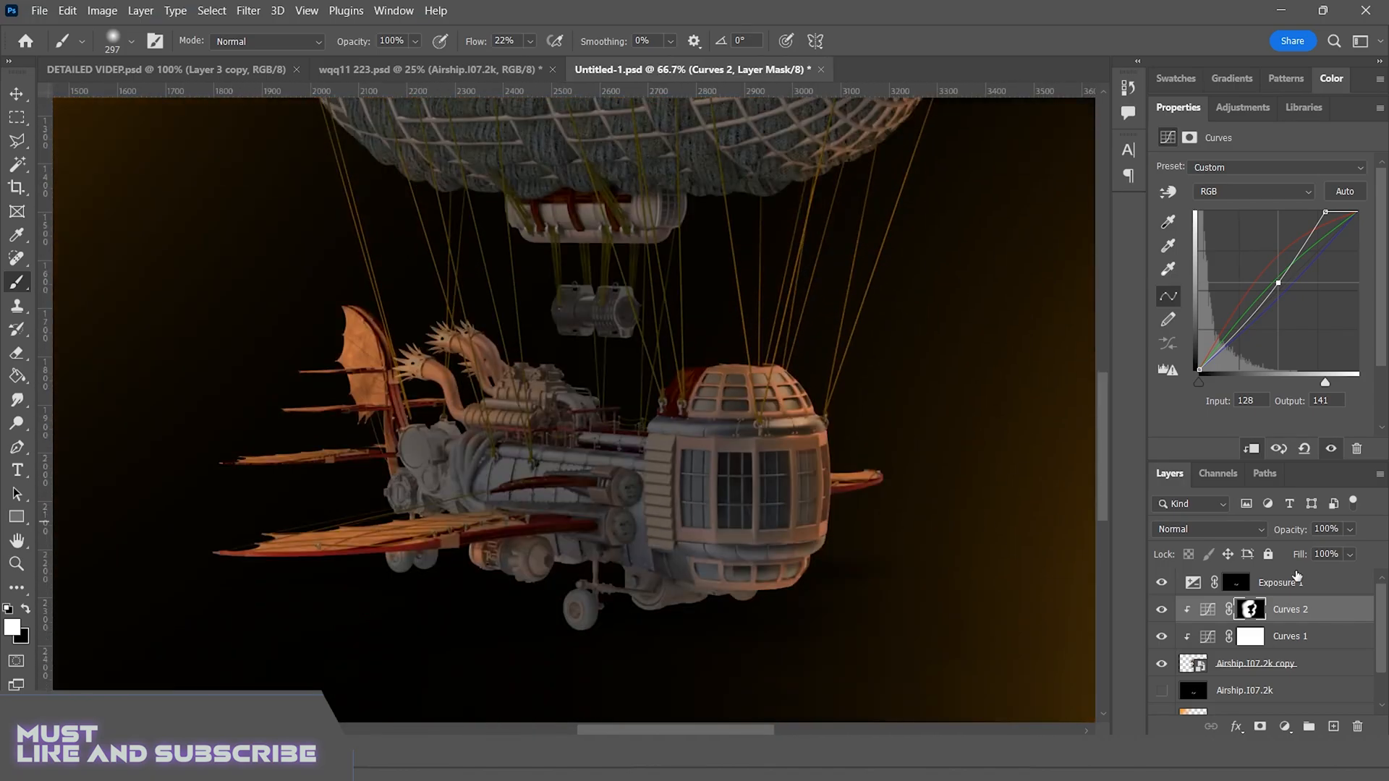
pyautogui.click(1335, 725)
pyautogui.moveTo(1326, 617); pyautogui.dragTo(1321, 572)
pyautogui.hscroll(2, 675, 494)
pyautogui.hotkey('ctrl', '+')
pyautogui.hotkey('ctrl', '+')
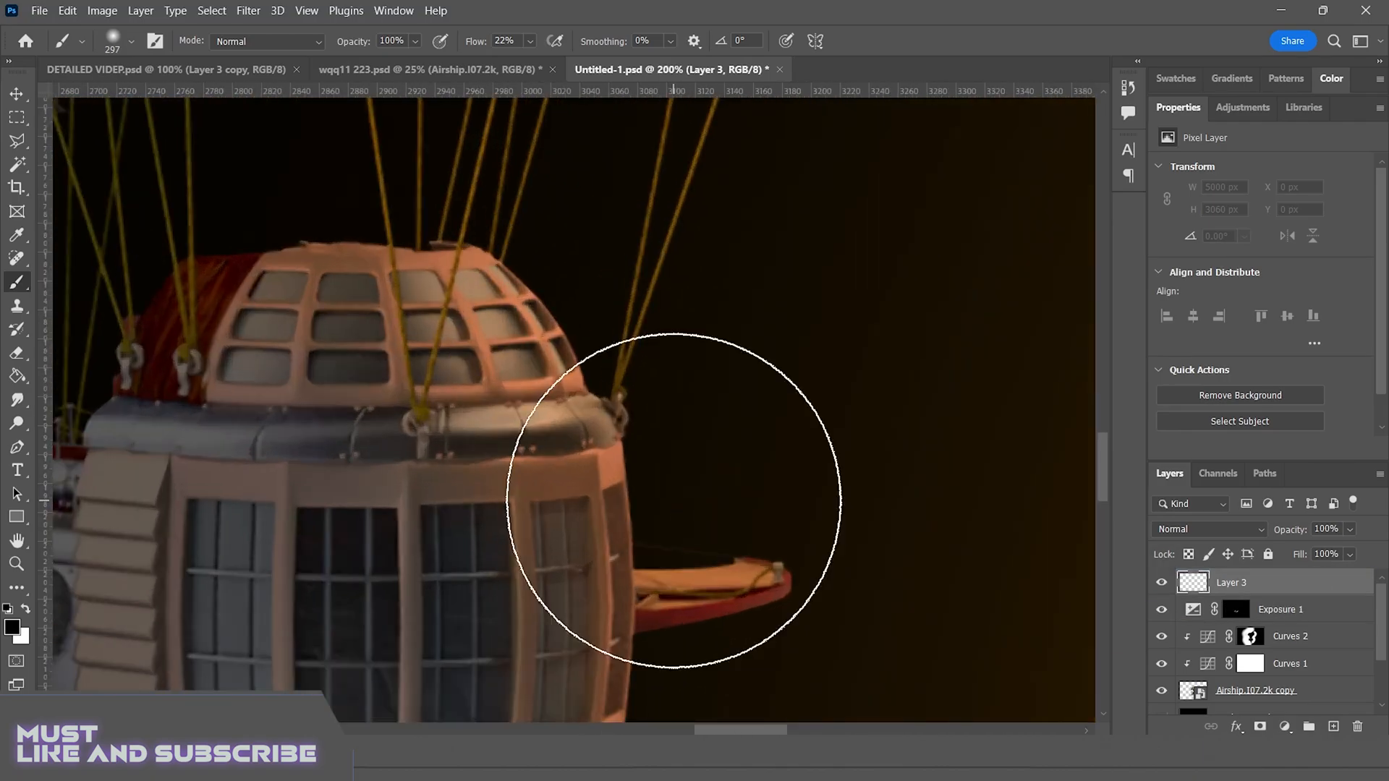
# Paint dark grey #383333 at 34% brush opacity over the cabin's upper metal rim and nearby window area
pyautogui.click(12, 628)
pyautogui.moveTo(693, 490); pyautogui.dragTo(741, 513)
pyautogui.press('Return')
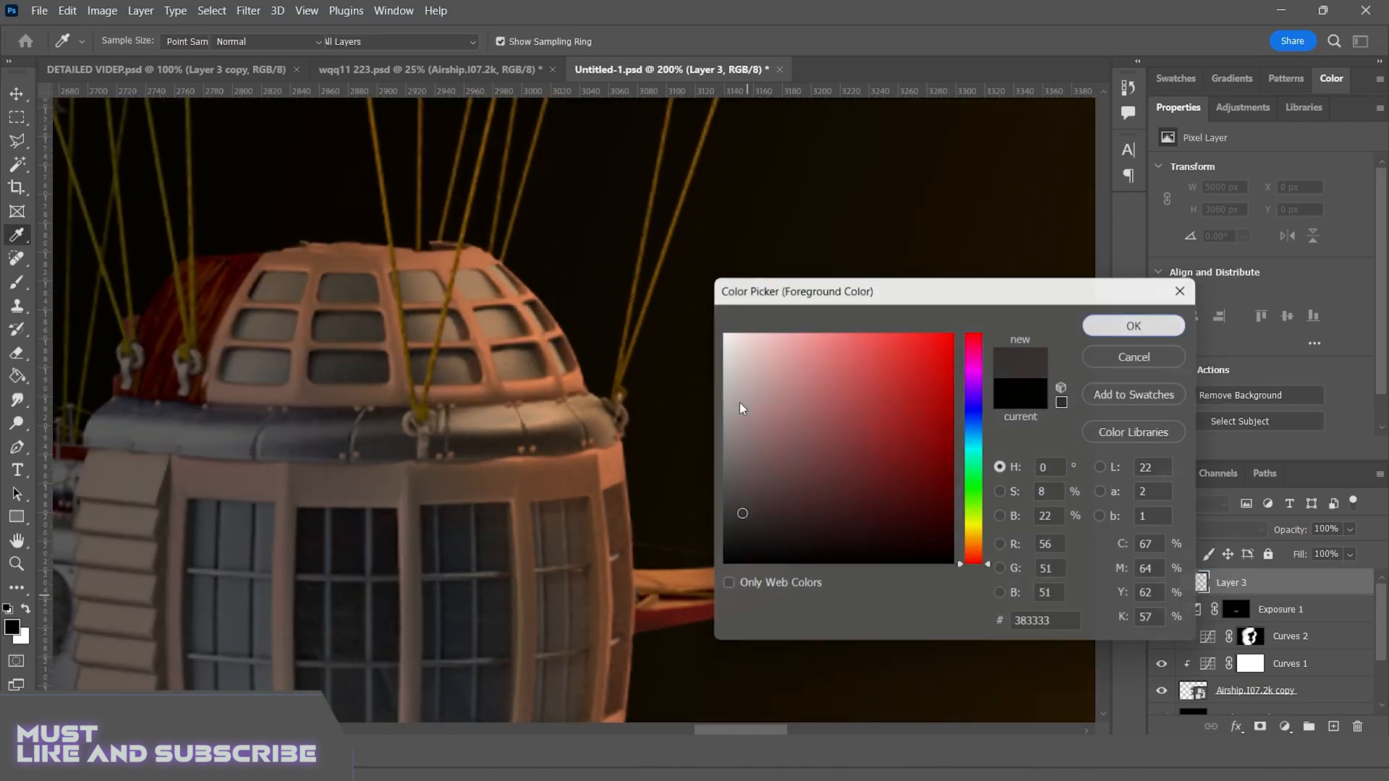
pyautogui.click(415, 41)
pyautogui.click(377, 62)
pyautogui.moveTo(513, 416)
pyautogui.mouseDown()
pyautogui.moveTo(494, 416)
pyautogui.moveTo(600, 423)
pyautogui.moveTo(394, 422)
pyautogui.mouseUp()
pyautogui.moveTo(593, 508); pyautogui.dragTo(574, 508)
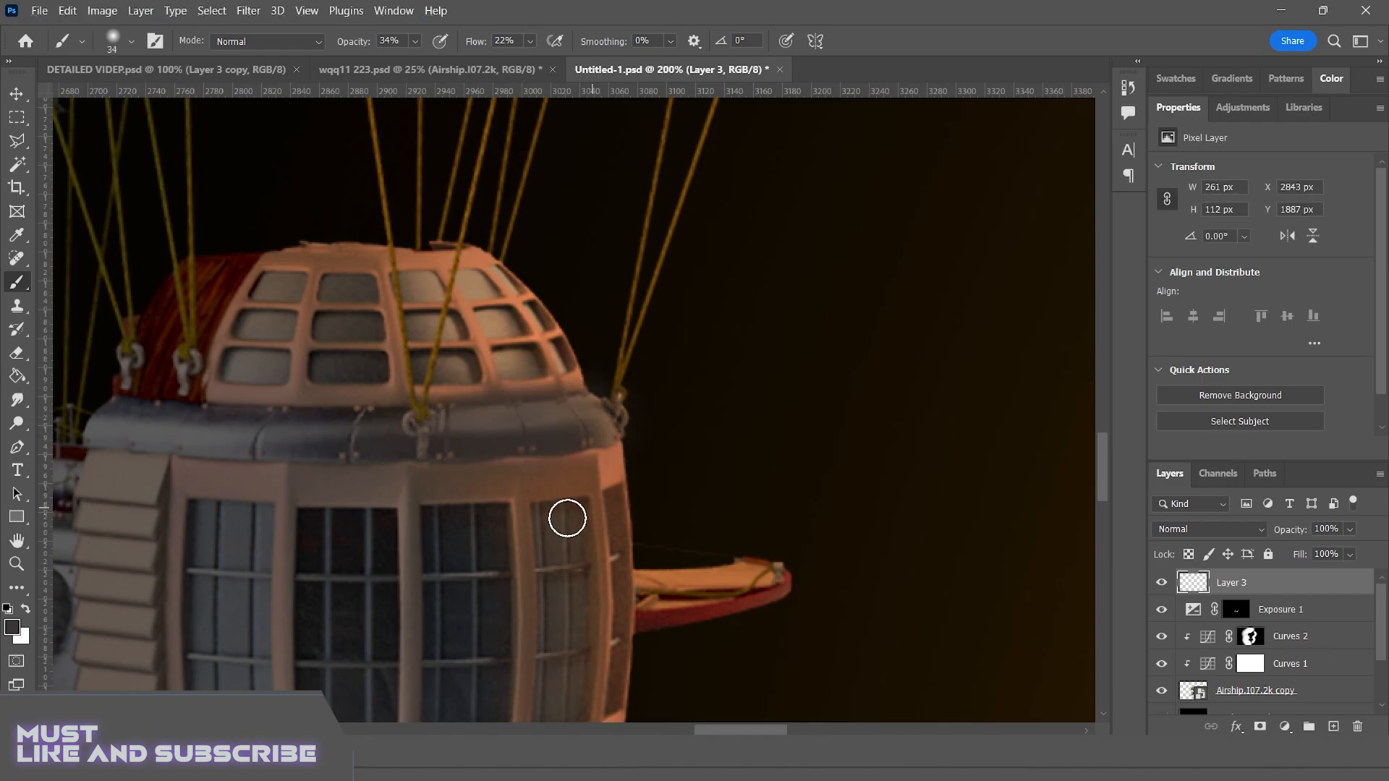
# Brush an orange #ef8642 highlight at 52% opacity along the cabin's upper metal rim
pyautogui.click(12, 628)
pyautogui.click(883, 397)
pyautogui.click(891, 348)
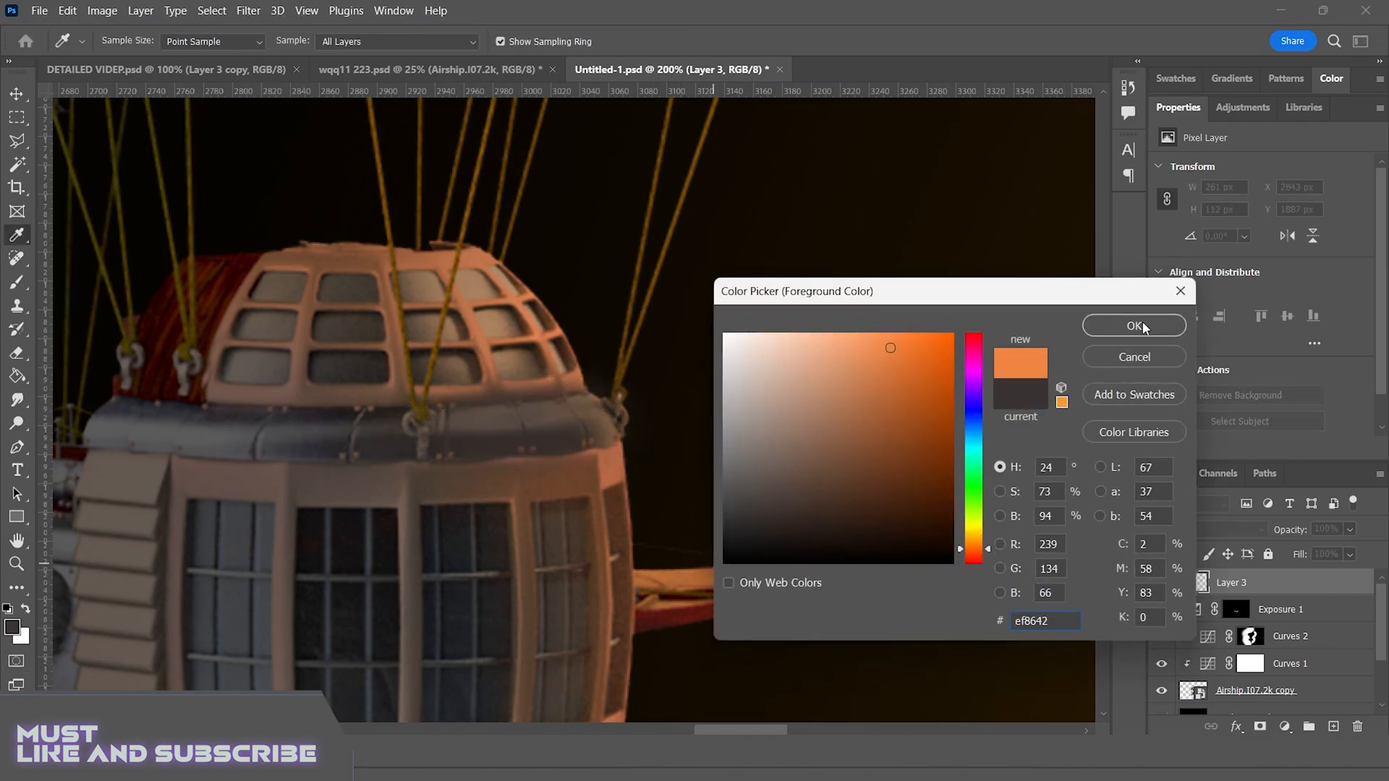
pyautogui.click(1143, 322)
pyautogui.click(416, 42)
pyautogui.moveTo(474, 432)
pyautogui.mouseDown()
pyautogui.moveTo(506, 425)
pyautogui.moveTo(481, 415)
pyautogui.moveTo(539, 423)
pyautogui.mouseUp()
# Set the blend mode of Layer 3 to Screen
pyautogui.click(1209, 529)
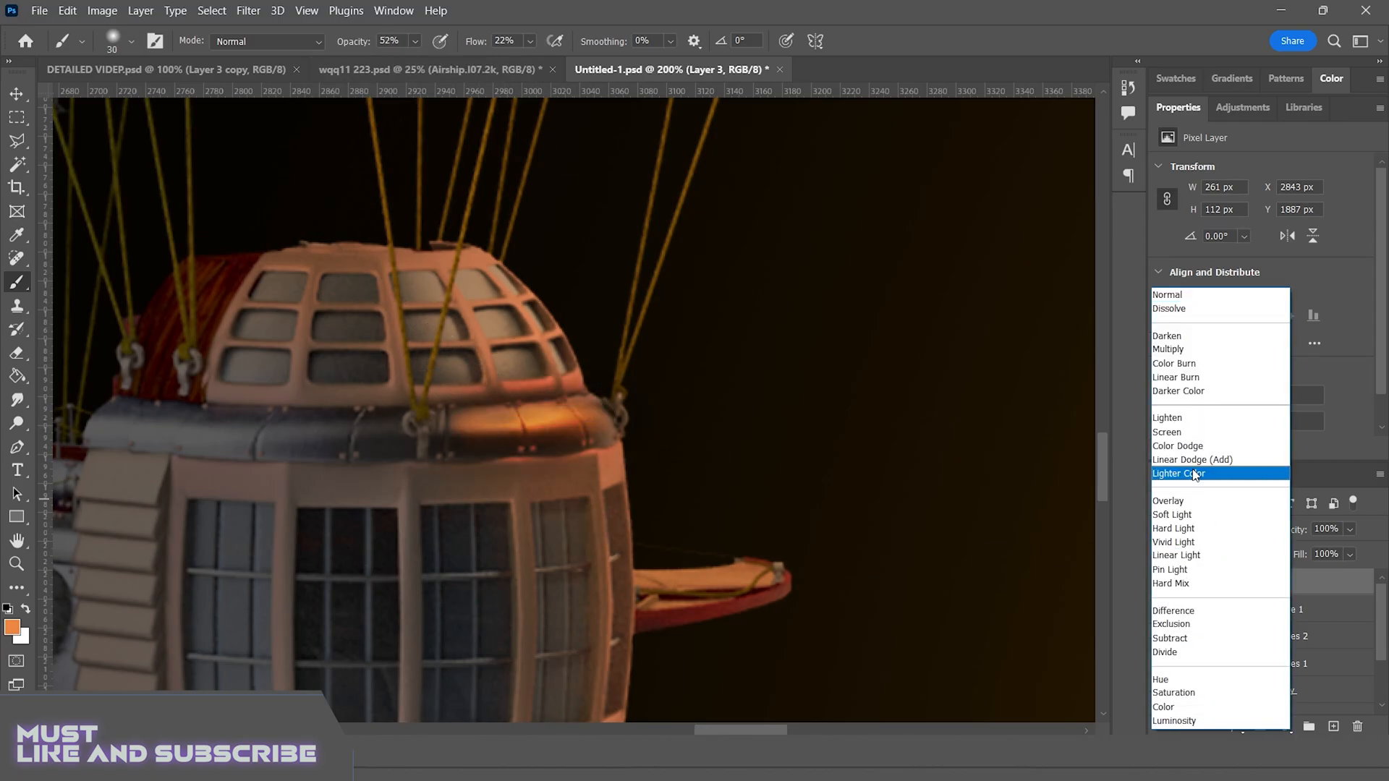
pyautogui.click(1175, 432)
pyautogui.hotkey('ctrl', '-')
pyautogui.hotkey('ctrl', '-')
pyautogui.hotkey('ctrl', '-')
pyautogui.hotkey('ctrl', '-')
pyautogui.hotkey('ctrl', '-')
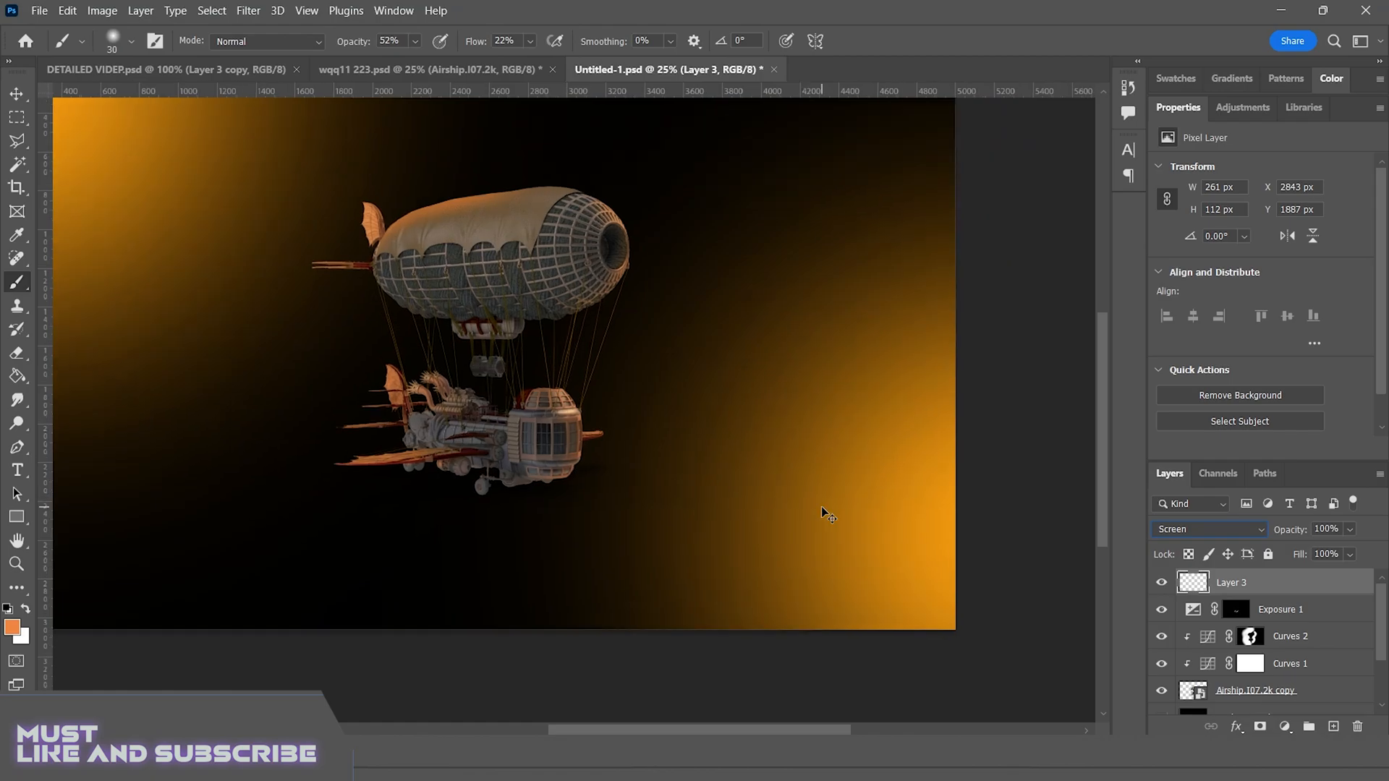
# Try an orange brush stroke beside the cabin's lower edge and undo it
pyautogui.hotkey('ctrl', '+')
pyautogui.hotkey('ctrl', '+')
pyautogui.hotkey('ctrl', '+')
pyautogui.hotkey('ctrl', '+')
pyautogui.hotkey('ctrl', '+')
pyautogui.scroll(-3, 804, 525)
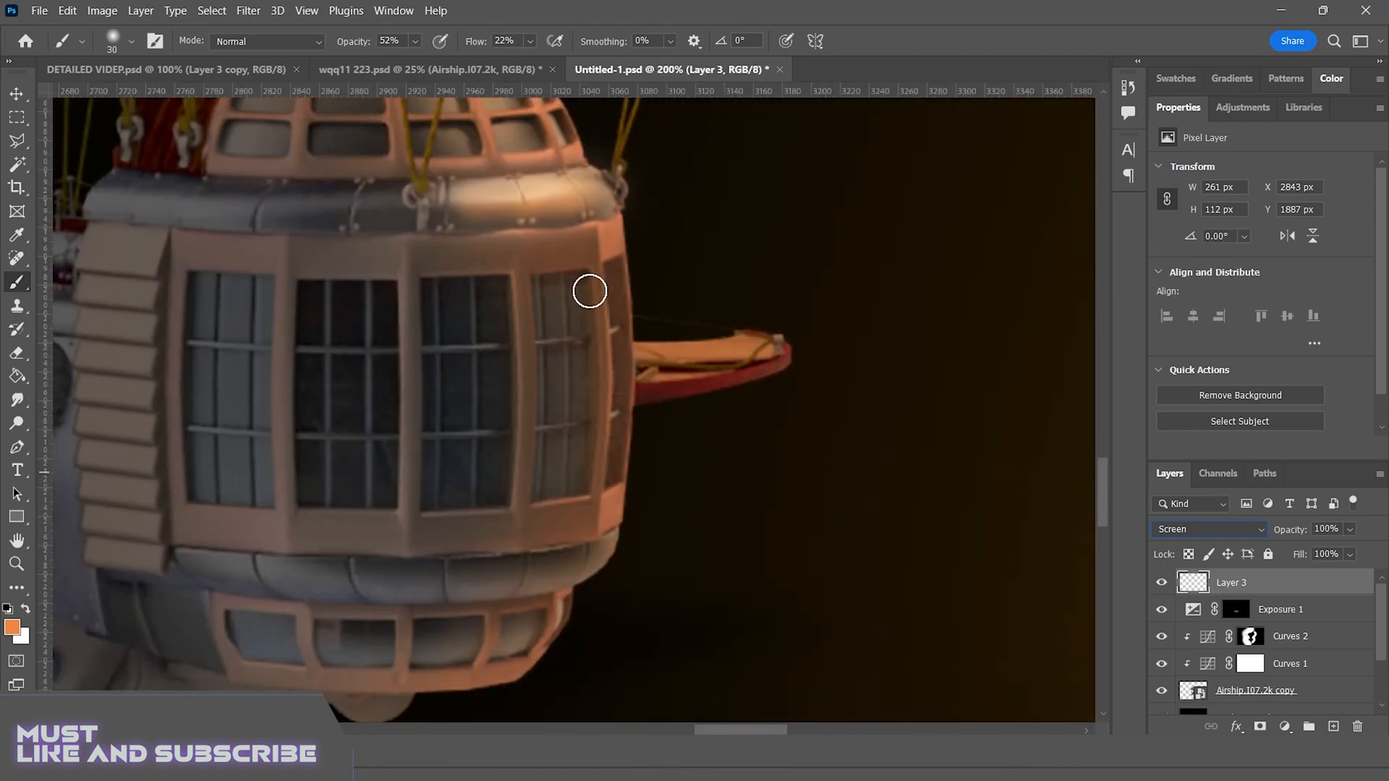
pyautogui.moveTo(602, 638); pyautogui.dragTo(598, 619)
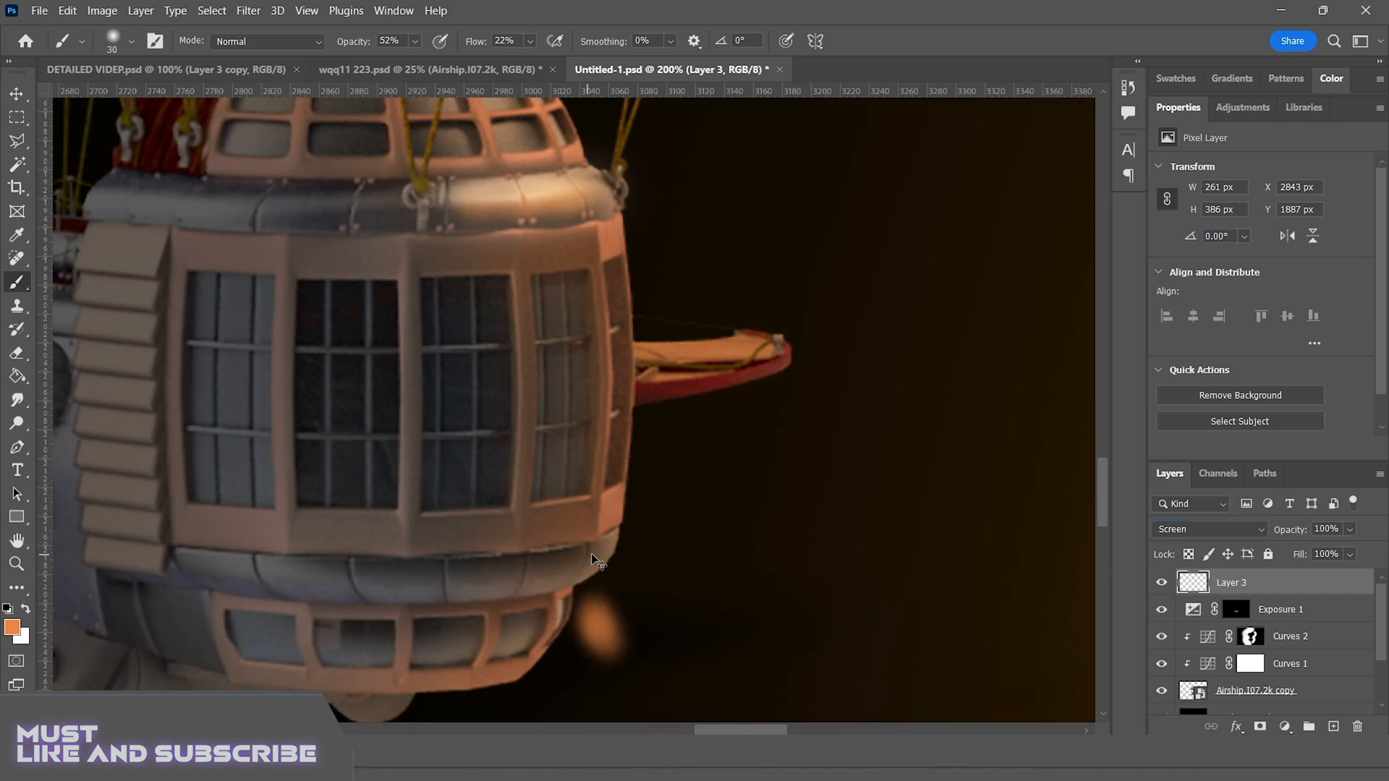
pyautogui.hotkey('ctrl', 'z')
# Add another new layer above Layer 3 and hide Layer 3
pyautogui.scroll(5, 601, 546)
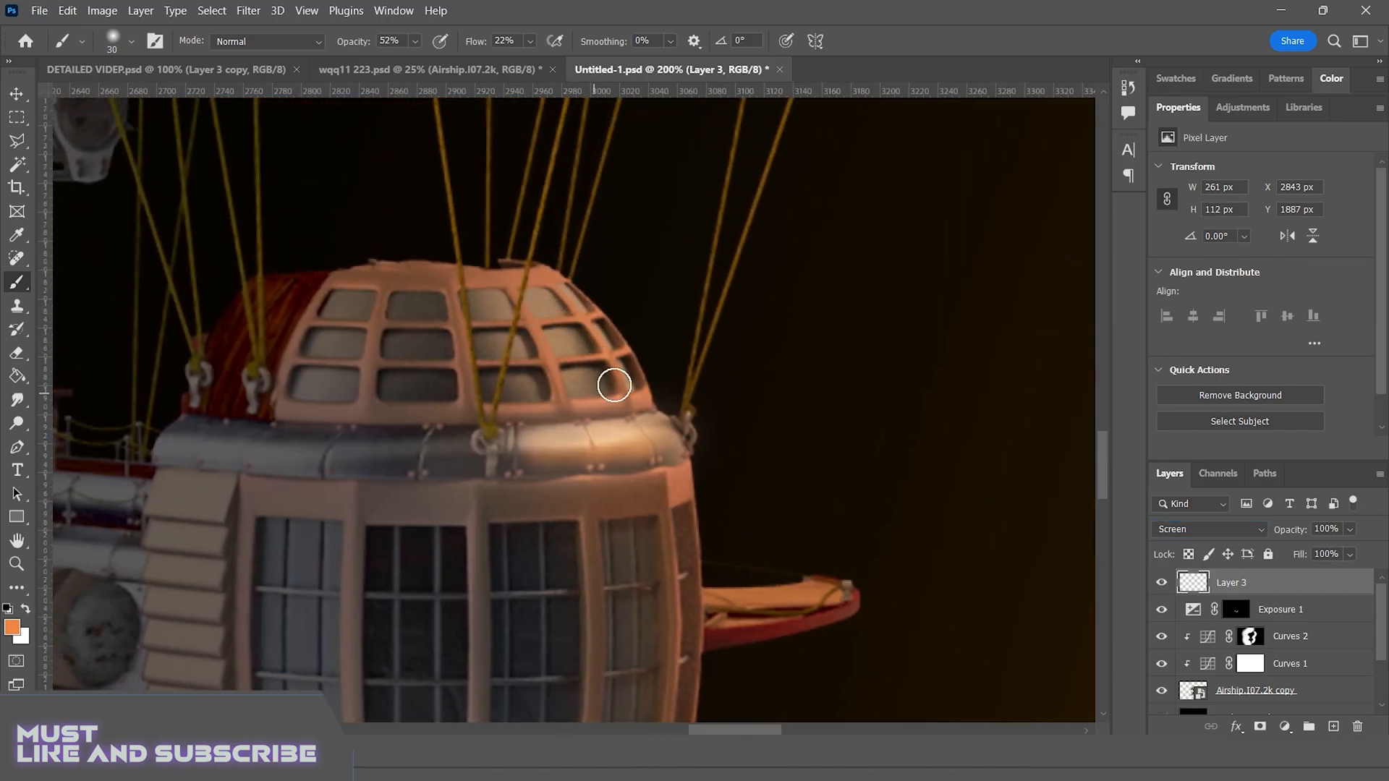
pyautogui.click(1334, 727)
pyautogui.scroll(-1, 661, 431)
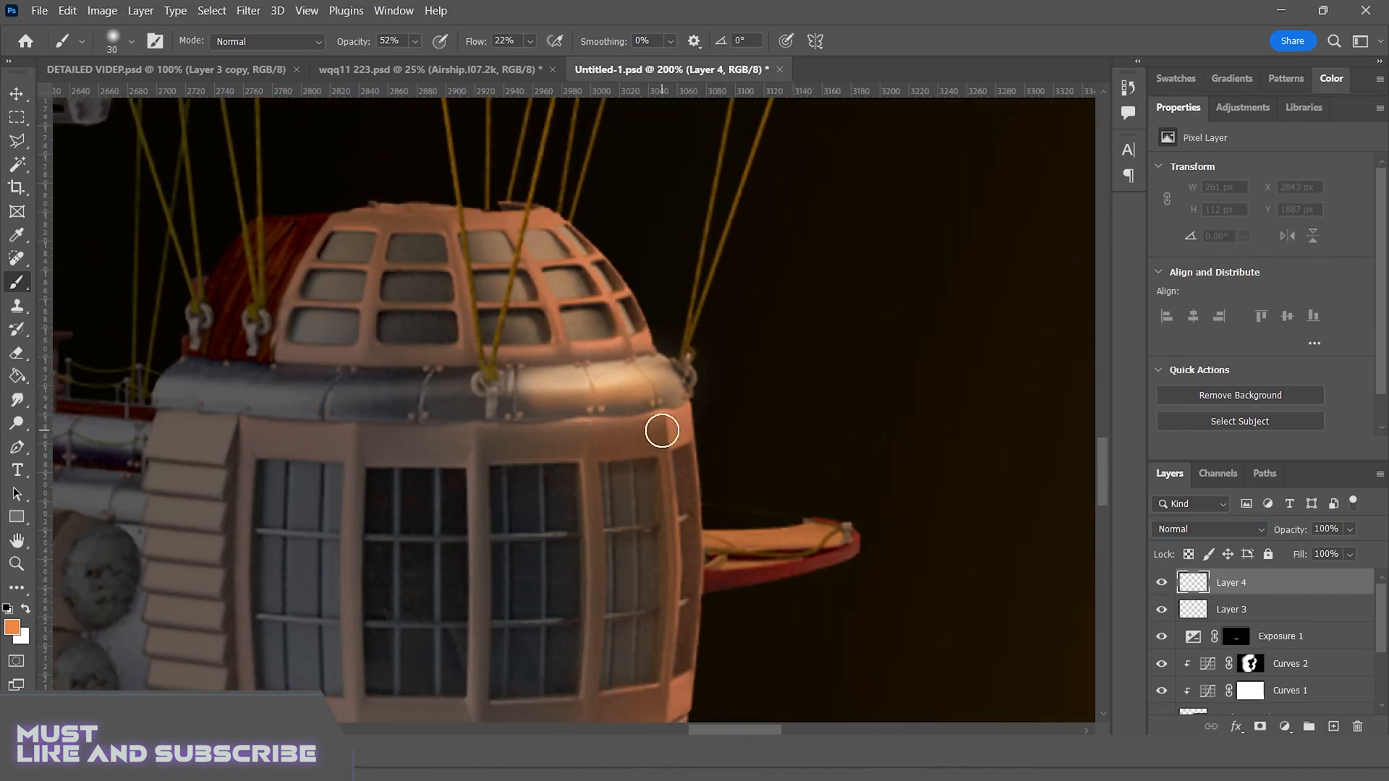
# Paint a dark grey base at 52% opacity on Layer 4 over the dome windows, lower rim and lower windows of the cabin
pyautogui.click(12, 627)
pyautogui.click(745, 498)
pyautogui.click(1135, 316)
pyautogui.moveTo(565, 392)
pyautogui.mouseDown()
pyautogui.moveTo(598, 388)
pyautogui.moveTo(579, 288)
pyautogui.moveTo(499, 273)
pyautogui.moveTo(523, 324)
pyautogui.mouseUp()
pyautogui.moveTo(626, 694); pyautogui.dragTo(513, 306)
pyautogui.keyDown('alt'); pyautogui.click(511, 363); pyautogui.keyUp('alt')
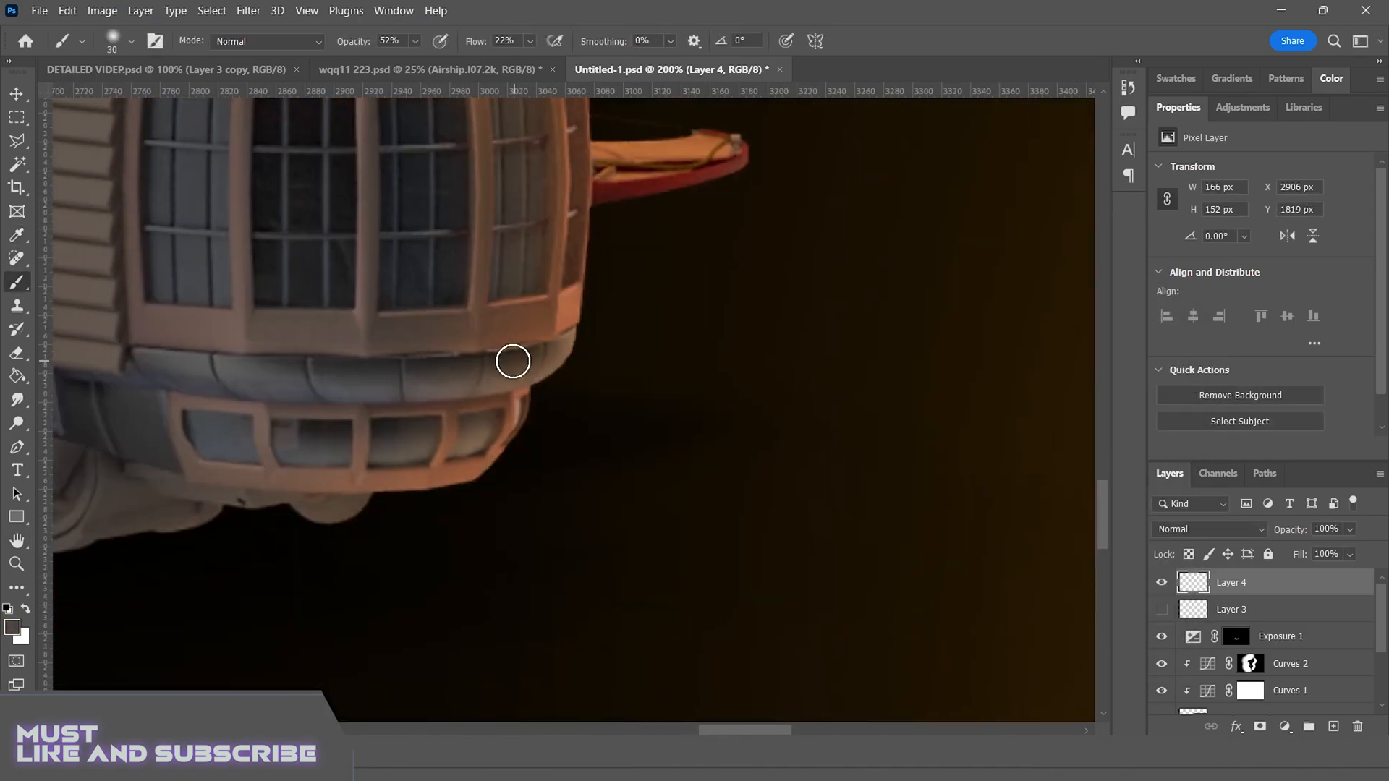
pyautogui.moveTo(512, 363); pyautogui.dragTo(562, 368)
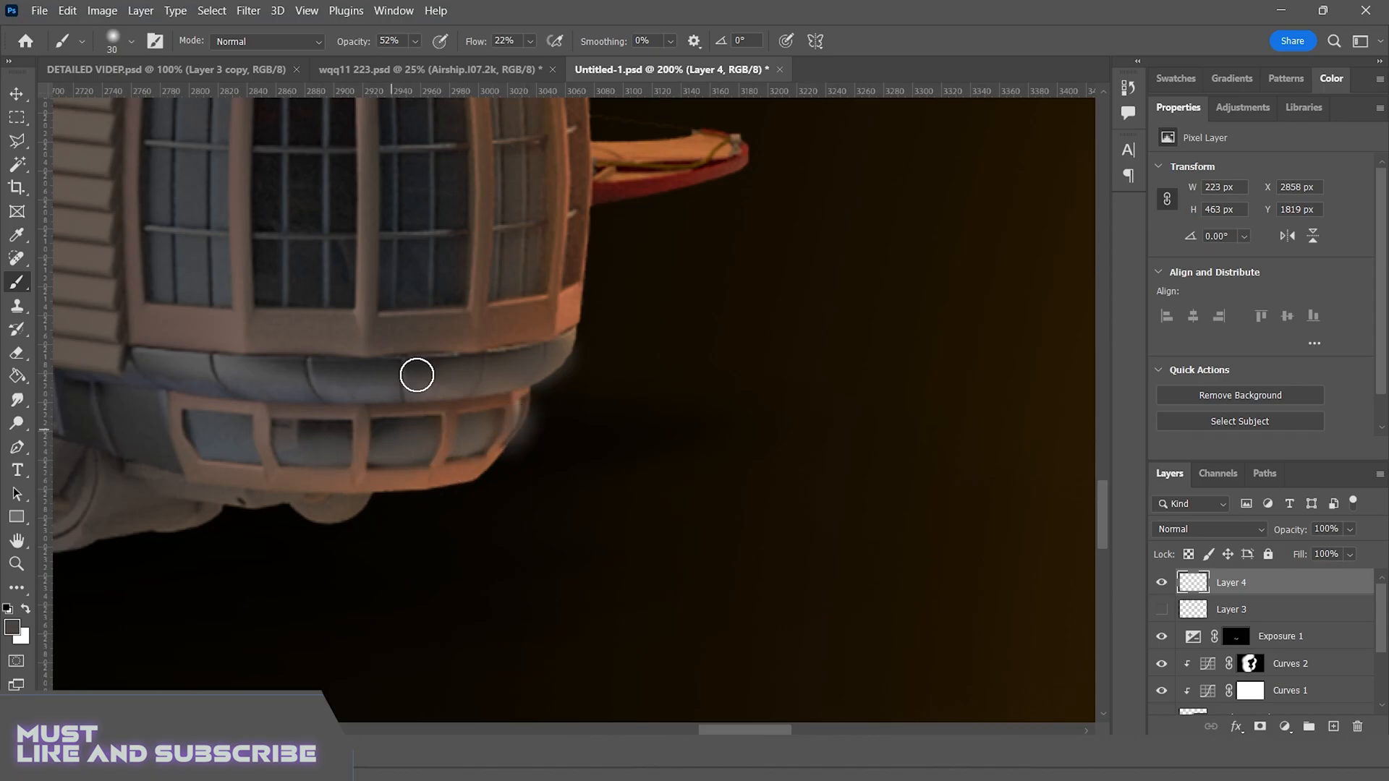
# Paint light orange highlights at 71% brush opacity on the cabin's lower windows and lower rim
pyautogui.click(12, 627)
pyautogui.click(666, 143)
pyautogui.click(875, 345)
pyautogui.click(1128, 327)
pyautogui.click(415, 42)
pyautogui.click(440, 61)
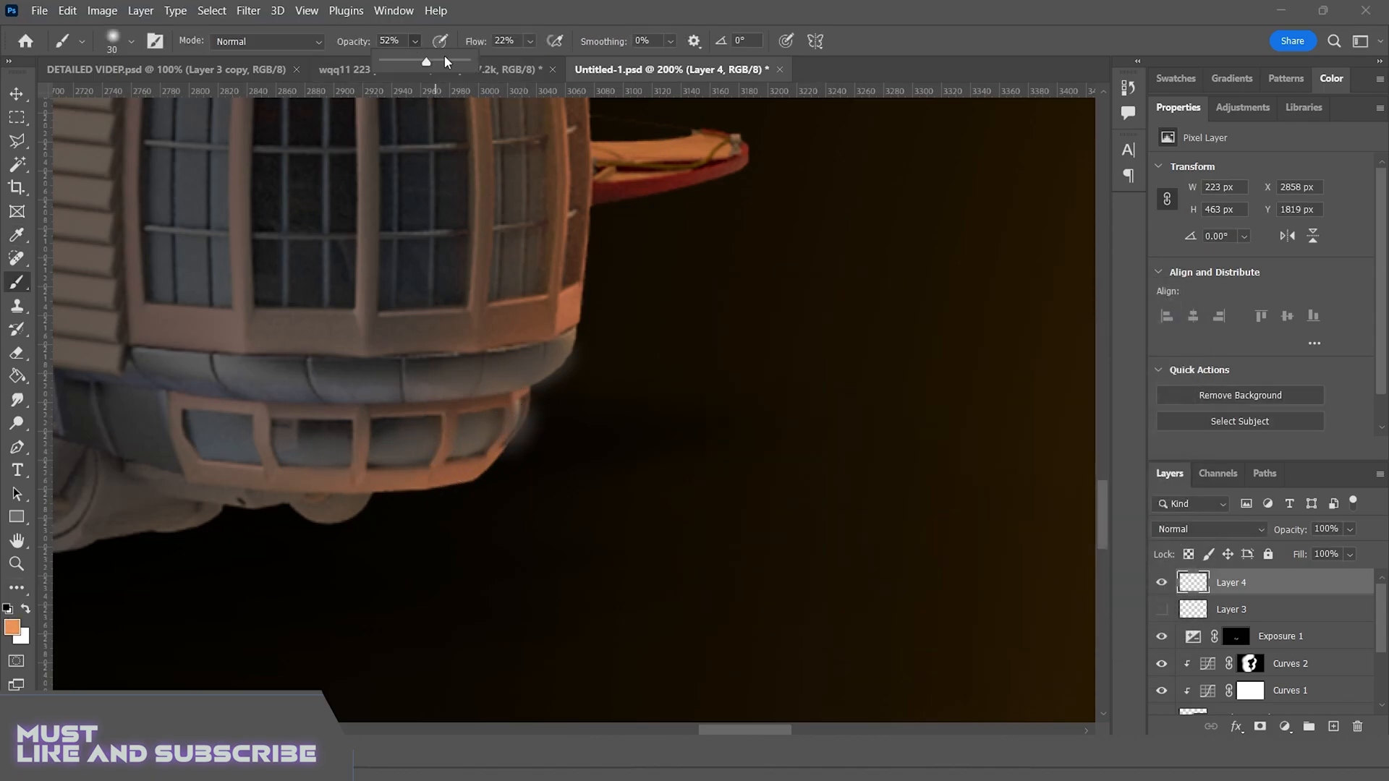
pyautogui.moveTo(405, 443); pyautogui.dragTo(485, 434)
pyautogui.moveTo(541, 365); pyautogui.dragTo(560, 355)
# Brush light orange highlights onto the cabin's upper rim and dome windows, undoing the stray last stroke
pyautogui.moveTo(539, 177); pyautogui.dragTo(463, 389)
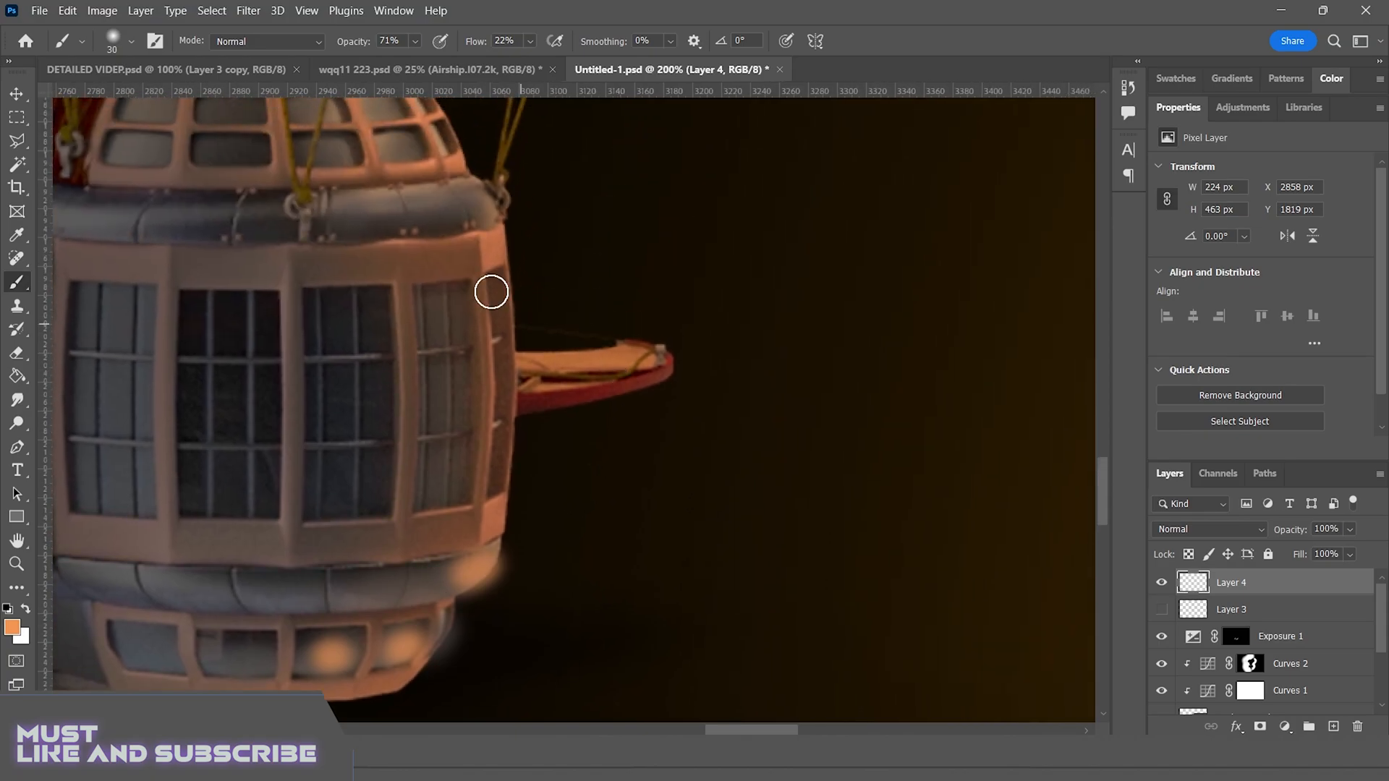
pyautogui.moveTo(390, 210); pyautogui.dragTo(467, 208)
pyautogui.moveTo(573, 241); pyautogui.dragTo(647, 386)
pyautogui.moveTo(428, 213); pyautogui.dragTo(474, 289)
pyautogui.click(409, 295)
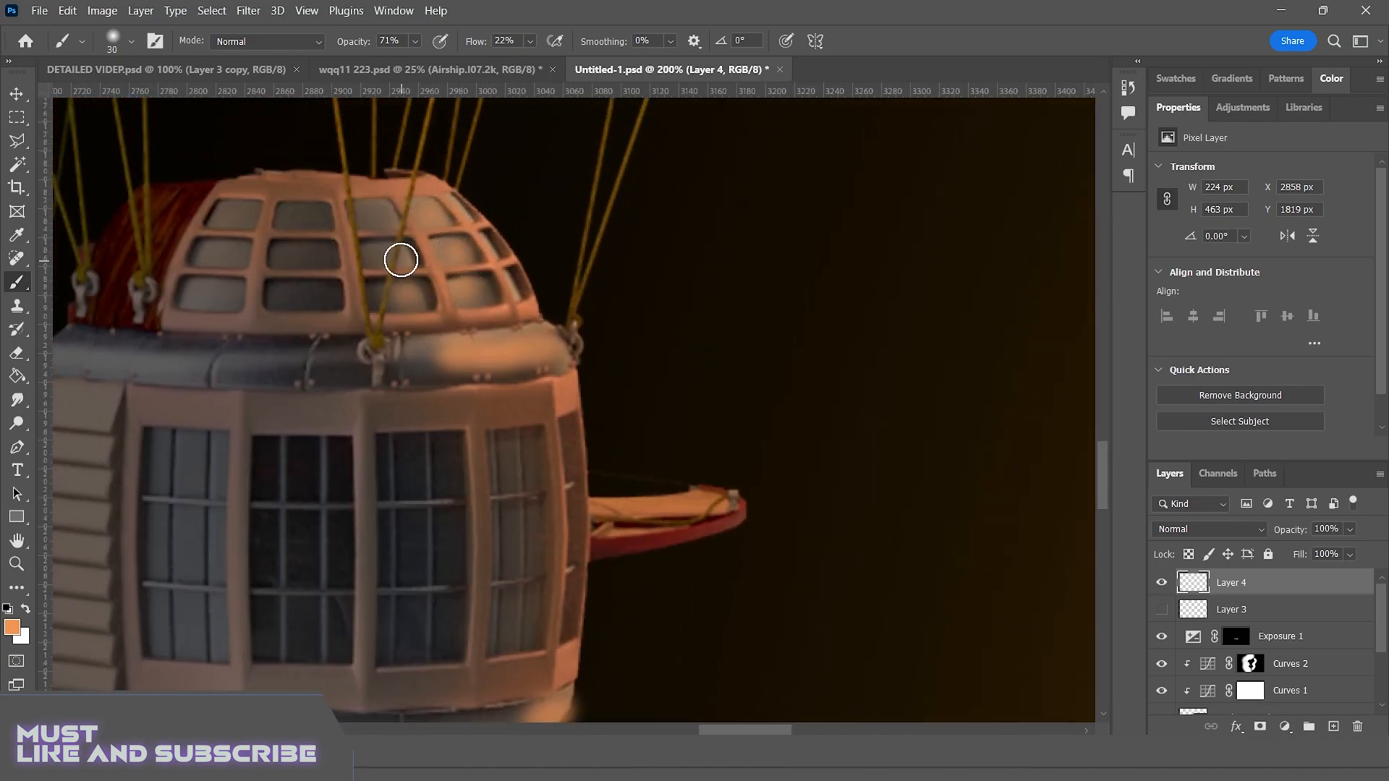
pyautogui.moveTo(374, 253); pyautogui.dragTo(384, 221)
pyautogui.moveTo(459, 213); pyautogui.dragTo(471, 206)
pyautogui.hotkey('ctrl', 'z')
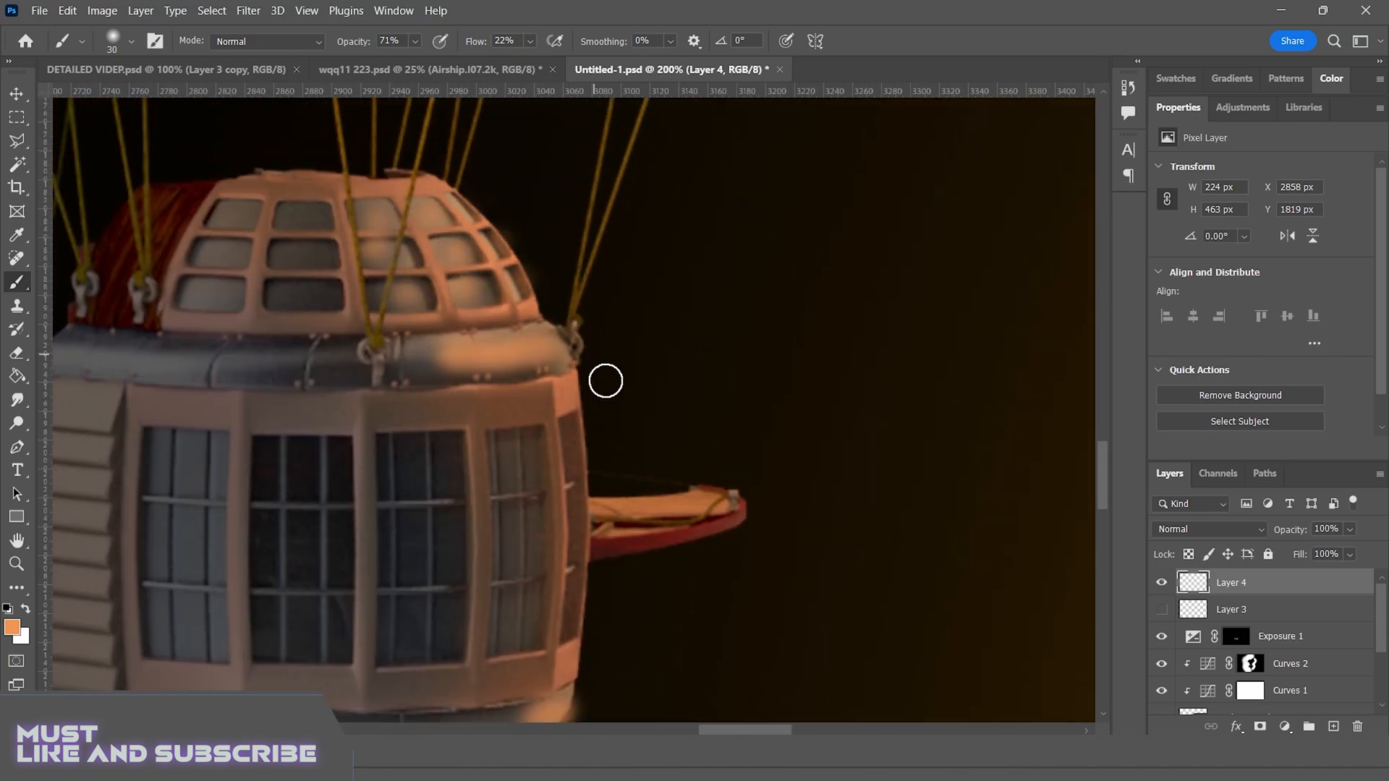
# Set the blend mode of Layer 4 to Screen
pyautogui.moveTo(562, 667); pyautogui.dragTo(565, 465)
pyautogui.click(1250, 664)
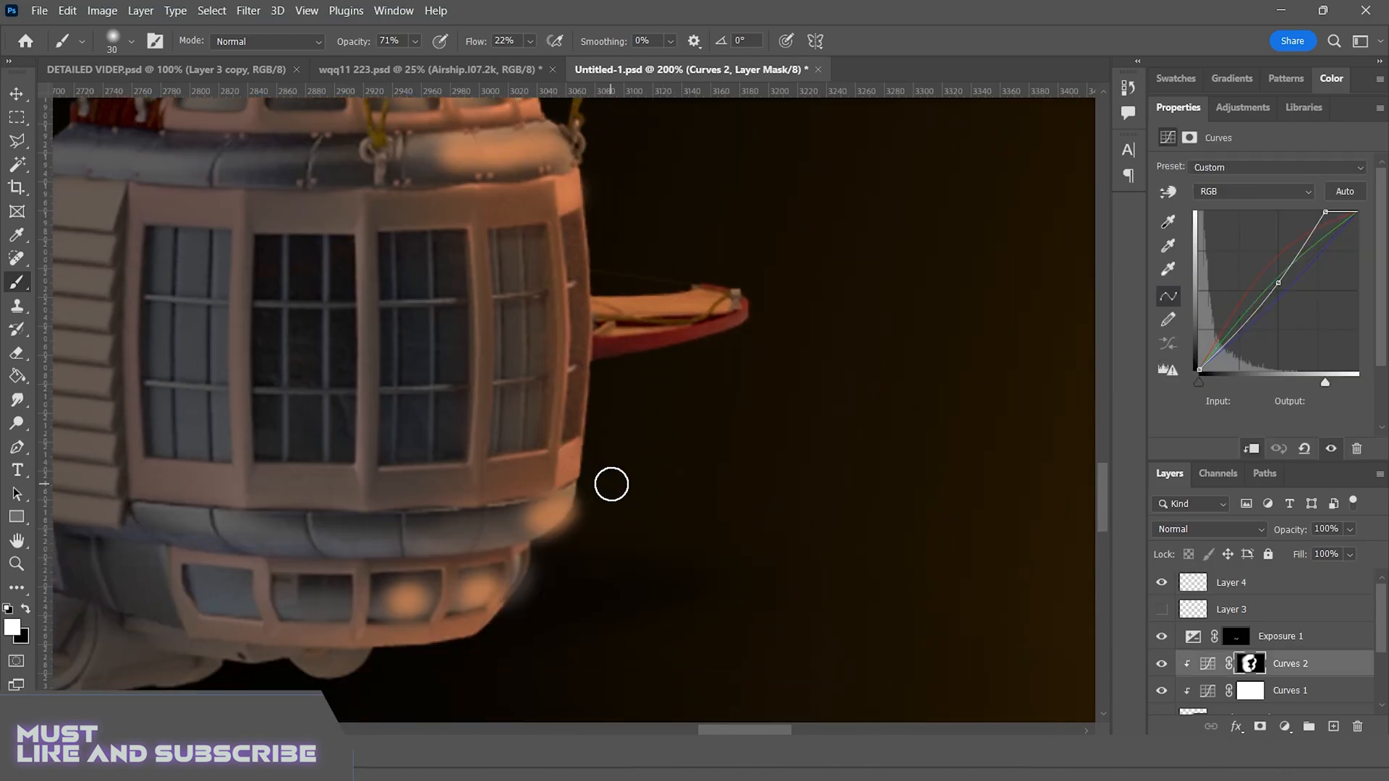
pyautogui.click(1265, 591)
pyautogui.click(1186, 529)
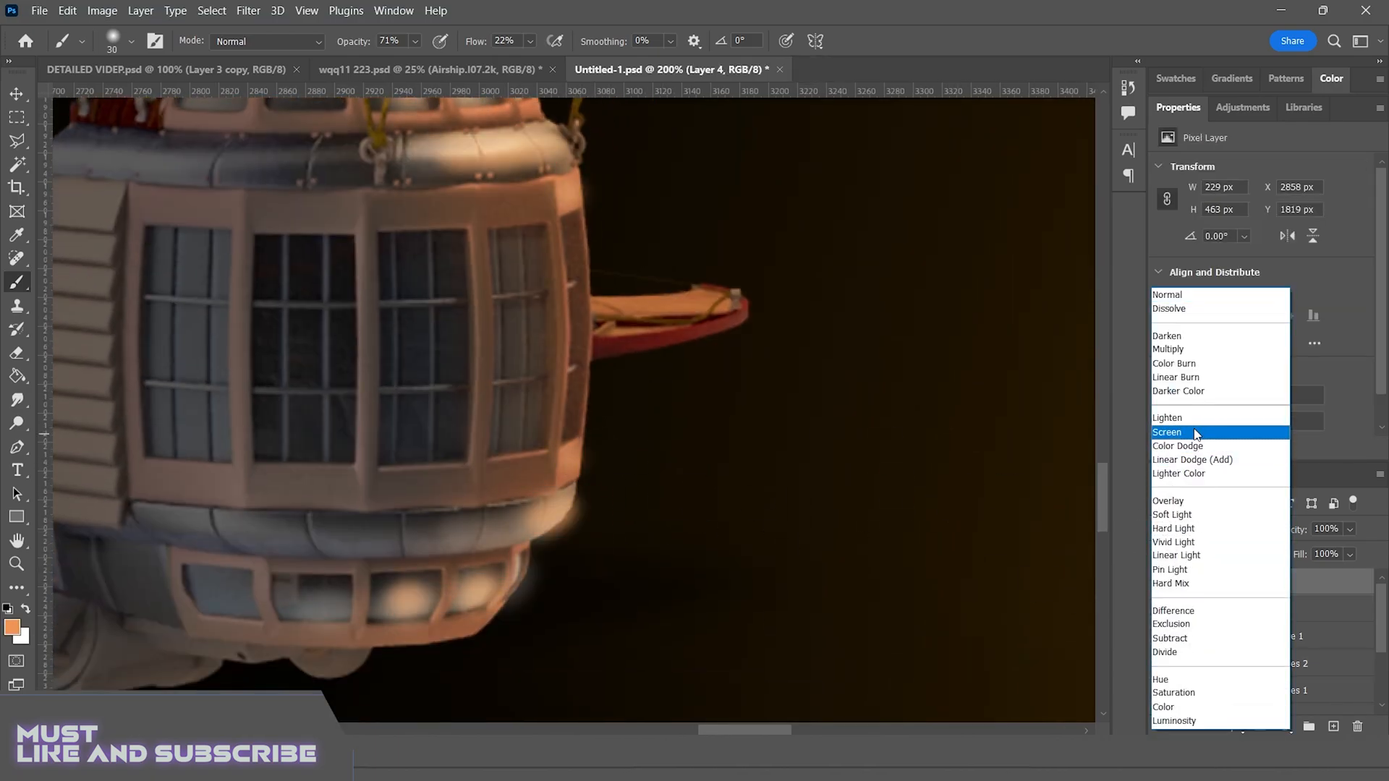
pyautogui.click(1179, 434)
pyautogui.hotkey('ctrl', '-')
pyautogui.hotkey('ctrl', '-')
pyautogui.hotkey('ctrl', '-')
pyautogui.hotkey('ctrl', '-')
pyautogui.hotkey('ctrl', '+')
pyautogui.hotkey('ctrl', '+')
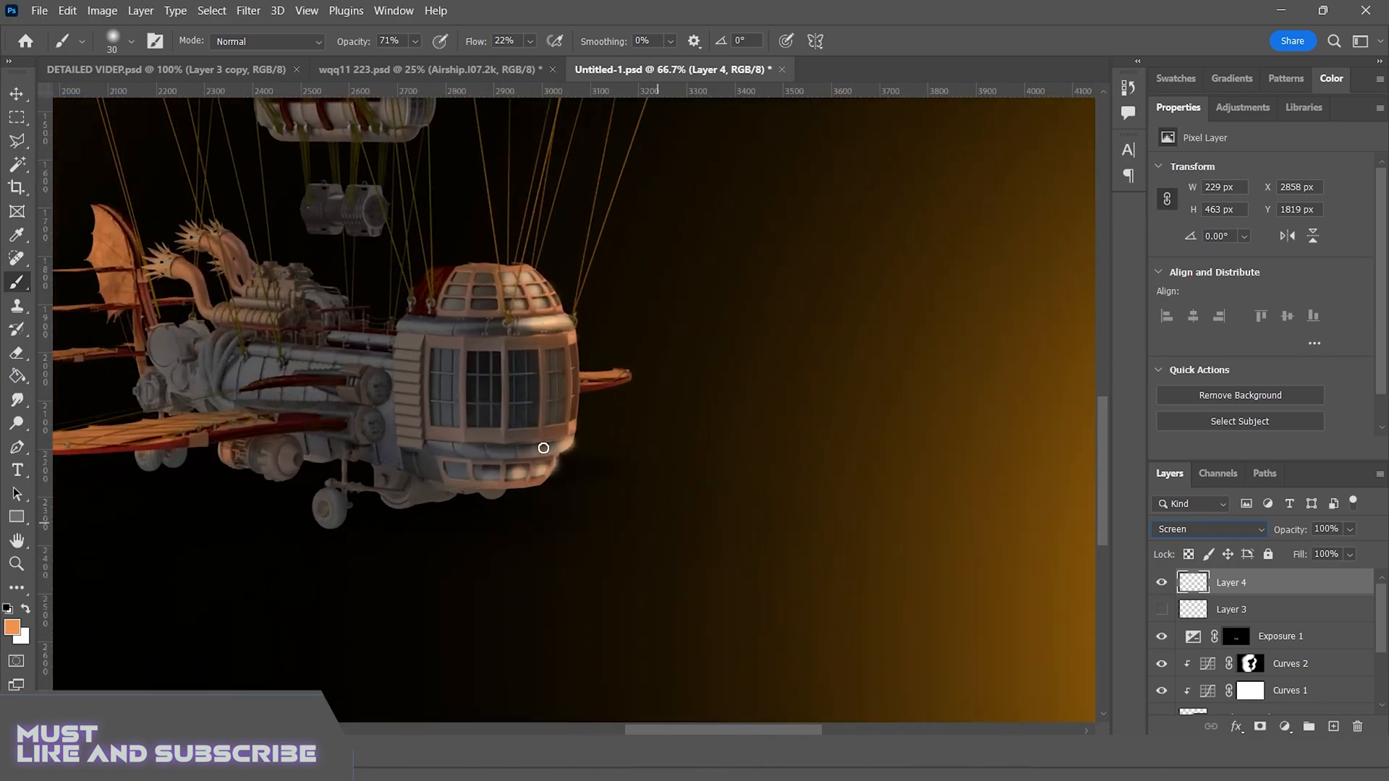
# Erase the glow spilling outside the cabin's lower edge, side and dome with a 50 px eraser
pyautogui.hotkey('ctrl', '+')
pyautogui.hotkey('ctrl', '+')
pyautogui.hotkey('ctrl', '+')
pyautogui.hotkey('ctrl', '+')
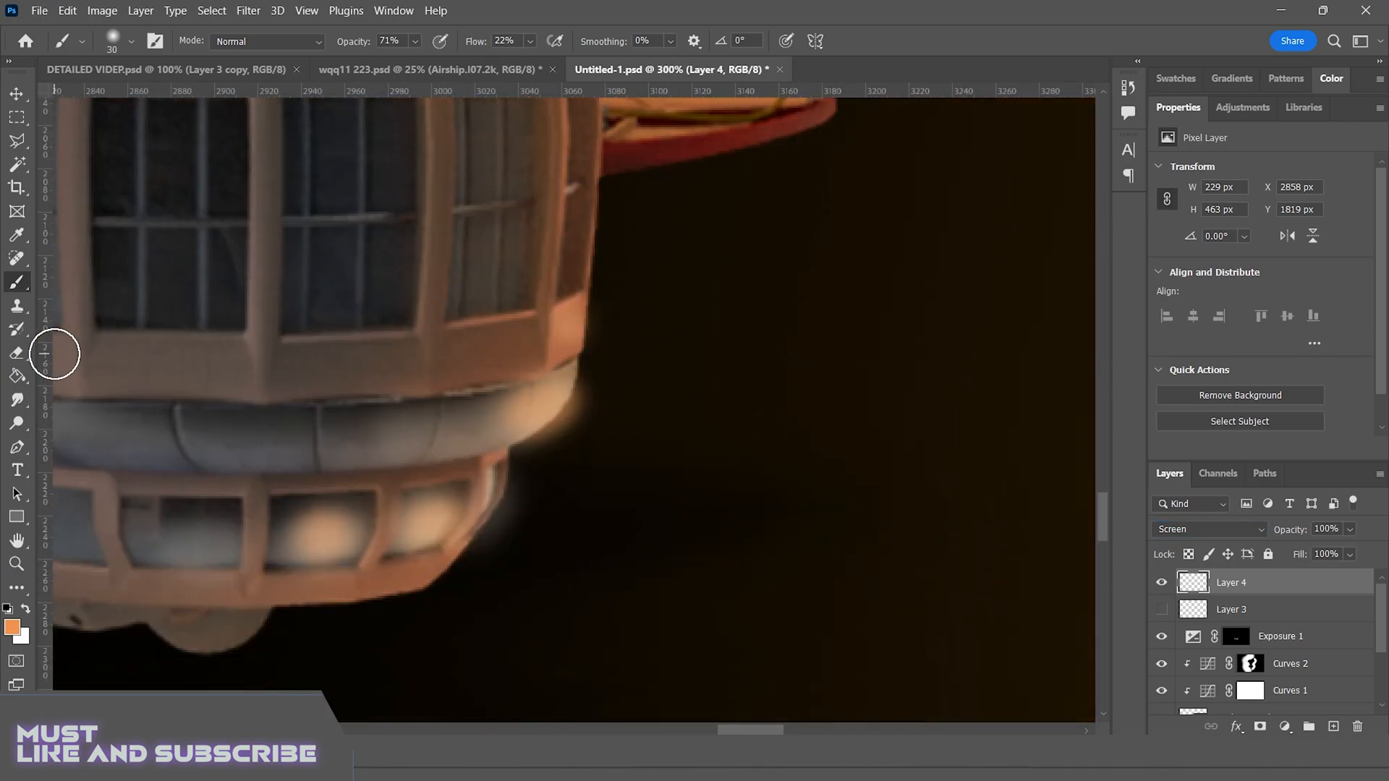
pyautogui.click(16, 353)
pyautogui.hotkey('ctrl', 'z')
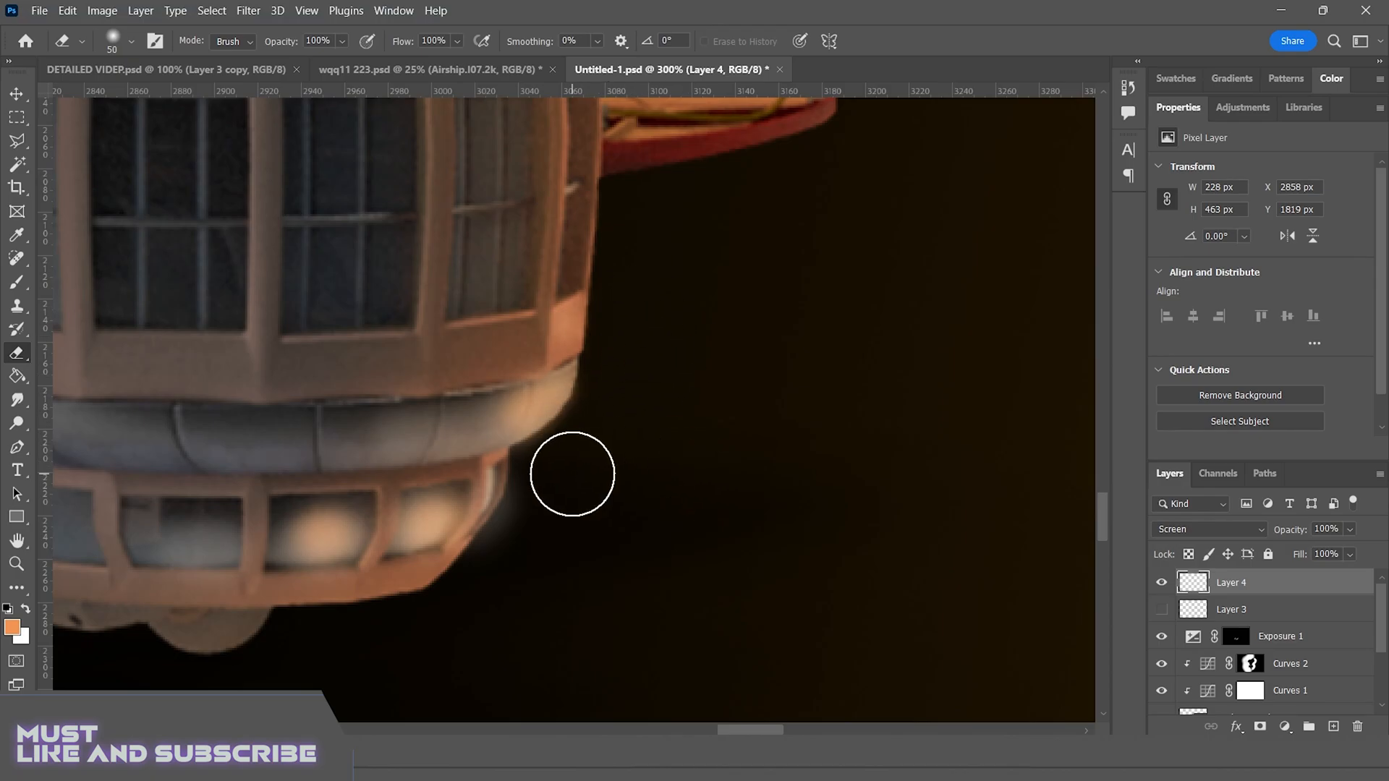
pyautogui.moveTo(547, 523); pyautogui.dragTo(535, 539)
pyautogui.scroll(3, 769, 442)
pyautogui.scroll(2, 724, 403)
pyautogui.click(644, 357)
pyautogui.scroll(1, 694, 415)
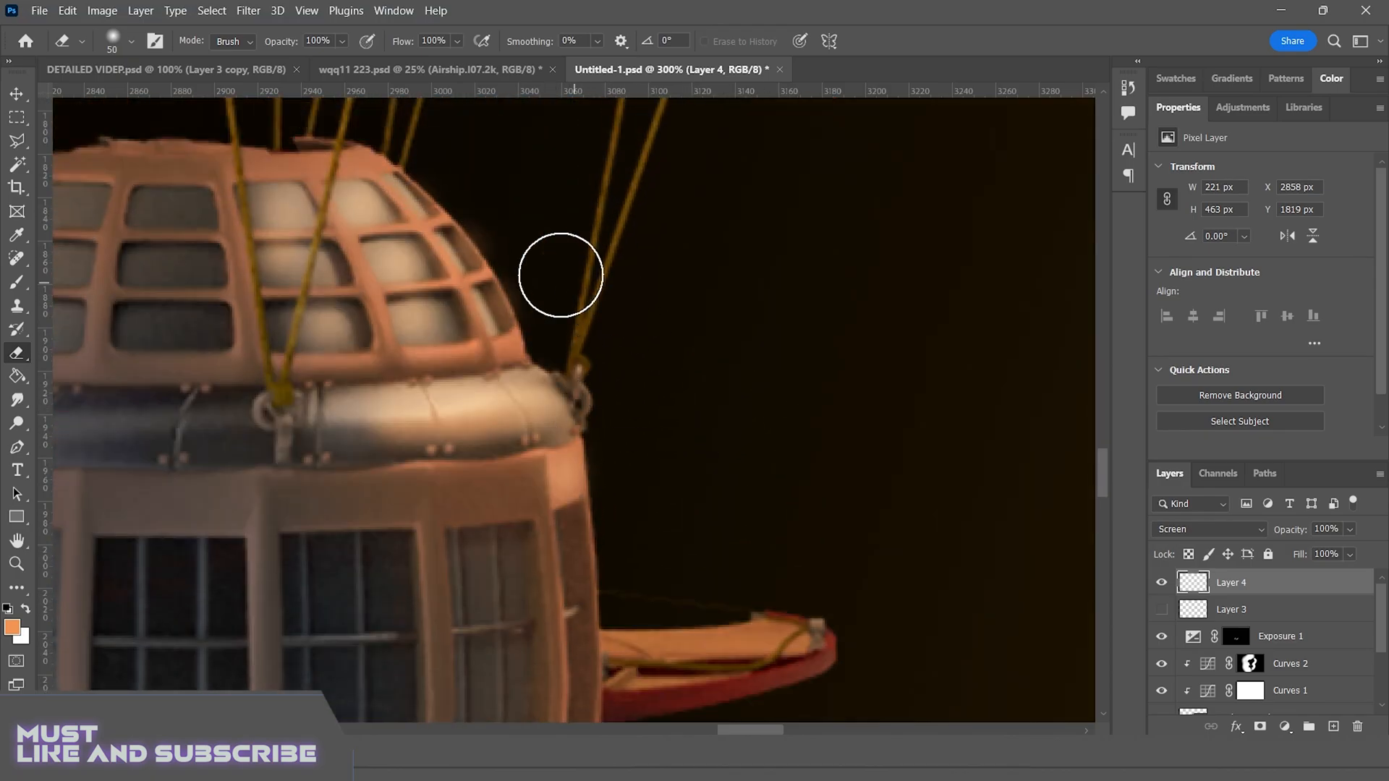
pyautogui.moveTo(515, 210); pyautogui.dragTo(552, 295)
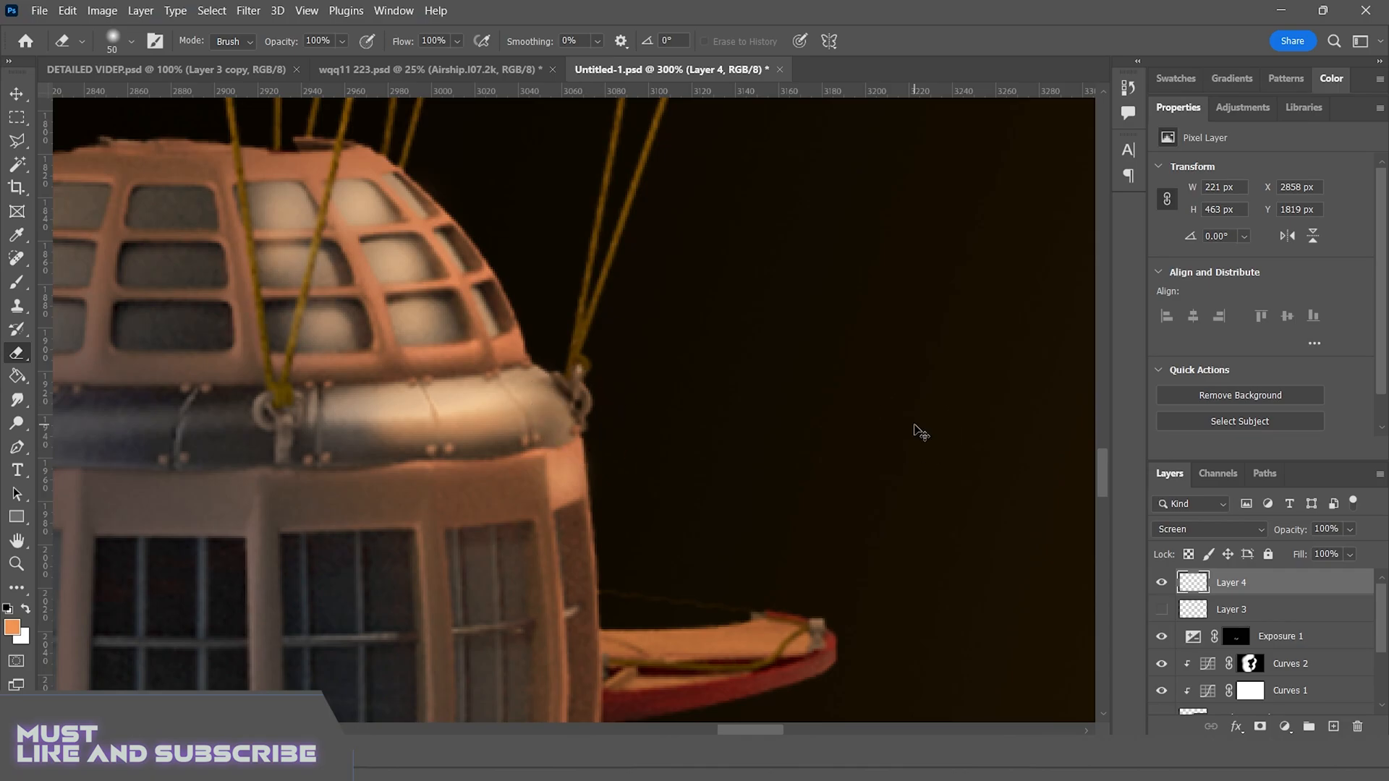
# Soften the glow on the cabin's lower windows with a 176 px eraser at 18% opacity
pyautogui.hotkey('ctrl', '-')
pyautogui.hotkey('ctrl', '-')
pyautogui.hotkey('ctrl', '-')
pyautogui.hotkey('ctrl', '-')
pyautogui.hotkey('ctrl', '-')
pyautogui.hotkey('ctrl', '+')
pyautogui.hotkey('ctrl', '+')
pyautogui.hotkey('ctrl', '+')
pyautogui.moveTo(761, 487); pyautogui.dragTo(860, 595)
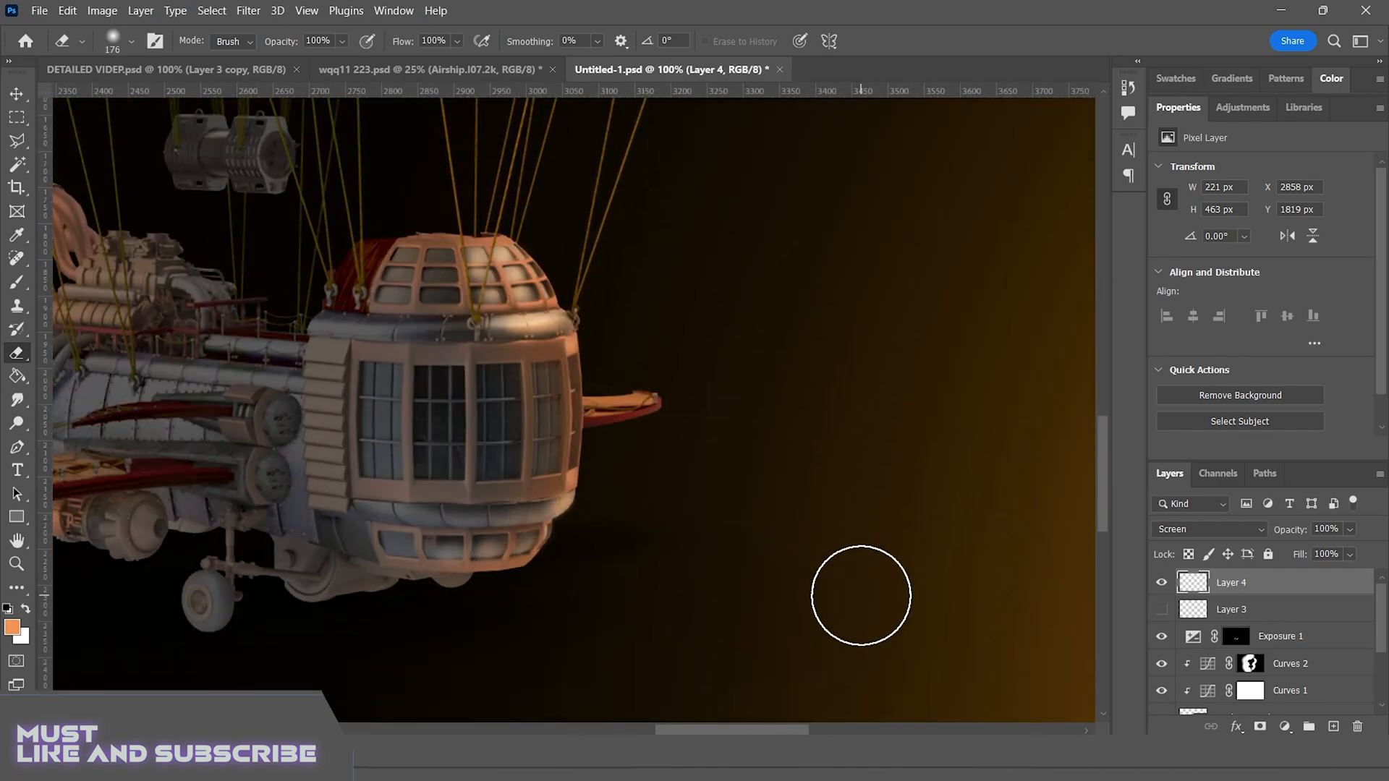
pyautogui.click(342, 41)
pyautogui.click(297, 58)
pyautogui.click(508, 534)
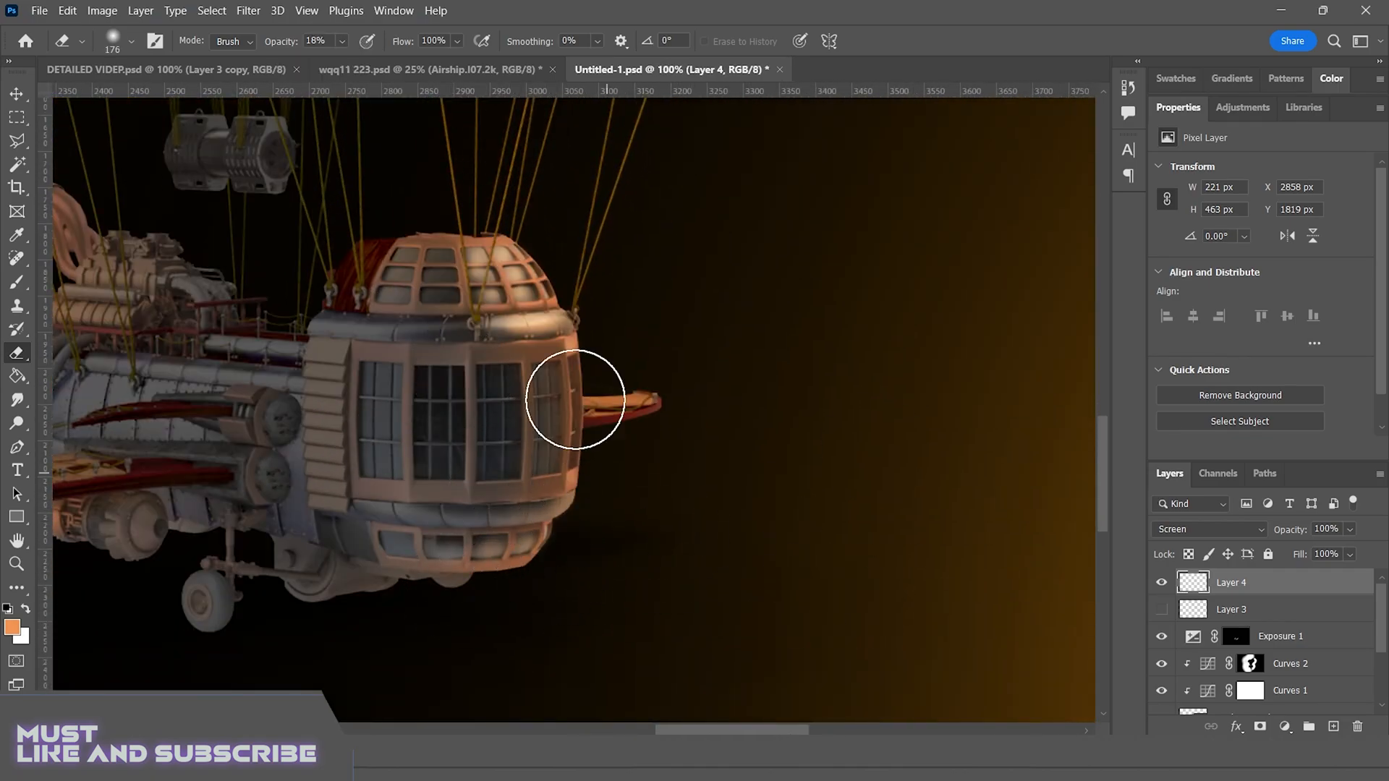
pyautogui.scroll(1, 567, 397)
pyautogui.hotkey('ctrl', '-')
pyautogui.hotkey('ctrl', '-')
pyautogui.hotkey('ctrl', '-')
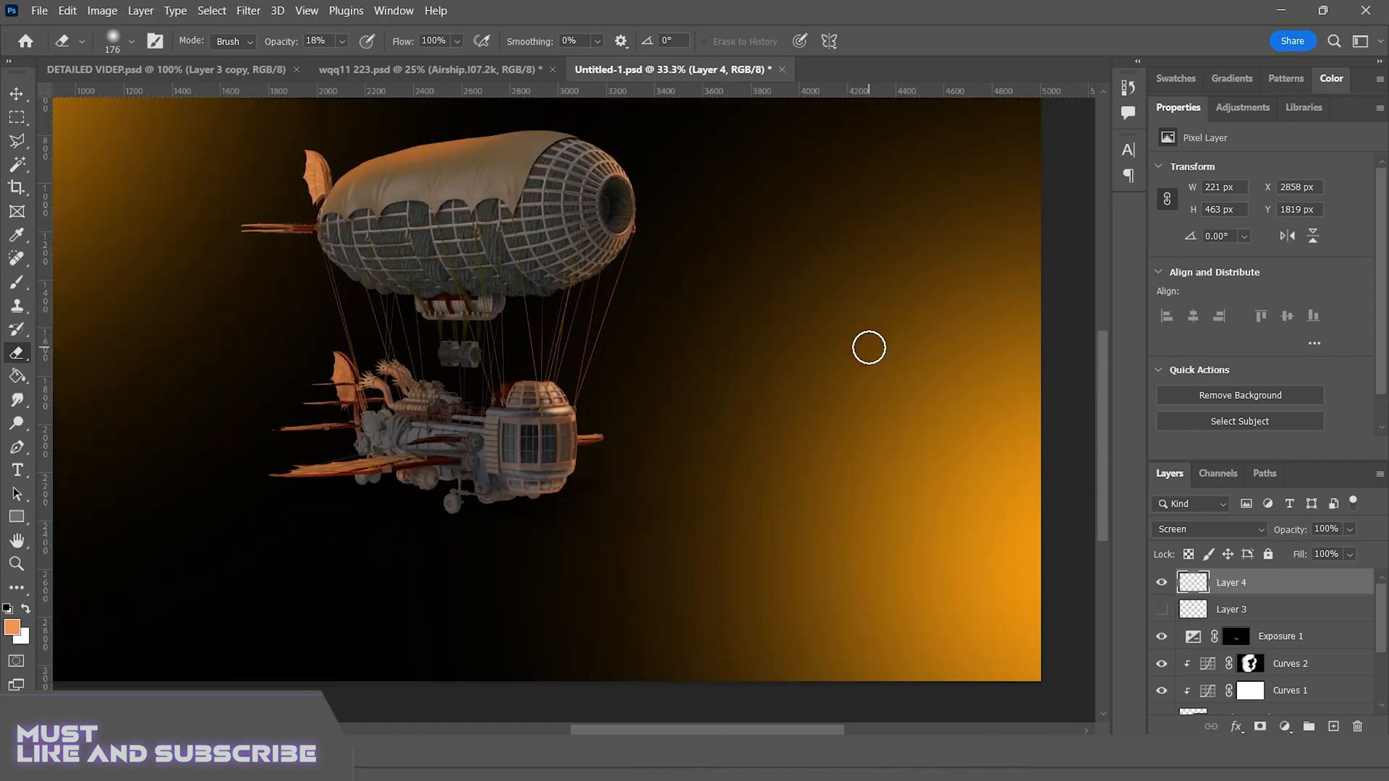
# Add a new layer above Layer 4 and brush an orange highlight along the front exhaust pipe at 24% opacity
pyautogui.keyDown('ctrl'); pyautogui.click(868, 347); pyautogui.keyUp('ctrl')
pyautogui.hscroll(-4, 868, 348)
pyautogui.scroll(1, 868, 348)
pyautogui.hotkey('ctrl', '-')
pyautogui.scroll(1, 869, 347)
pyautogui.scroll(3, 1364, 647)
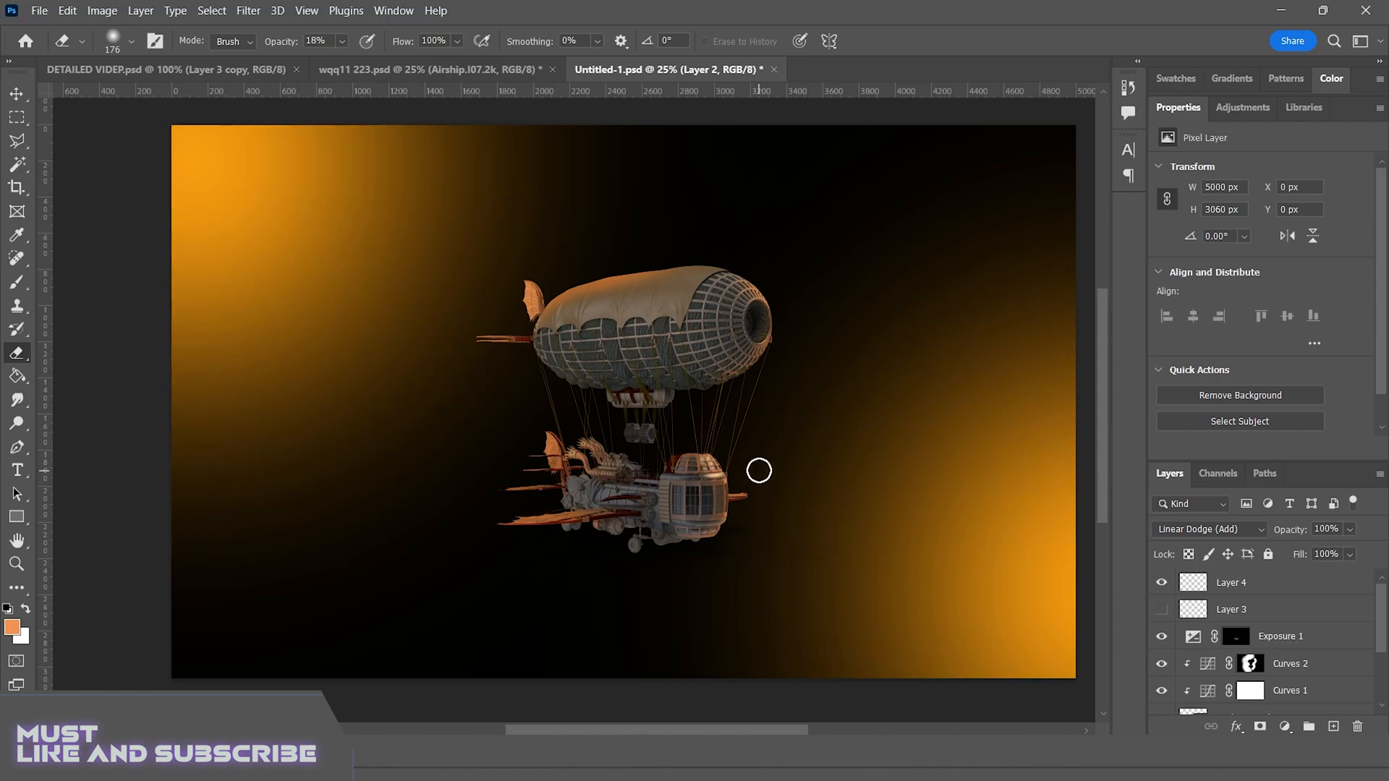
pyautogui.scroll(5, 765, 478)
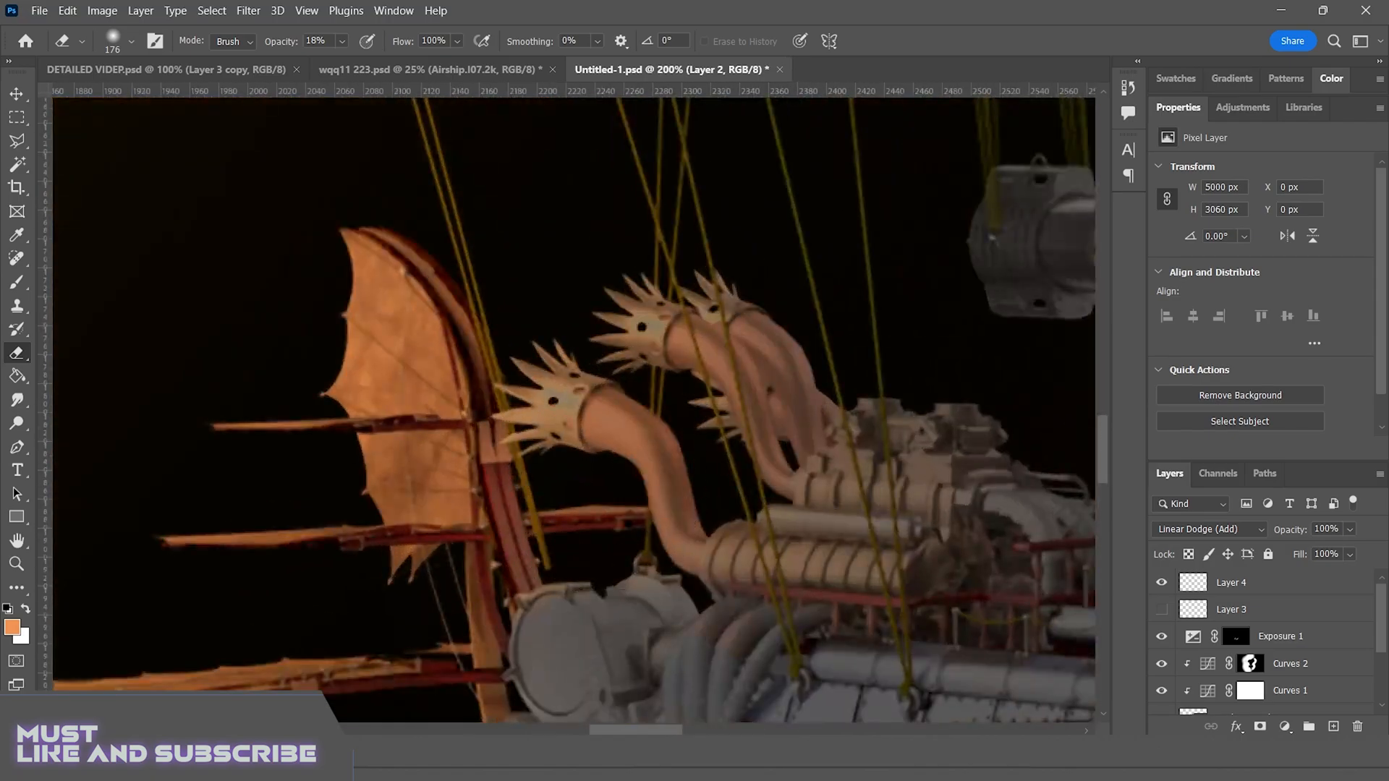
pyautogui.click(1333, 726)
pyautogui.click(15, 281)
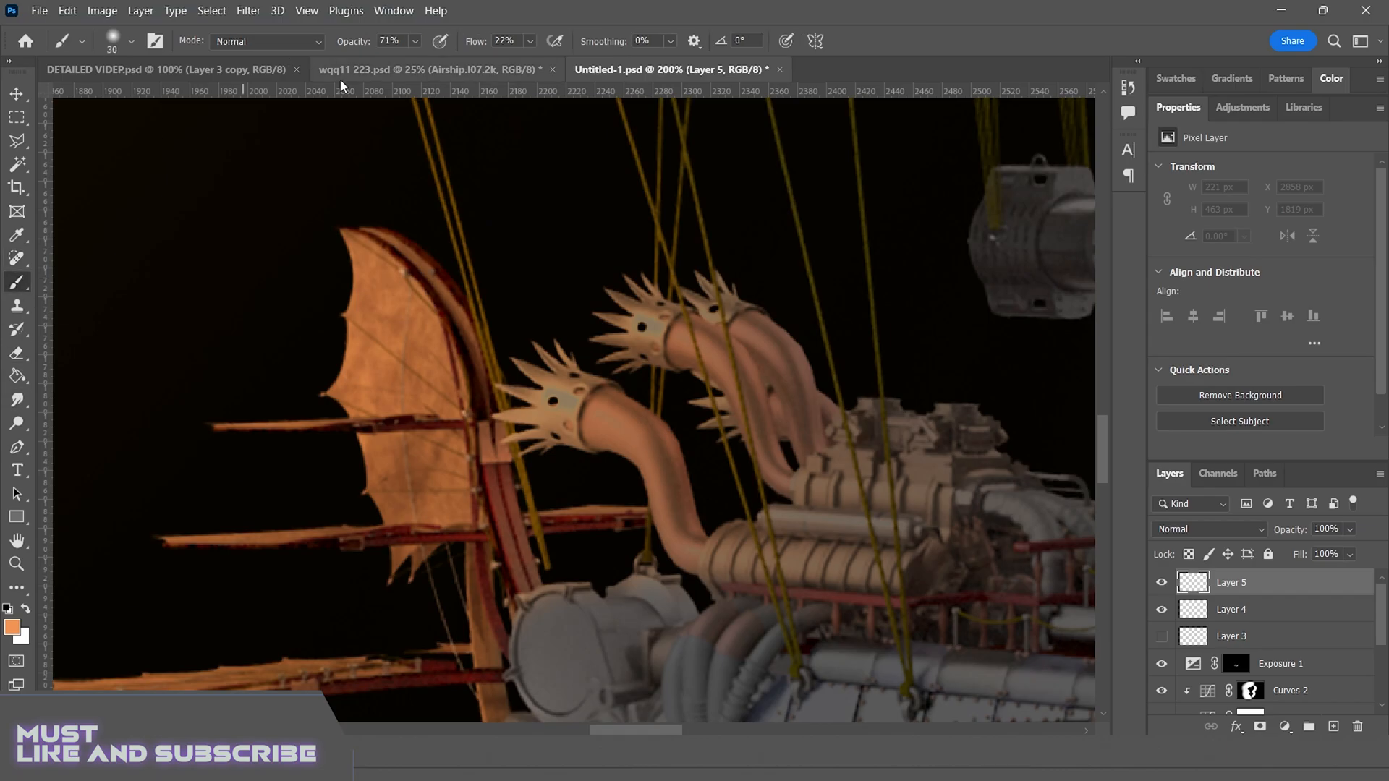
pyautogui.moveTo(611, 427); pyautogui.dragTo(658, 492)
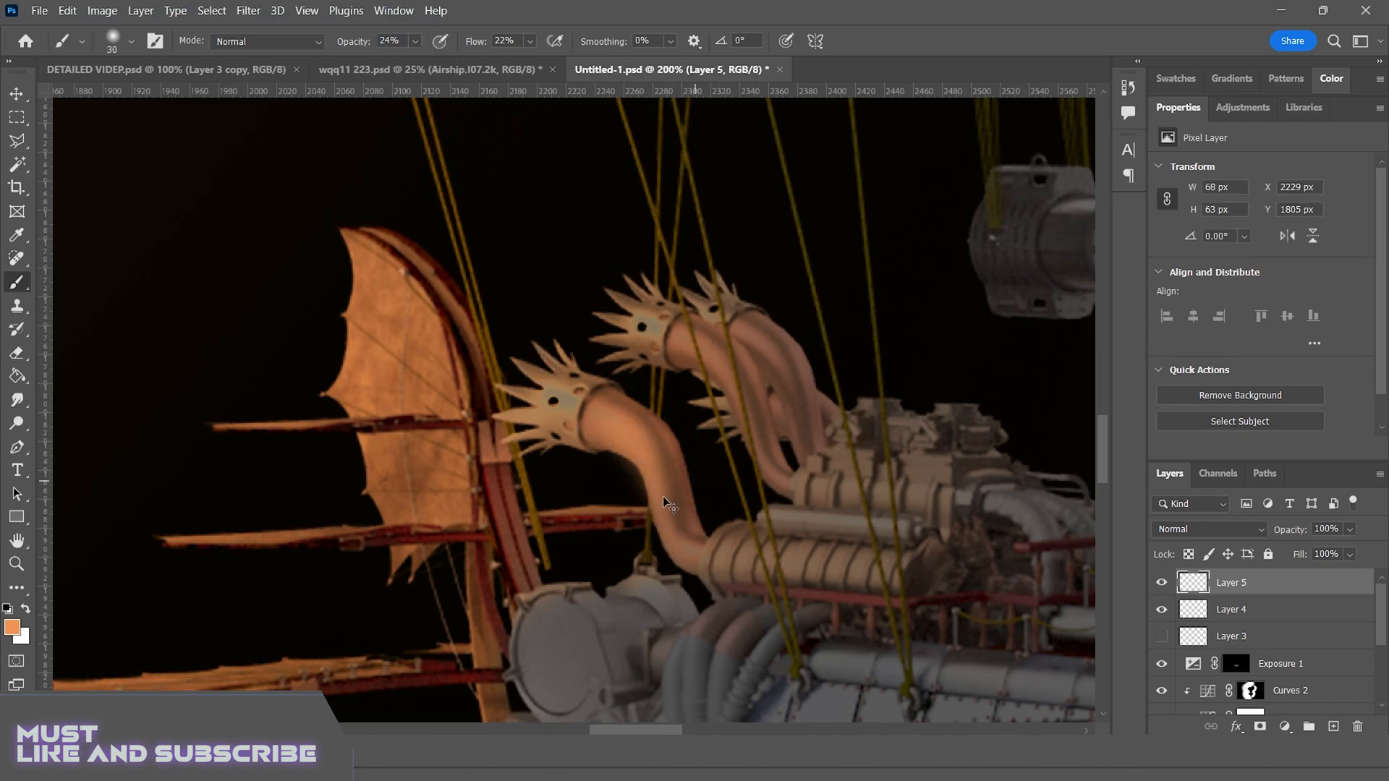
# Sample the grey 6d6762 as the foreground colour and brush it over the exhaust pipes with an 85 px brush
pyautogui.click(11, 626)
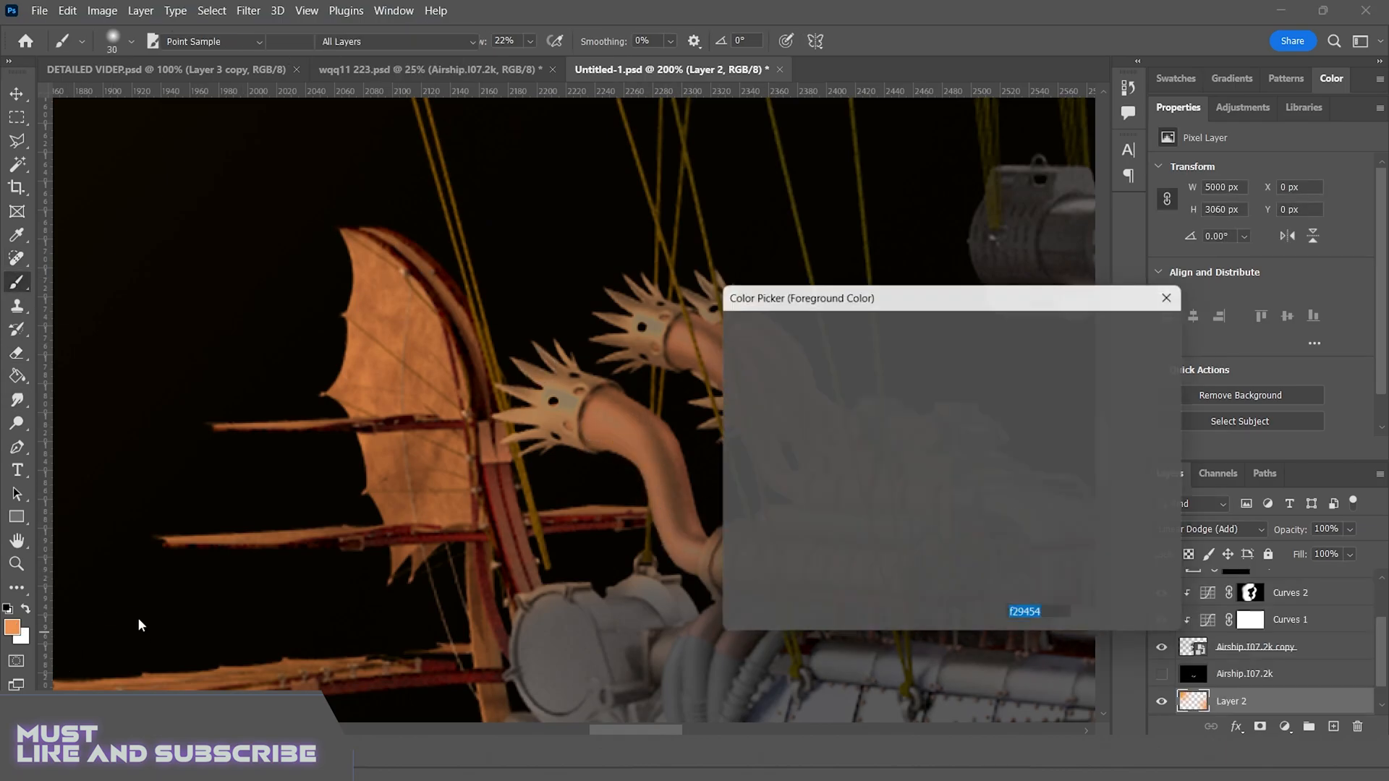
pyautogui.click(724, 500)
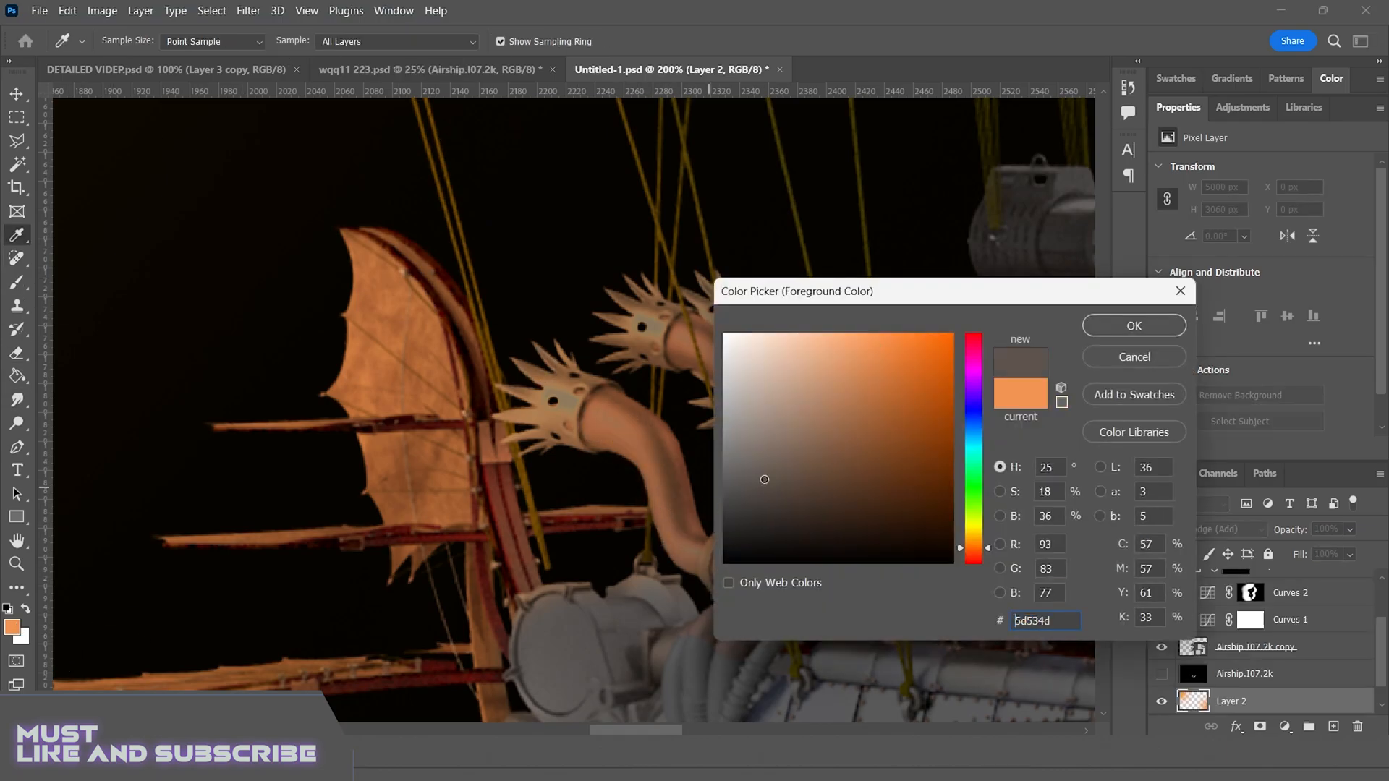
pyautogui.click(1116, 331)
pyautogui.moveTo(593, 420)
pyautogui.mouseDown()
pyautogui.moveTo(633, 439)
pyautogui.moveTo(686, 522)
pyautogui.mouseUp()
pyautogui.hotkey('ctrl', 'z')
pyautogui.press(']')
pyautogui.press(']')
pyautogui.press(']')
pyautogui.press(']')
pyautogui.press(']')
pyautogui.press(']')
pyautogui.press(']')
pyautogui.press(']')
pyautogui.press(']')
pyautogui.press(']')
pyautogui.press(']')
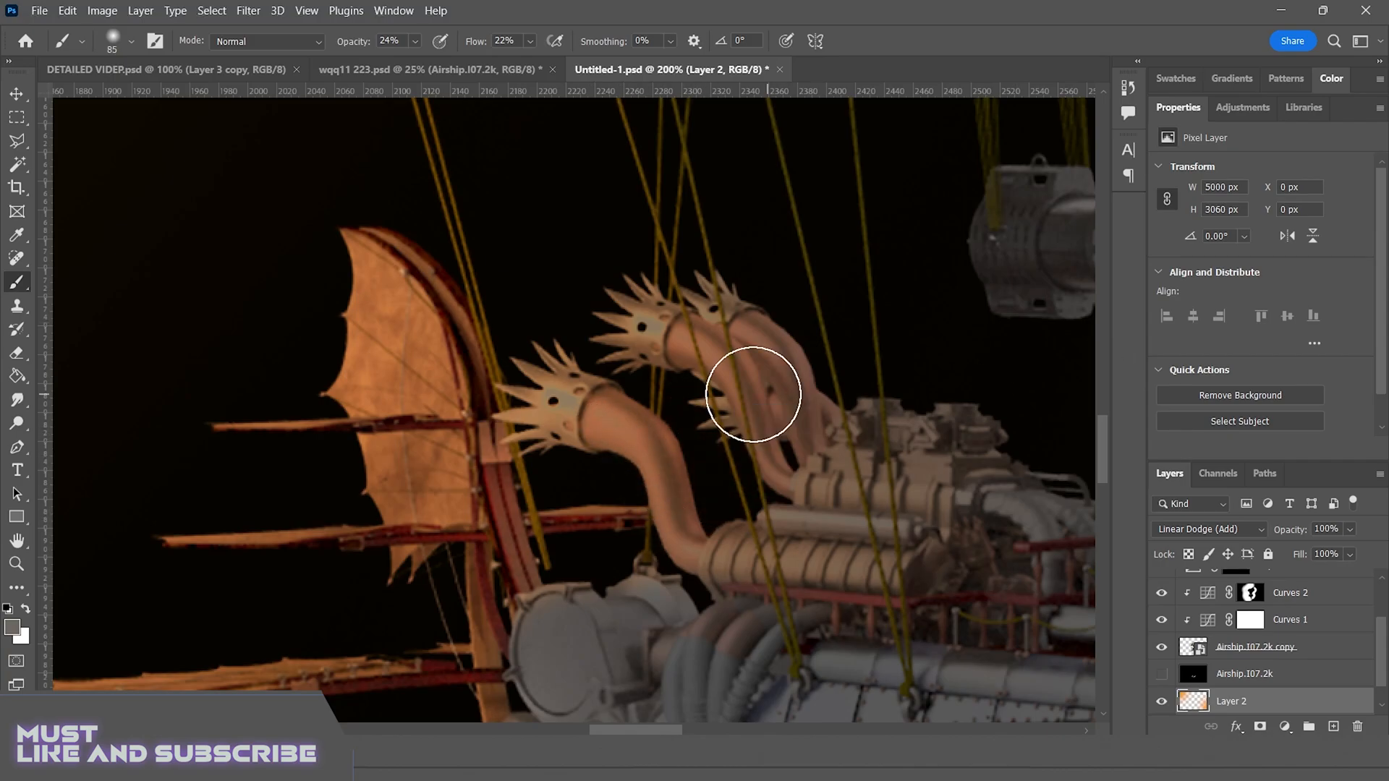
pyautogui.moveTo(615, 463); pyautogui.dragTo(705, 463)
pyautogui.moveTo(756, 343); pyautogui.dragTo(790, 353)
pyautogui.moveTo(558, 606); pyautogui.dragTo(618, 532)
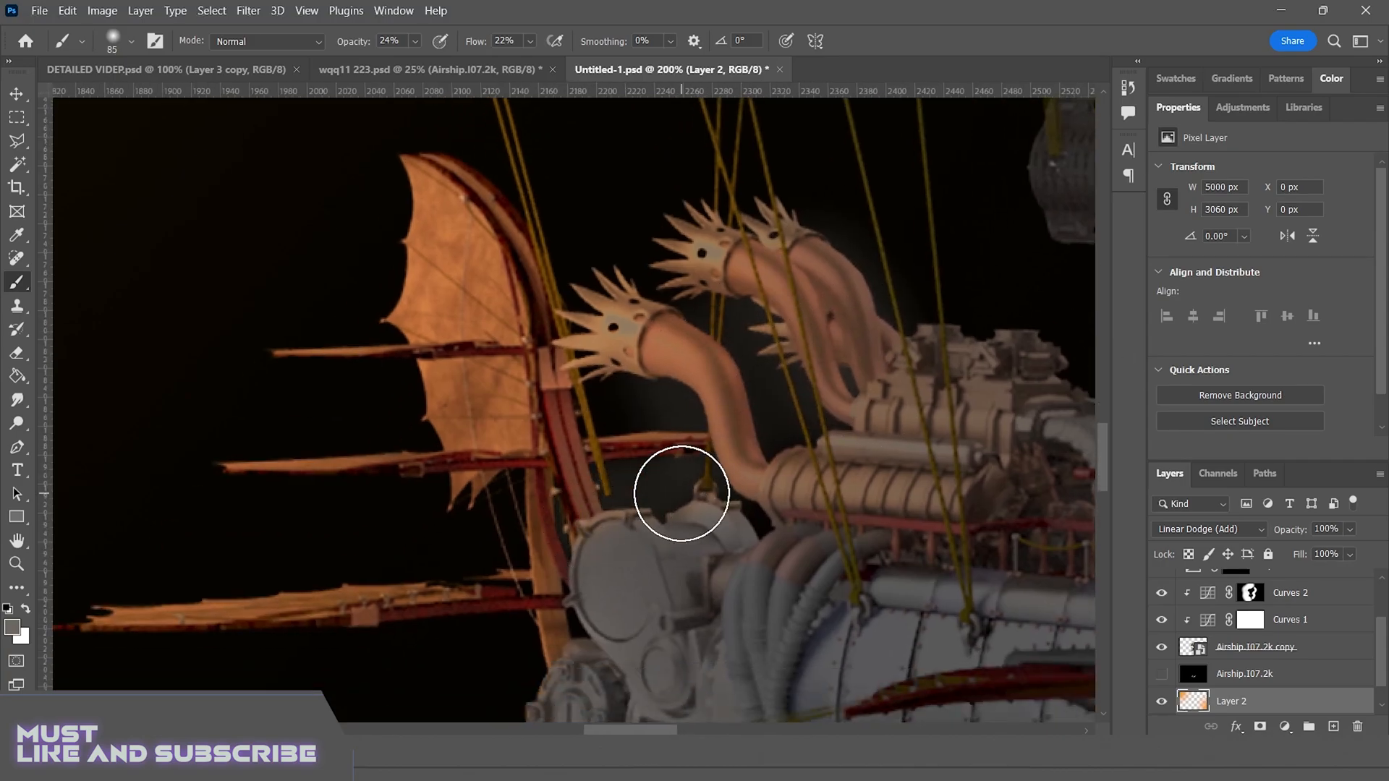
# Set the foreground colour to the orange ea8848
pyautogui.click(12, 628)
pyautogui.click(447, 239)
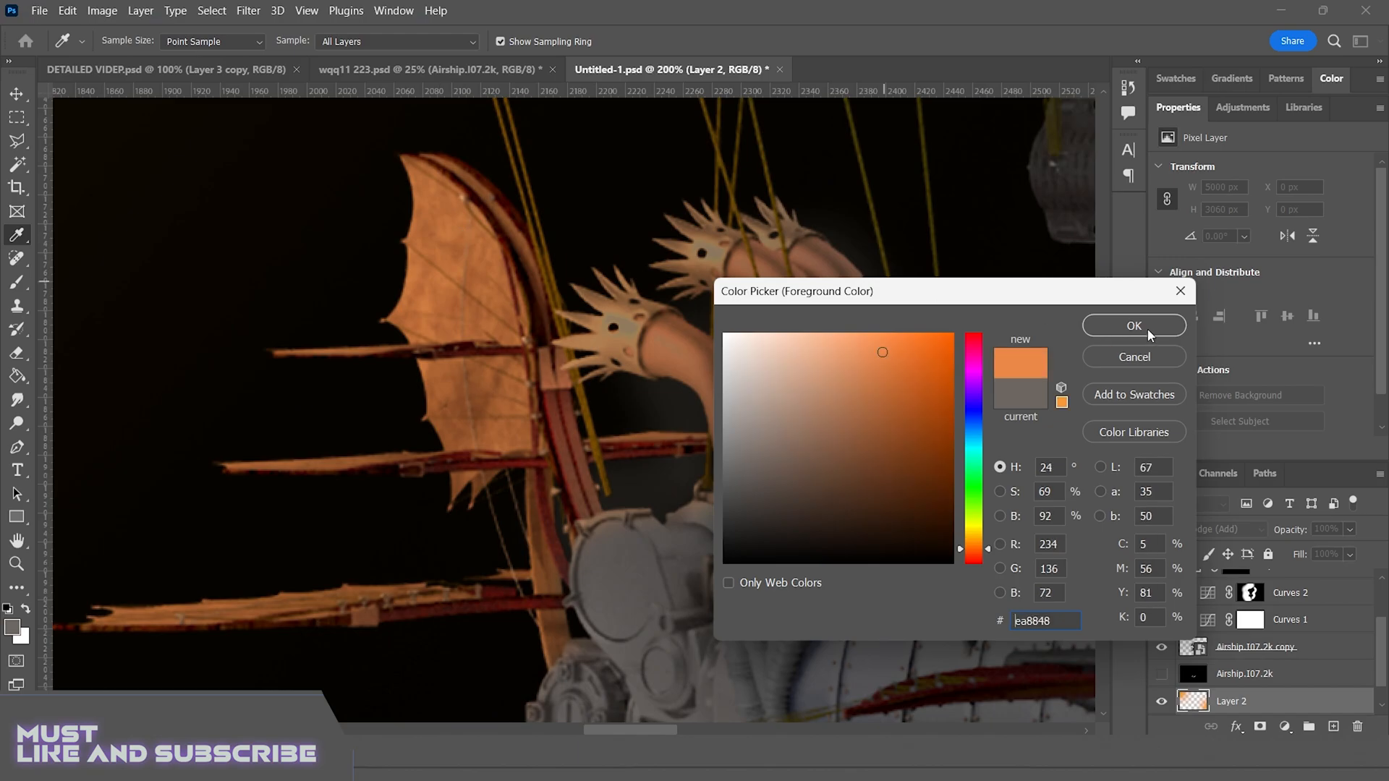
pyautogui.click(1135, 326)
# Try an orange stroke along the front exhaust pipe on Layer 2, and undo the strokes painted on that layer
pyautogui.moveTo(677, 353); pyautogui.dragTo(717, 446)
pyautogui.hotkey('ctrl', 'z')
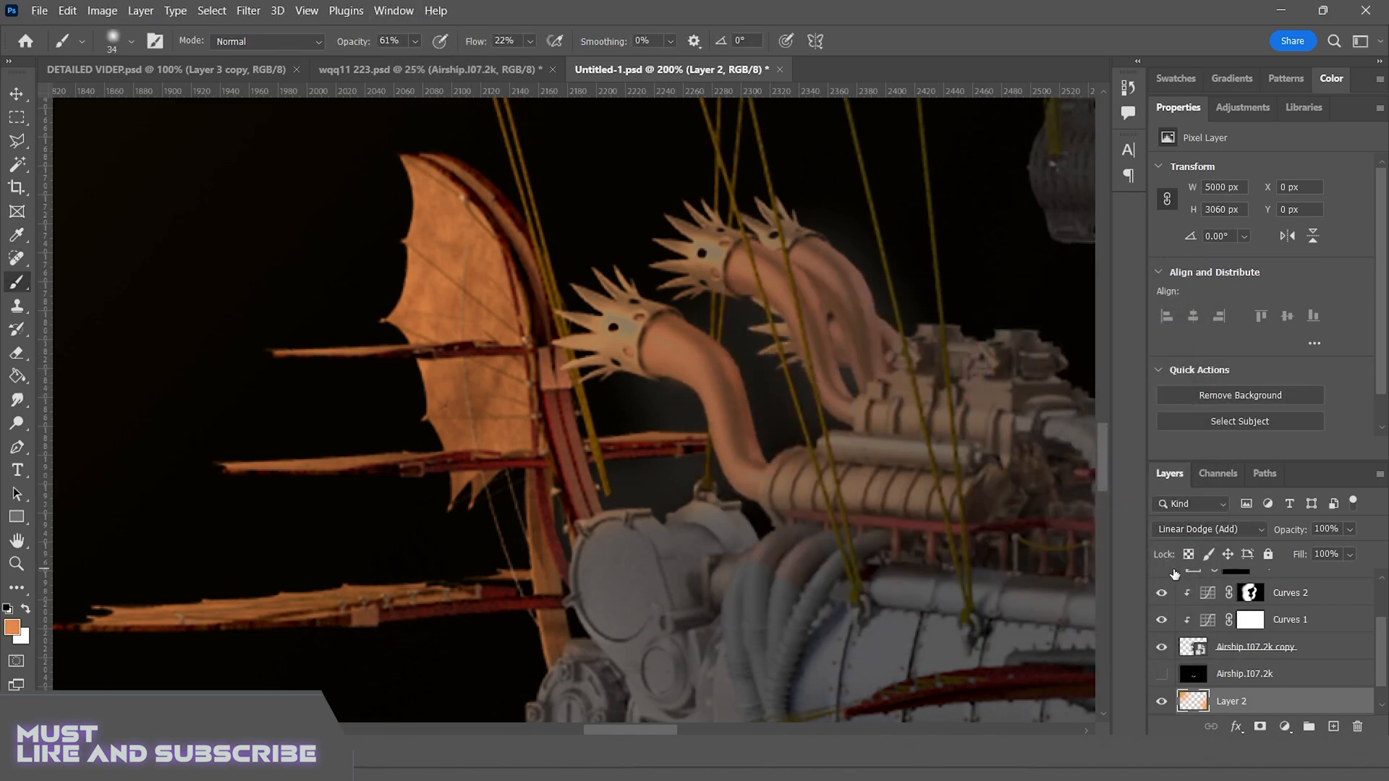
pyautogui.moveTo(1382, 666); pyautogui.dragTo(1382, 593)
pyautogui.hotkey('ctrl', 'z')
pyautogui.hotkey('ctrl', 'z')
pyautogui.hotkey('ctrl', 'z')
# Add a new layer above Layer 4 and paint orange highlights along the exhaust pipes with a 79 px brush at 61% opacity
pyautogui.moveTo(1385, 660); pyautogui.dragTo(1386, 593)
pyautogui.click(1266, 582)
pyautogui.click(1333, 727)
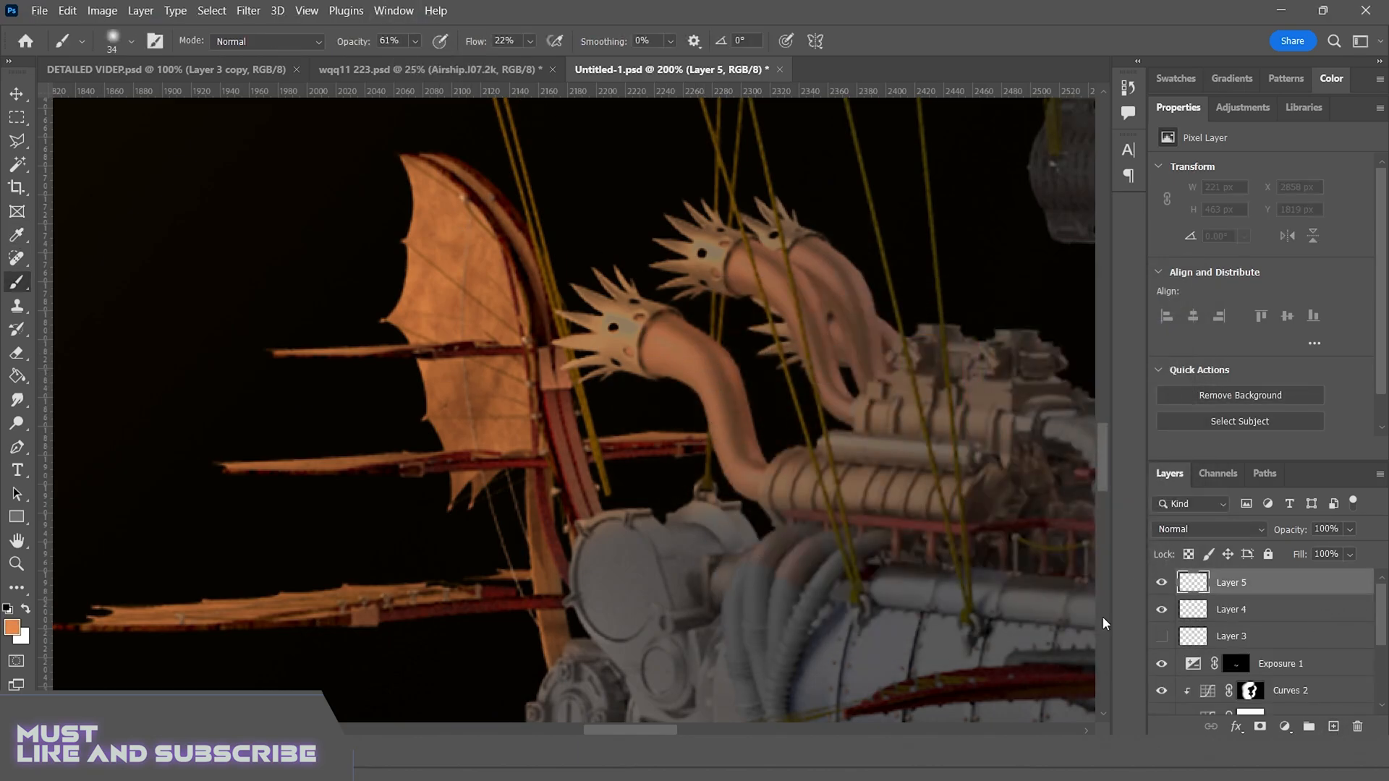
pyautogui.moveTo(659, 321); pyautogui.dragTo(736, 449)
pyautogui.hotkey('ctrl', 'z')
pyautogui.press(']')
pyautogui.press(']')
pyautogui.press(']')
pyautogui.press(']')
pyautogui.press(']')
pyautogui.press(']')
pyautogui.moveTo(671, 346); pyautogui.dragTo(727, 429)
pyautogui.moveTo(744, 256); pyautogui.dragTo(829, 373)
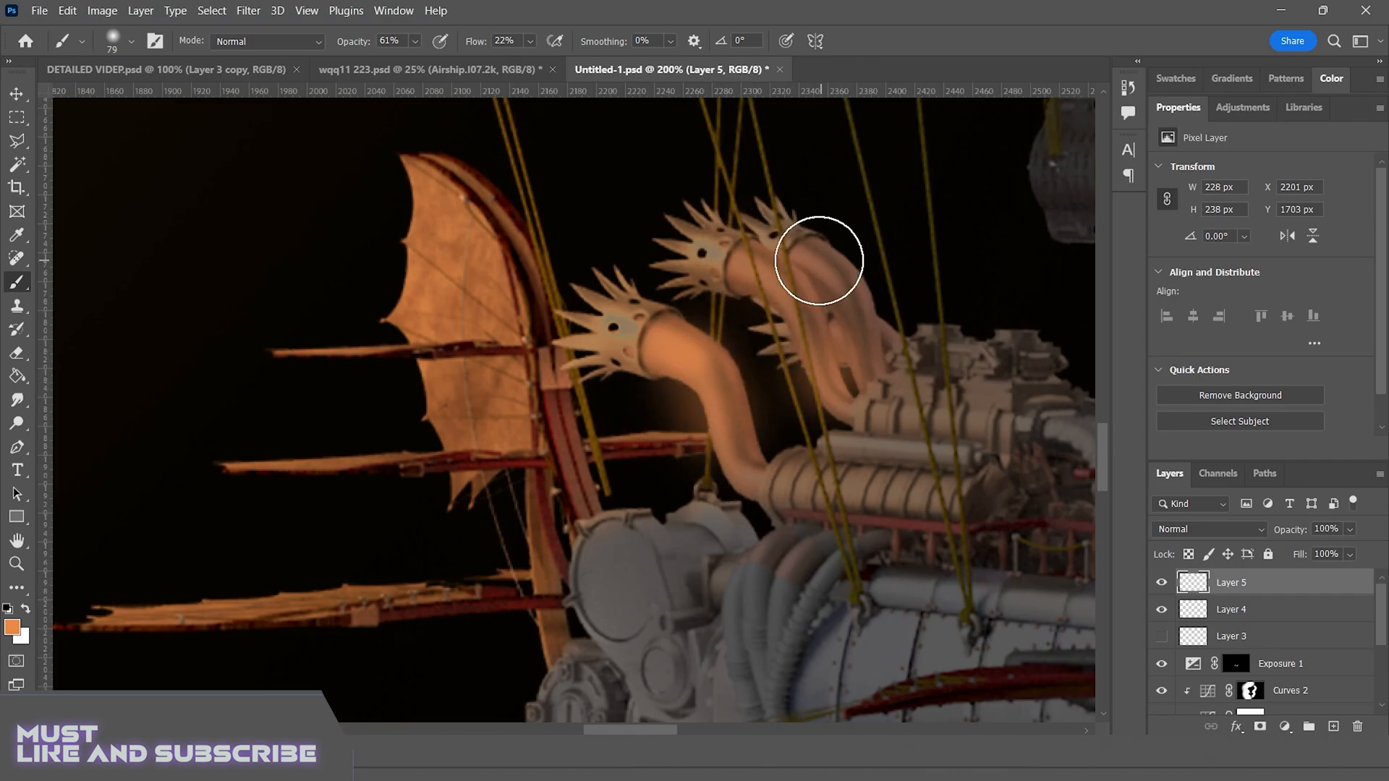
pyautogui.moveTo(819, 261); pyautogui.dragTo(886, 353)
# Set Layer 5 to Screen blending at 49% opacity and extend its glow onto the round engine casing
pyautogui.click(1228, 531)
pyautogui.click(1208, 429)
pyautogui.moveTo(577, 508); pyautogui.dragTo(558, 573)
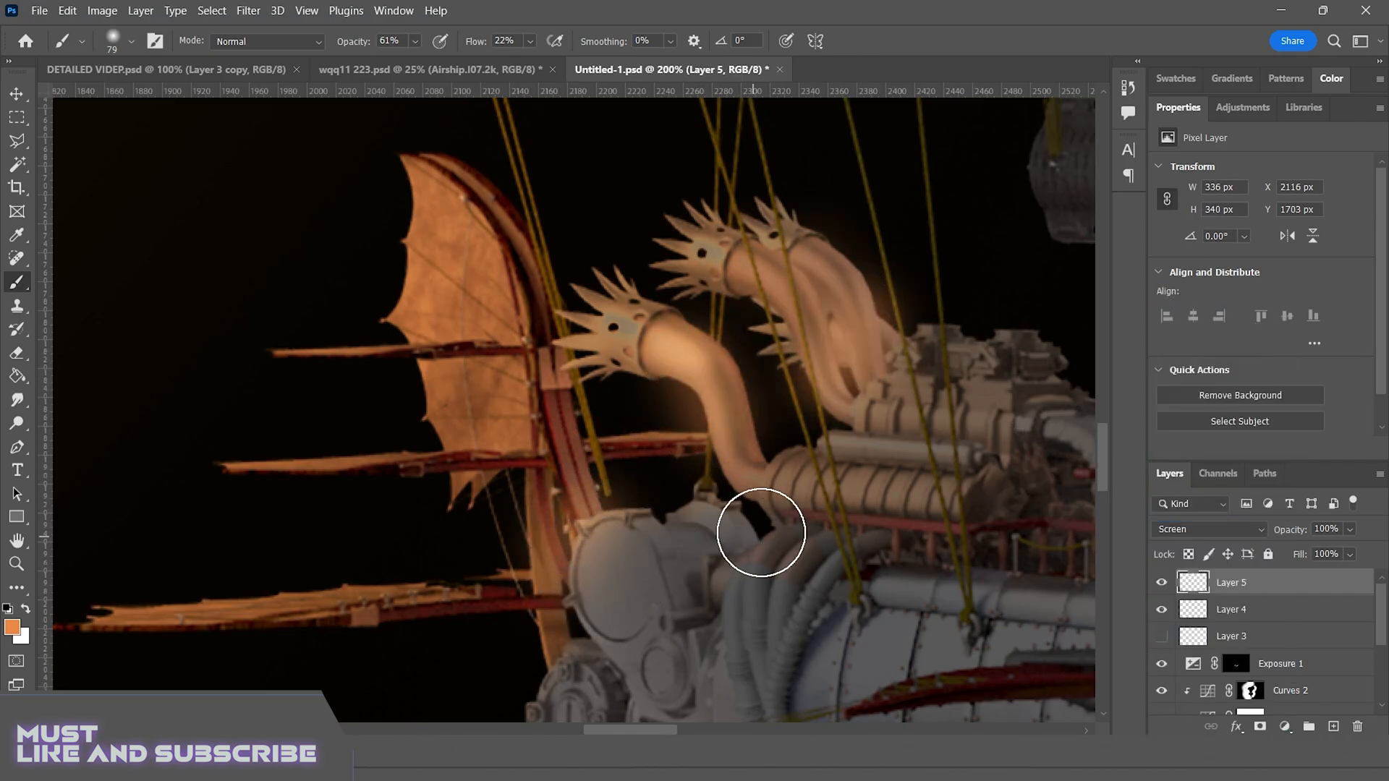
pyautogui.hotkey('ctrl', '0')
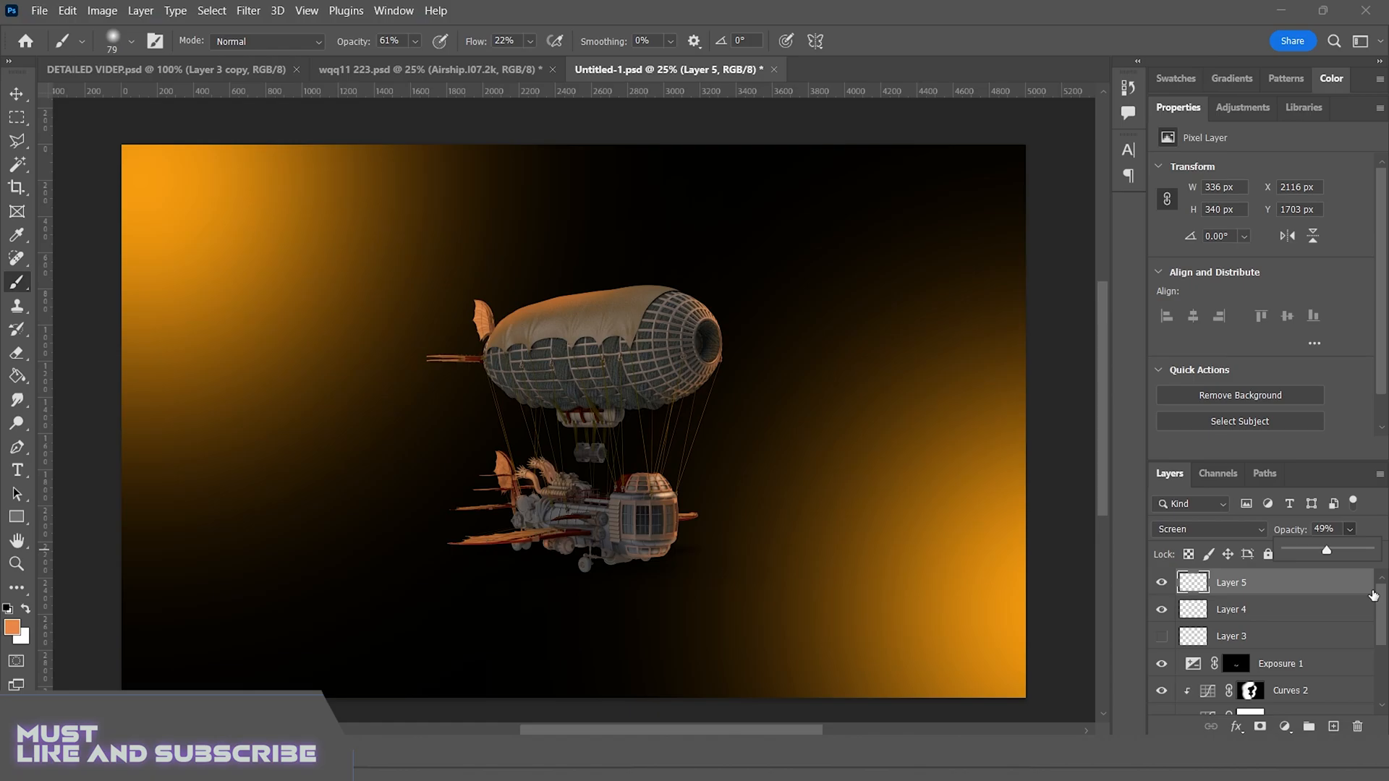
# Add a Hue/Saturation adjustment layer and place it above Curves 2, clipped to the airship
pyautogui.click(1242, 107)
pyautogui.click(1255, 208)
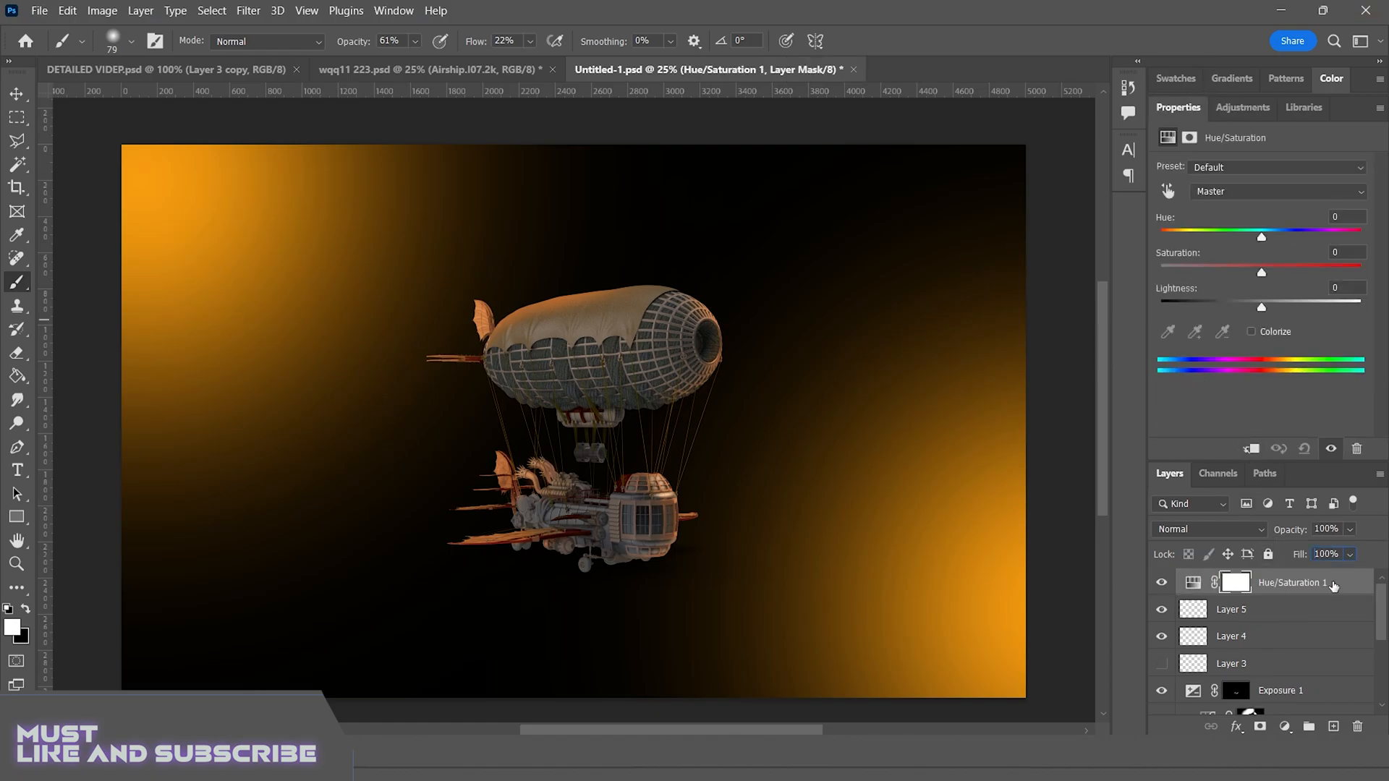
pyautogui.moveTo(1333, 586); pyautogui.dragTo(1240, 660)
# Colorize the airship with Hue 31, Saturation 62 and Lightness +38
pyautogui.click(1252, 332)
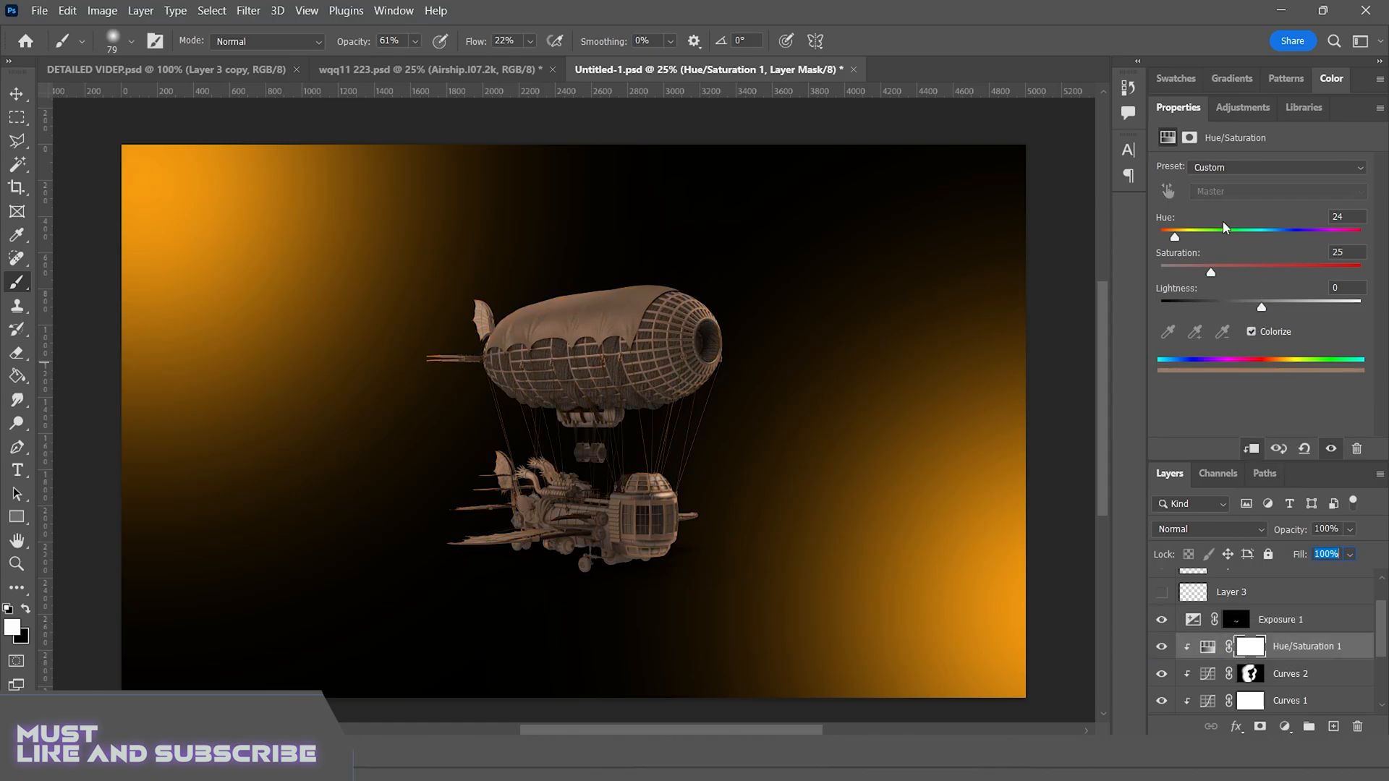
pyautogui.moveTo(1224, 229); pyautogui.dragTo(1172, 231)
pyautogui.moveTo(1262, 306); pyautogui.dragTo(1290, 309)
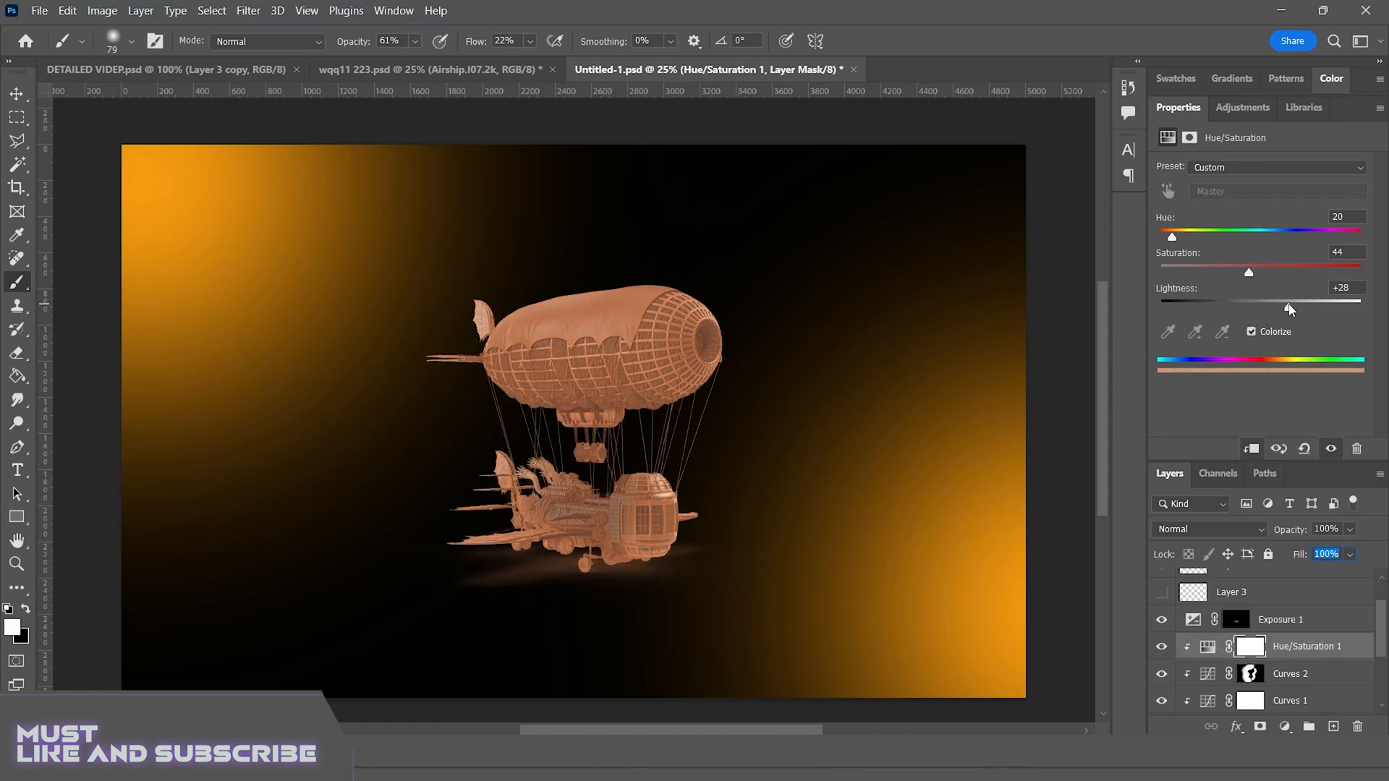
pyautogui.moveTo(1172, 237); pyautogui.dragTo(1180, 238)
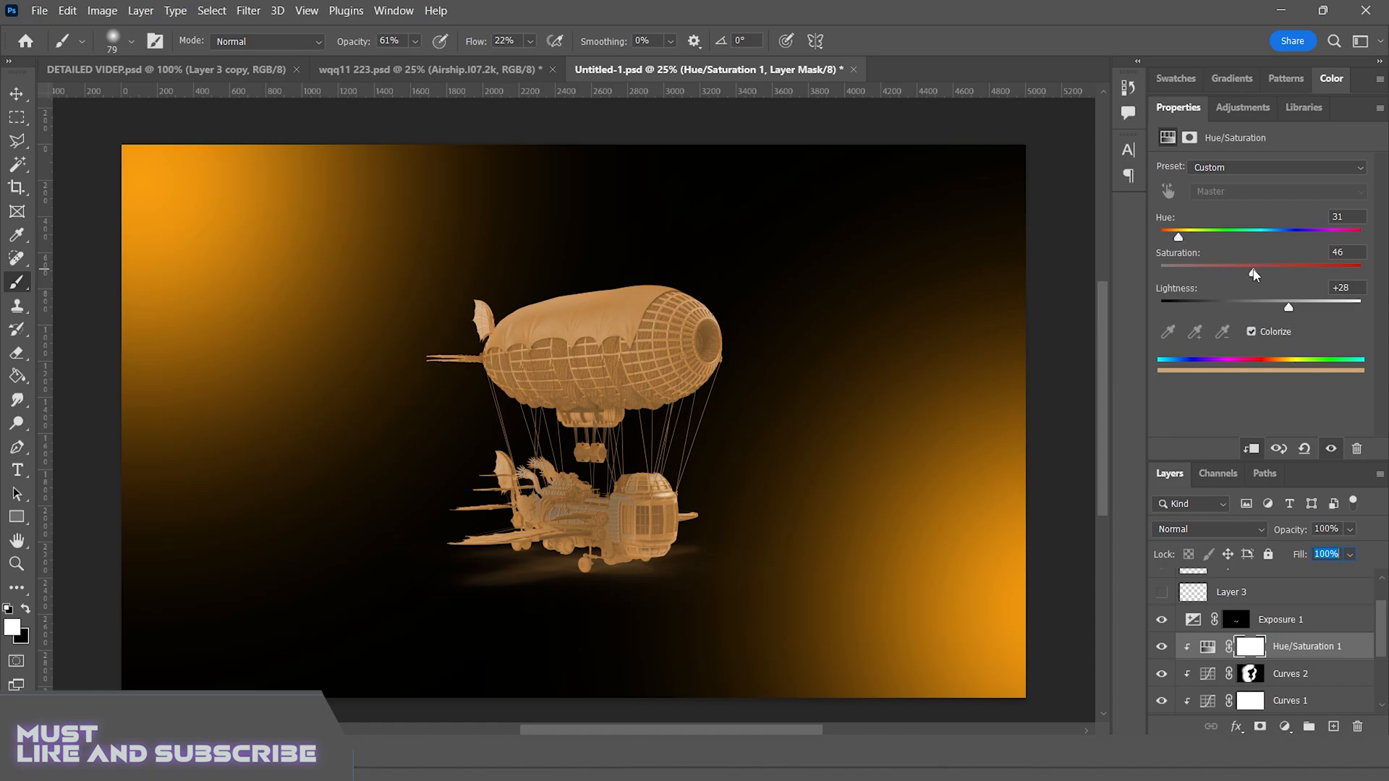
pyautogui.moveTo(1254, 274); pyautogui.dragTo(1262, 273)
pyautogui.moveTo(1289, 306)
pyautogui.mouseDown()
pyautogui.moveTo(1315, 312)
pyautogui.moveTo(1299, 307)
pyautogui.mouseUp()
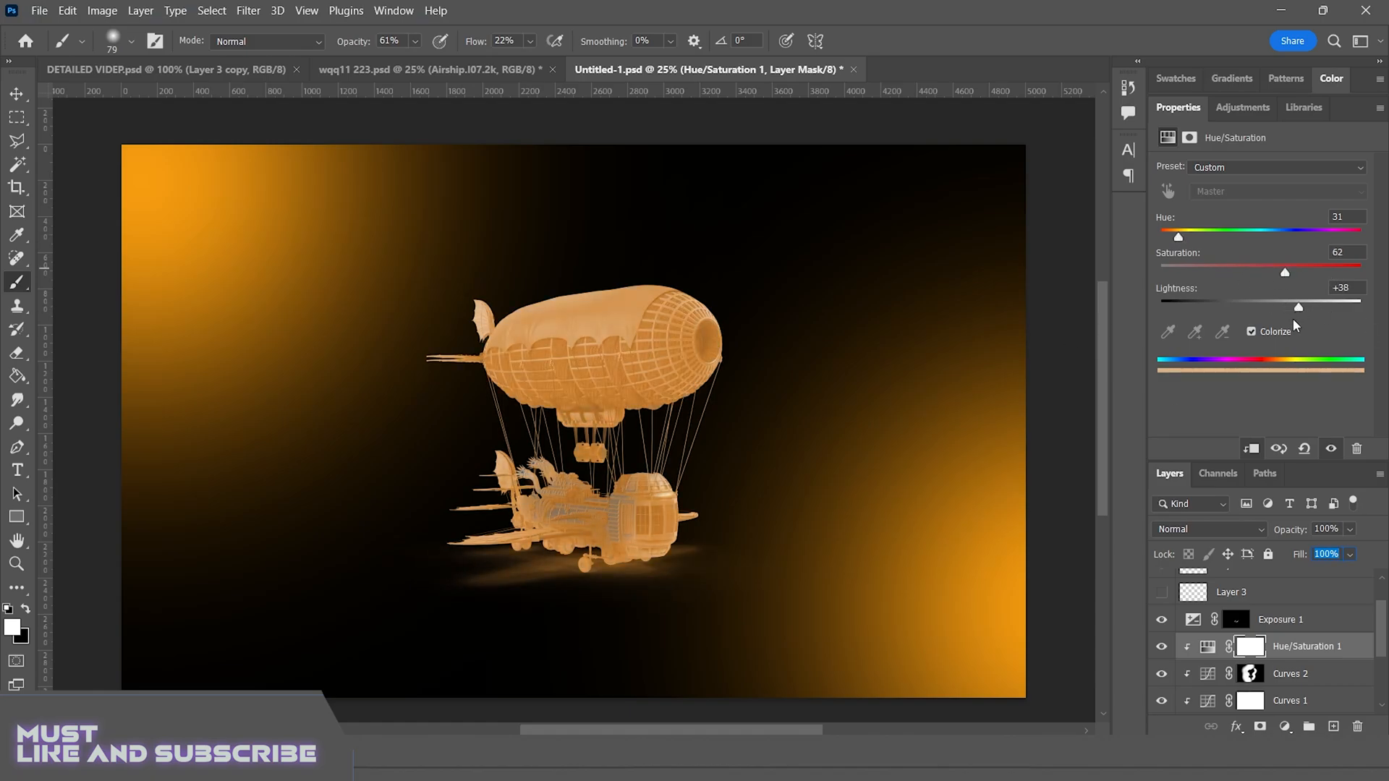
# Invert the Hue/Saturation mask and paint a thin orange rim under the small fin beside the cabin with a 12 px brush
pyautogui.hotkey('ctrl', 'i')
pyautogui.hotkey('ctrl', '+')
pyautogui.hotkey('ctrl', '+')
pyautogui.hotkey('ctrl', '+')
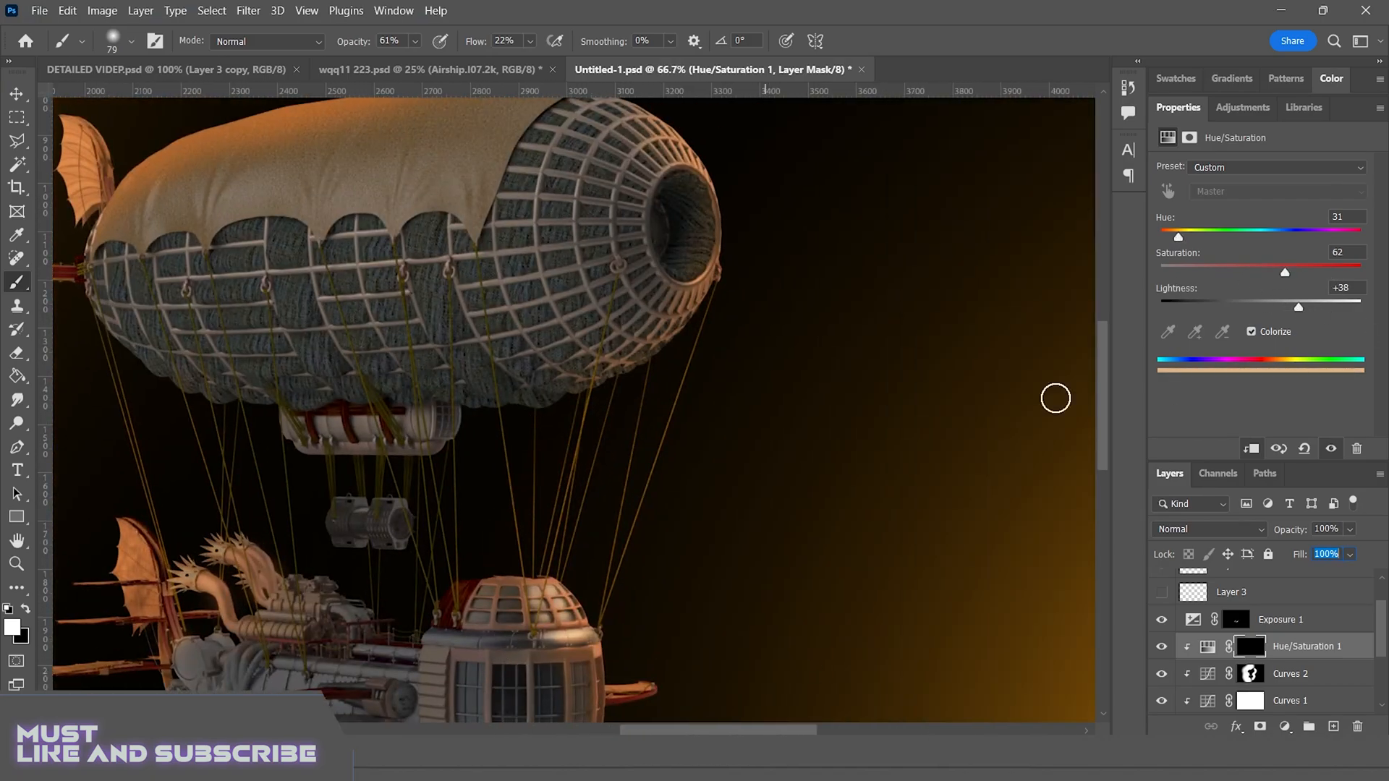
pyautogui.moveTo(1100, 356); pyautogui.dragTo(1100, 419)
pyautogui.hotkey('ctrl', '+')
pyautogui.hotkey('ctrl', '+')
pyautogui.hotkey('ctrl', '+')
pyautogui.moveTo(923, 368); pyautogui.dragTo(823, 375)
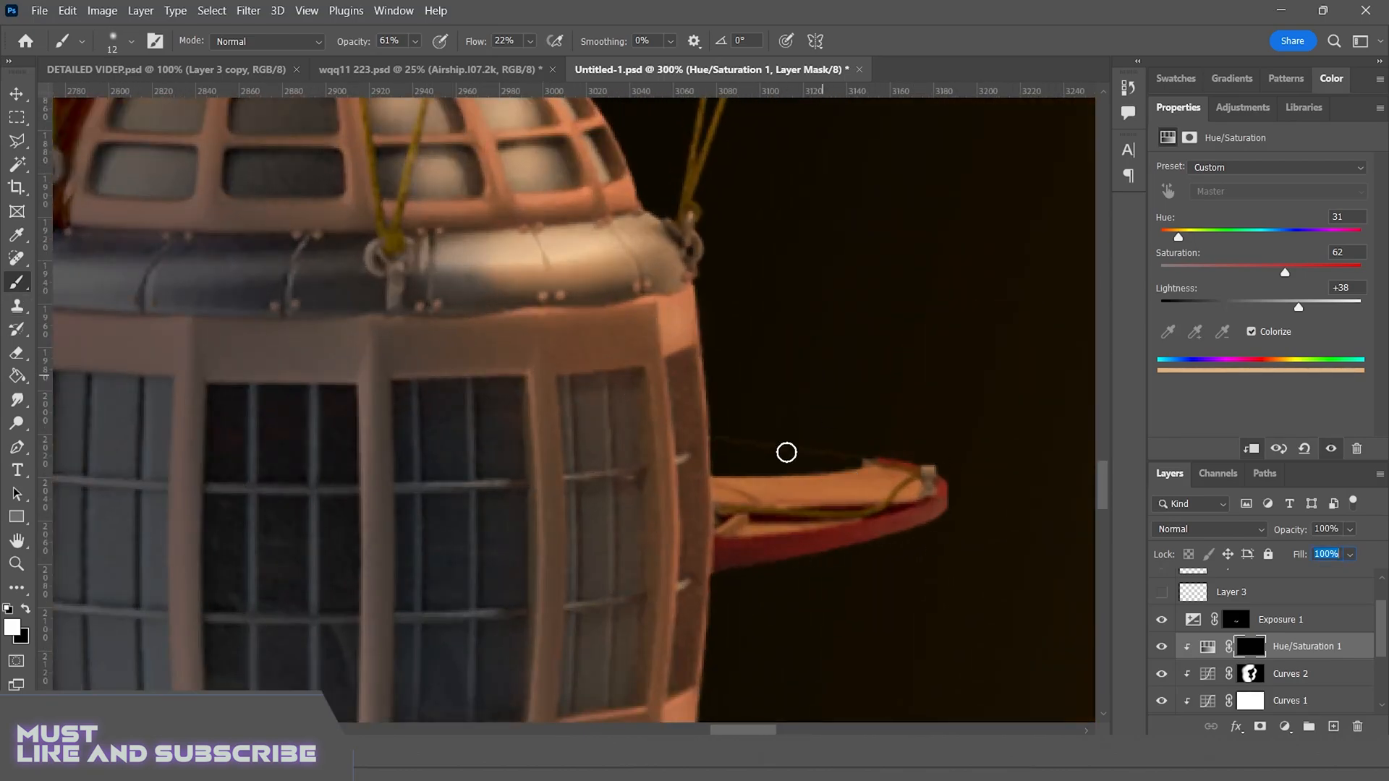
pyautogui.moveTo(814, 567); pyautogui.dragTo(783, 569)
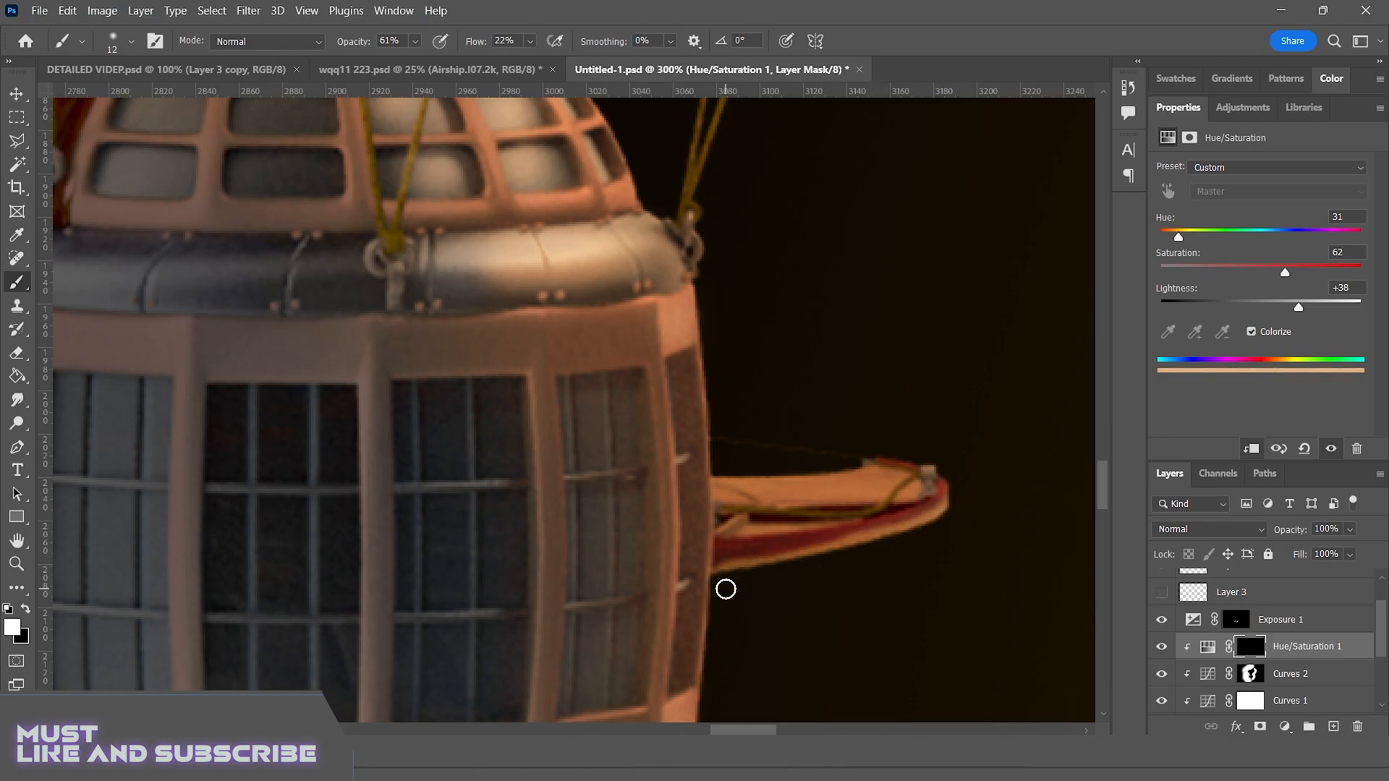
# Paint the orange rim light down the cabin's outer edge and lower band on the mask, undoing the stray strokes
pyautogui.scroll(-5, 717, 607)
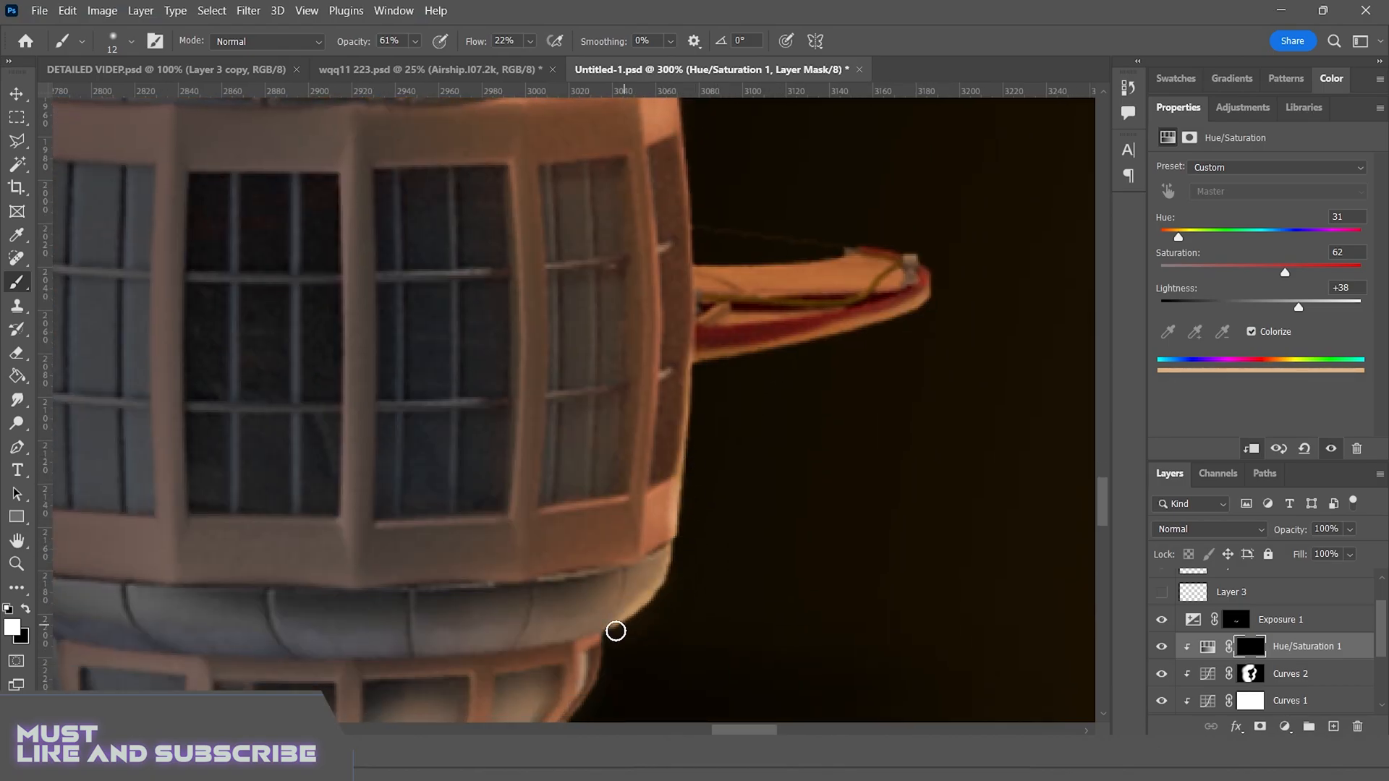
pyautogui.moveTo(675, 554)
pyautogui.mouseDown()
pyautogui.moveTo(662, 576)
pyautogui.moveTo(644, 388)
pyautogui.mouseUp()
pyautogui.moveTo(550, 425); pyautogui.dragTo(516, 507)
pyautogui.moveTo(525, 483); pyautogui.dragTo(452, 564)
pyautogui.hotkey('ctrl', 'z')
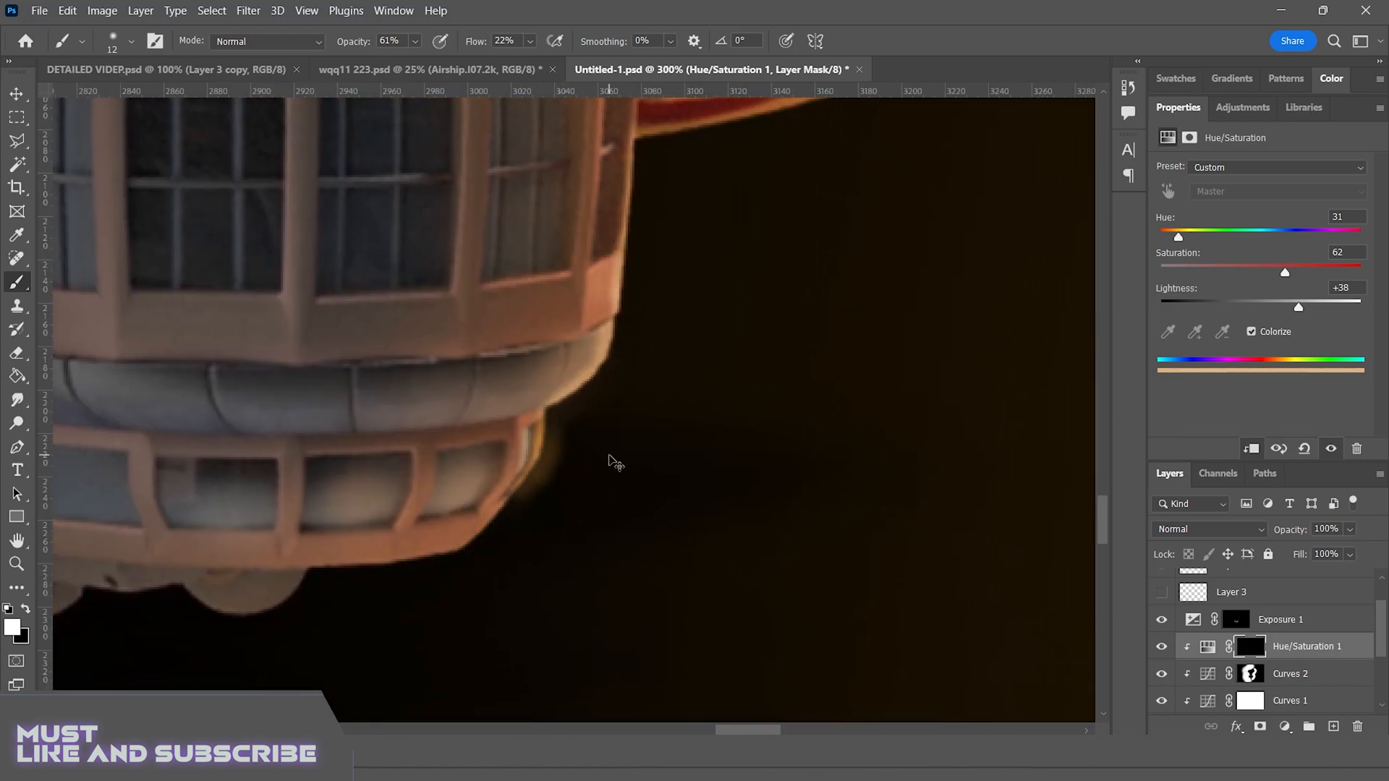
pyautogui.hotkey('ctrl', 'z')
pyautogui.hotkey('ctrl', 'z')
pyautogui.moveTo(615, 326); pyautogui.dragTo(568, 393)
# Paint an orange rim around the outer edge of the balloon's open nose with a 41 px brush
pyautogui.moveTo(600, 144)
pyautogui.mouseDown()
pyautogui.moveTo(674, 496)
pyautogui.moveTo(507, 263)
pyautogui.mouseUp()
pyautogui.moveTo(637, 319)
pyautogui.mouseDown()
pyautogui.moveTo(592, 473)
pyautogui.moveTo(519, 636)
pyautogui.mouseUp()
pyautogui.moveTo(870, 147)
pyautogui.mouseDown()
pyautogui.moveTo(583, 323)
pyautogui.moveTo(468, 518)
pyautogui.mouseUp()
pyautogui.keyDown('alt'); pyautogui.rightClick(583, 323); pyautogui.keyUp('alt')
pyautogui.moveTo(572, 362); pyautogui.dragTo(473, 676)
pyautogui.moveTo(587, 227); pyautogui.dragTo(610, 372)
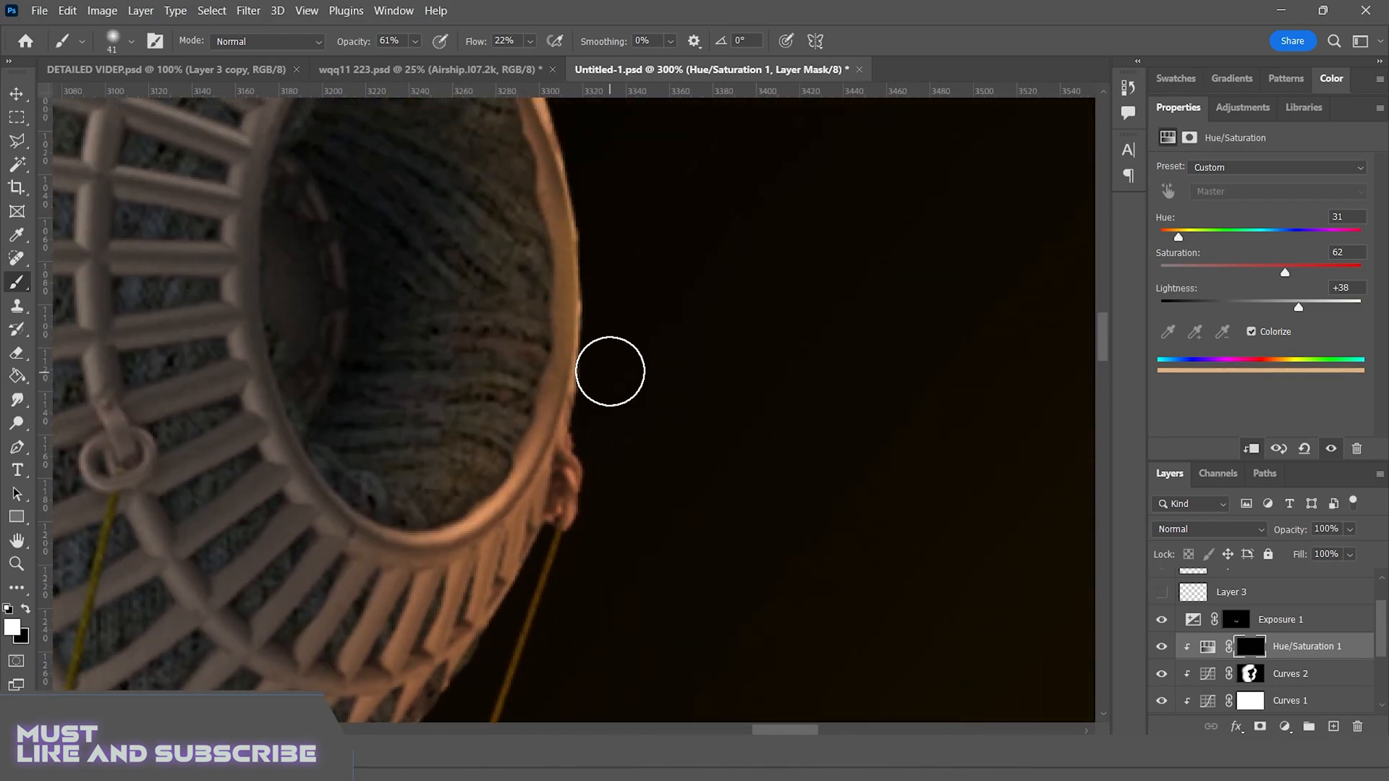
pyautogui.moveTo(590, 283); pyautogui.dragTo(610, 684)
pyautogui.moveTo(582, 465)
pyautogui.mouseDown()
pyautogui.moveTo(615, 557)
pyautogui.moveTo(902, 162)
pyautogui.mouseUp()
pyautogui.hotkey('ctrl', '-')
pyautogui.hotkey('ctrl', '-')
pyautogui.hotkey('ctrl', '-')
pyautogui.hotkey('ctrl', '-')
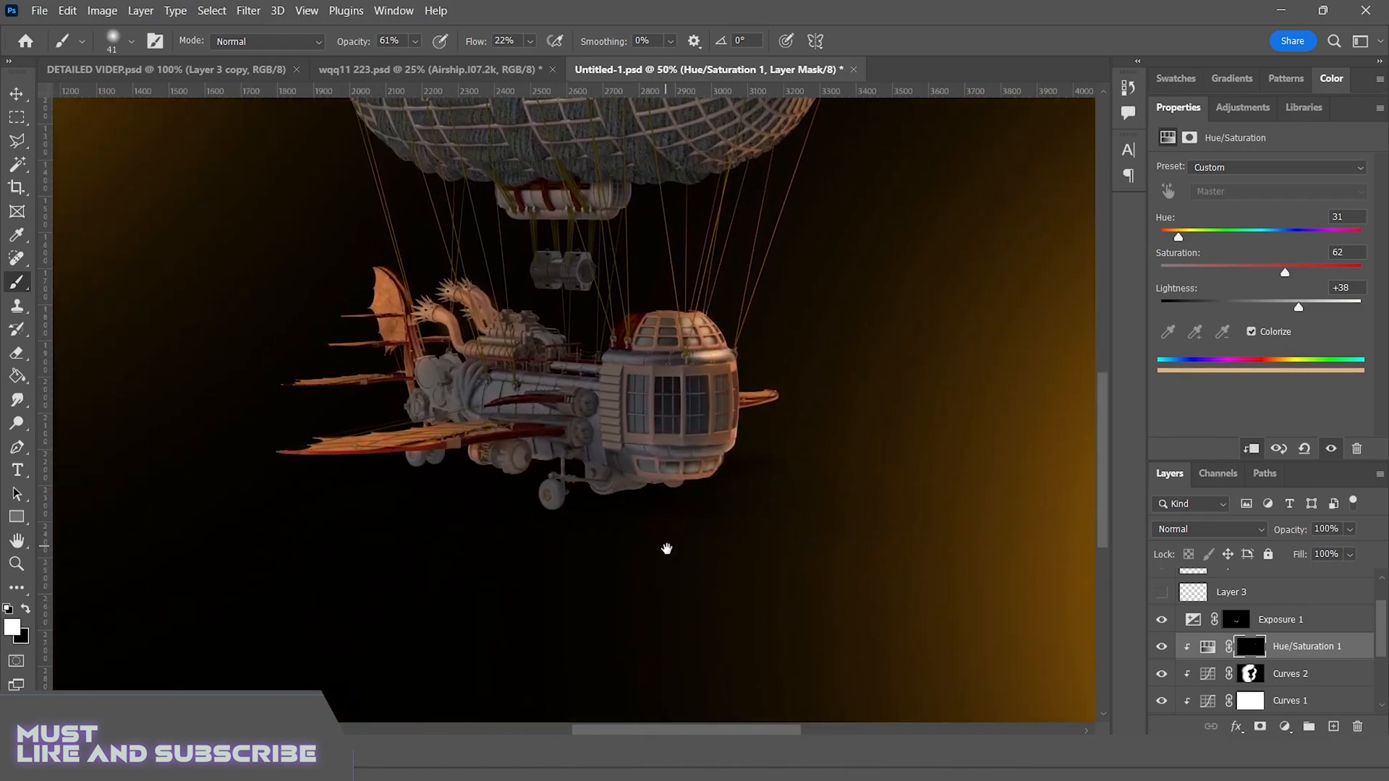
pyautogui.moveTo(666, 549); pyautogui.dragTo(846, 578)
pyautogui.hotkey('ctrl', '2')
pyautogui.hotkey('ctrl', '+')
pyautogui.hotkey('ctrl', '+')
pyautogui.moveTo(642, 536); pyautogui.dragTo(431, 406)
pyautogui.hotkey('ctrl', '+')
pyautogui.hotkey('ctrl', '+')
pyautogui.hotkey('ctrl', '+')
pyautogui.moveTo(543, 190); pyautogui.dragTo(462, 371)
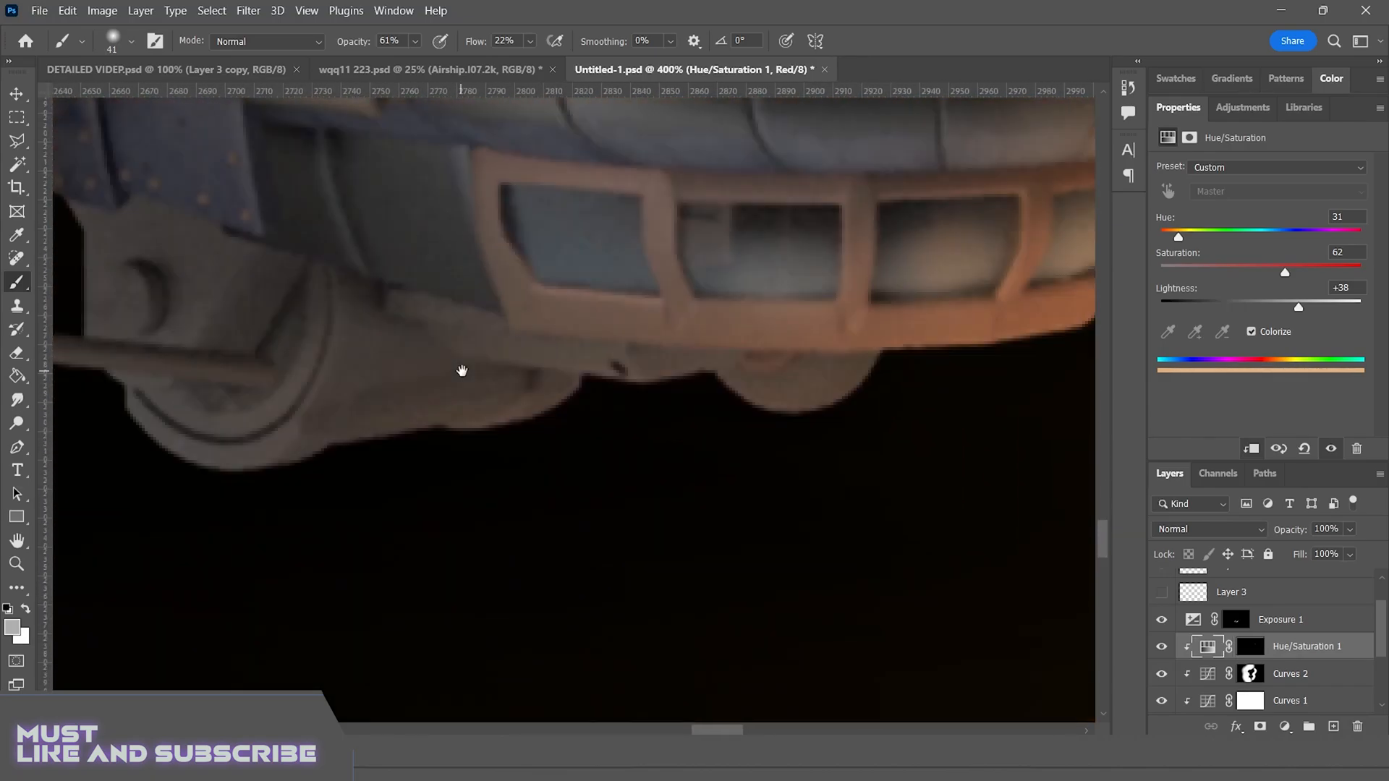
pyautogui.moveTo(879, 417); pyautogui.dragTo(688, 279)
pyautogui.click(690, 280)
pyautogui.press('Return')
pyautogui.hotkey('ctrl', '\\')
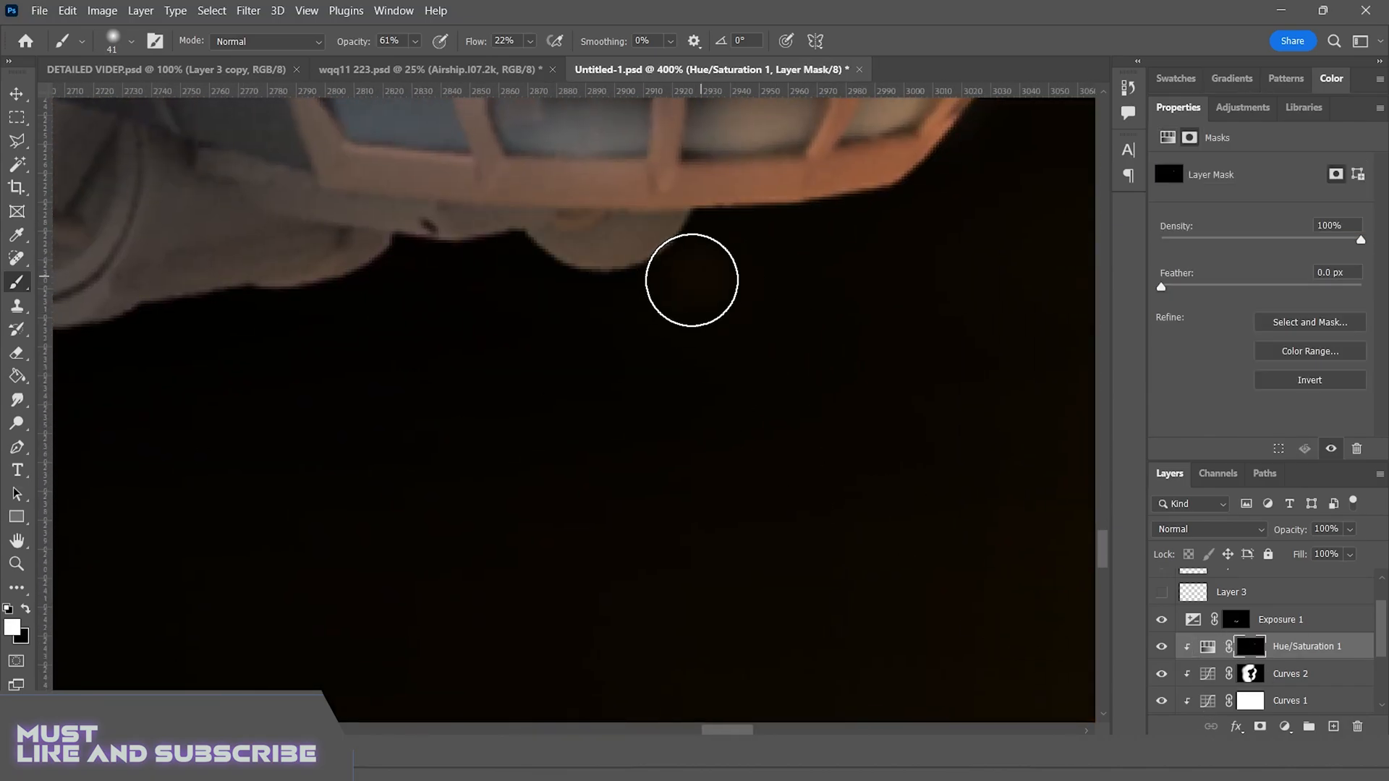
# Try painting an orange rim on the landing wheel's edge with a 32 px brush, and undo the strokes
pyautogui.moveTo(580, 316); pyautogui.dragTo(1029, 347)
pyautogui.moveTo(575, 302)
pyautogui.mouseDown()
pyautogui.moveTo(659, 375)
pyautogui.moveTo(483, 381)
pyautogui.moveTo(632, 409)
pyautogui.mouseUp()
pyautogui.moveTo(486, 376); pyautogui.dragTo(547, 376)
pyautogui.moveTo(337, 383); pyautogui.dragTo(304, 474)
pyautogui.moveTo(290, 474)
pyautogui.mouseDown()
pyautogui.moveTo(400, 440)
pyautogui.moveTo(406, 145)
pyautogui.mouseUp()
pyautogui.hotkey('ctrl', 'z')
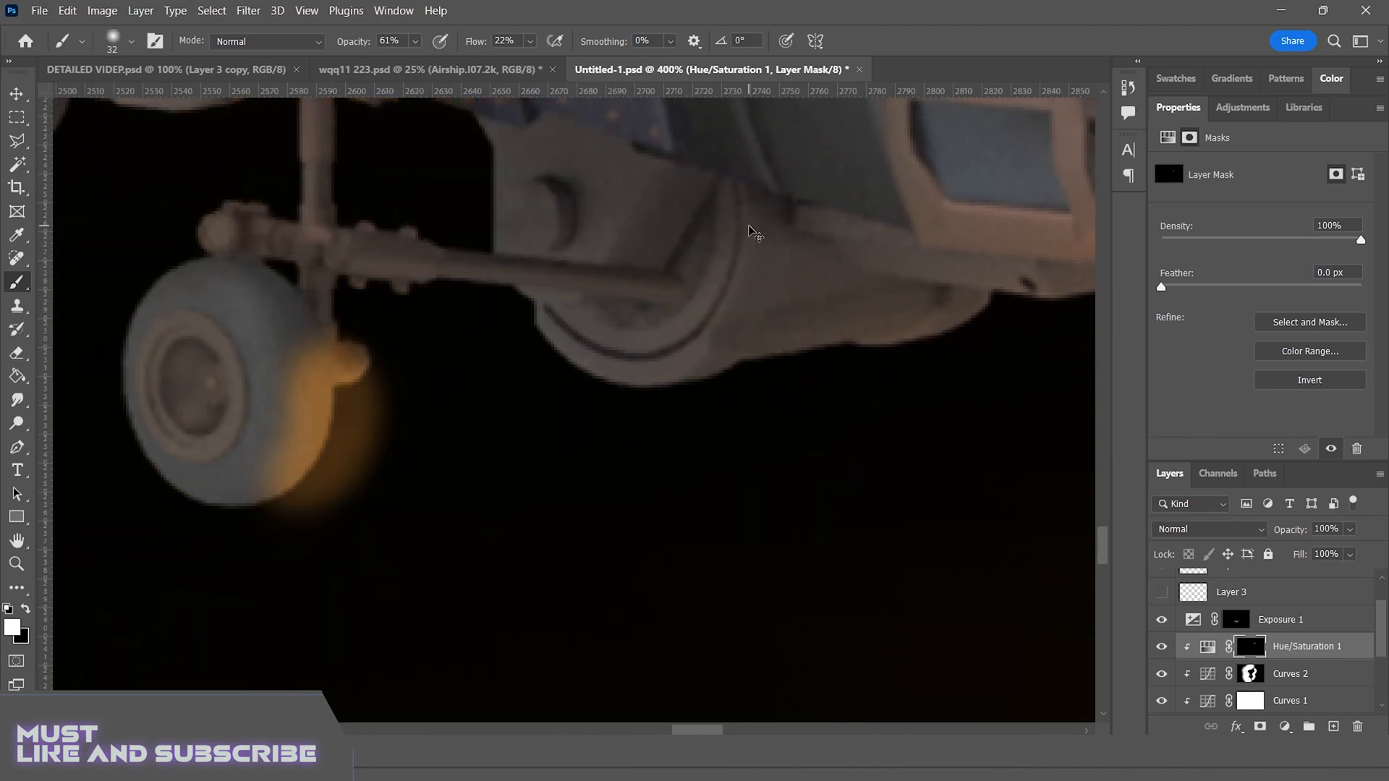
pyautogui.hotkey('ctrl', 'z')
# Paint a thin orange rim on the edge of the rear wheel beneath the lower wing with a 10 px brush
pyautogui.hotkey('ctrl', '-')
pyautogui.hotkey('ctrl', '-')
pyautogui.hotkey('ctrl', '-')
pyautogui.hotkey('ctrl', '-')
pyautogui.moveTo(466, 314); pyautogui.dragTo(769, 345)
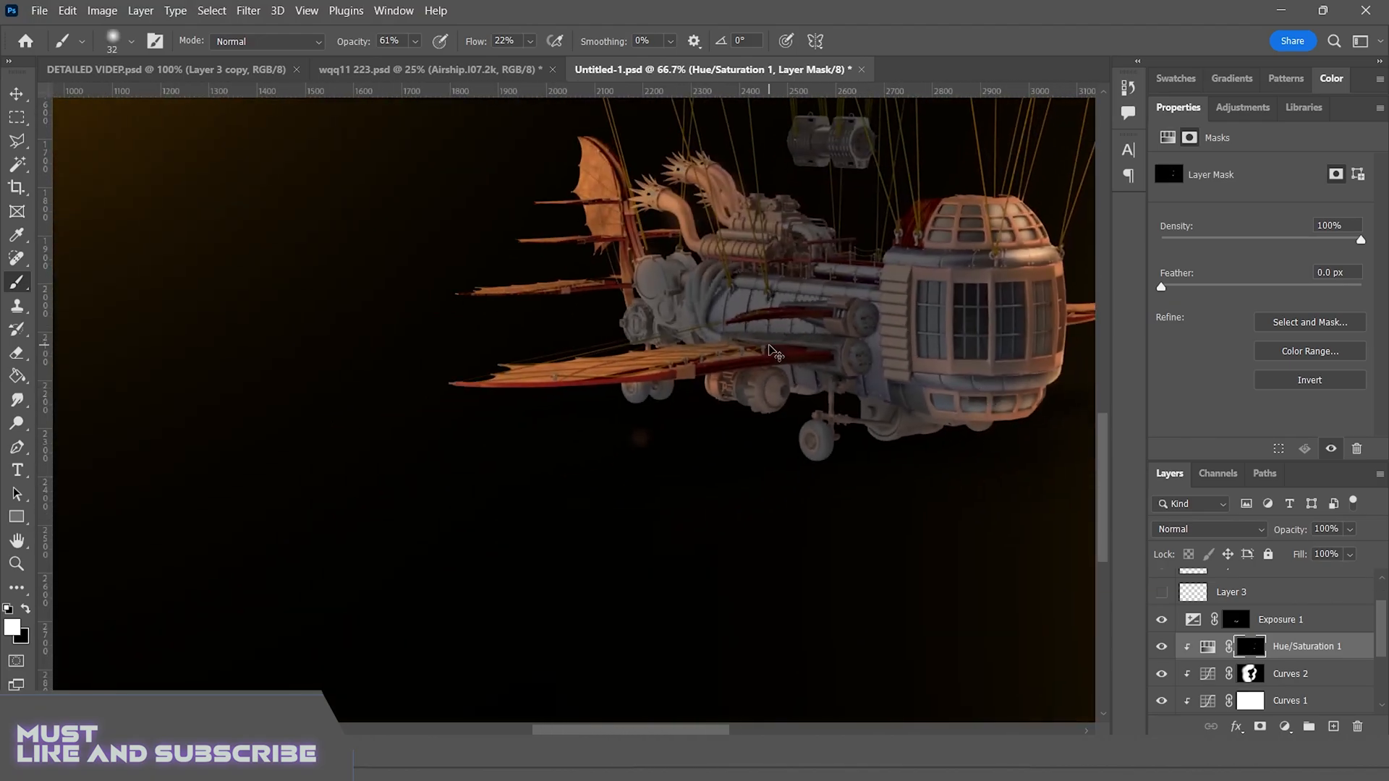
pyautogui.hotkey('ctrl', '+')
pyautogui.press('x')
pyautogui.hotkey('ctrl', '+')
pyautogui.hotkey('ctrl', '+')
pyautogui.moveTo(998, 326); pyautogui.dragTo(521, 470)
pyautogui.press('x')
pyautogui.moveTo(509, 483)
pyautogui.mouseDown()
pyautogui.moveTo(533, 434)
pyautogui.moveTo(481, 520)
pyautogui.mouseUp()
pyautogui.hotkey('ctrl', 'z')
pyautogui.moveTo(568, 469); pyautogui.dragTo(552, 469)
pyautogui.moveTo(542, 421); pyautogui.dragTo(501, 495)
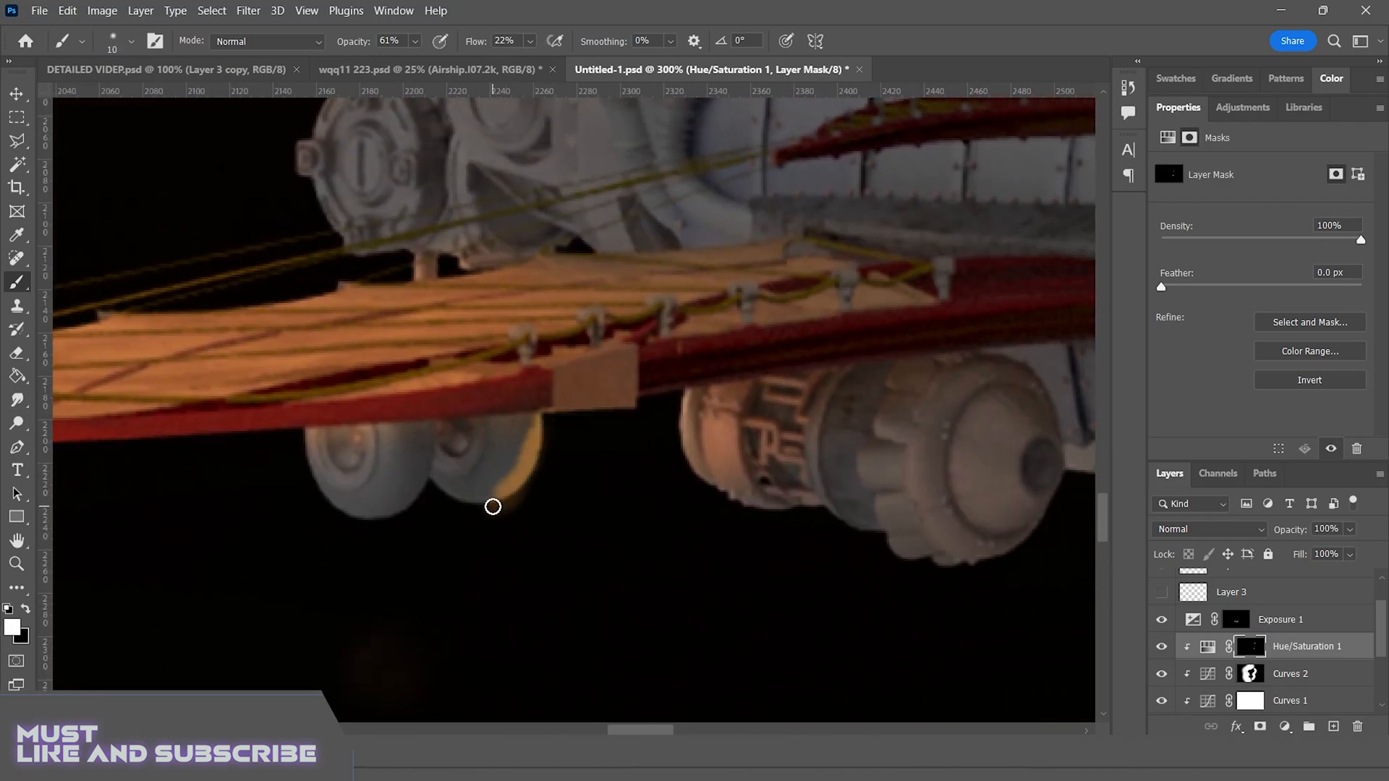
# Erase around the landing wheel on the Airship.I07.2k copy layer with a 45 px eraser at 18% opacity
pyautogui.moveTo(1089, 539)
pyautogui.mouseDown()
pyautogui.moveTo(400, 463)
pyautogui.moveTo(301, 267)
pyautogui.mouseUp()
pyautogui.press('e')
pyautogui.moveTo(1381, 628); pyautogui.dragTo(1387, 672)
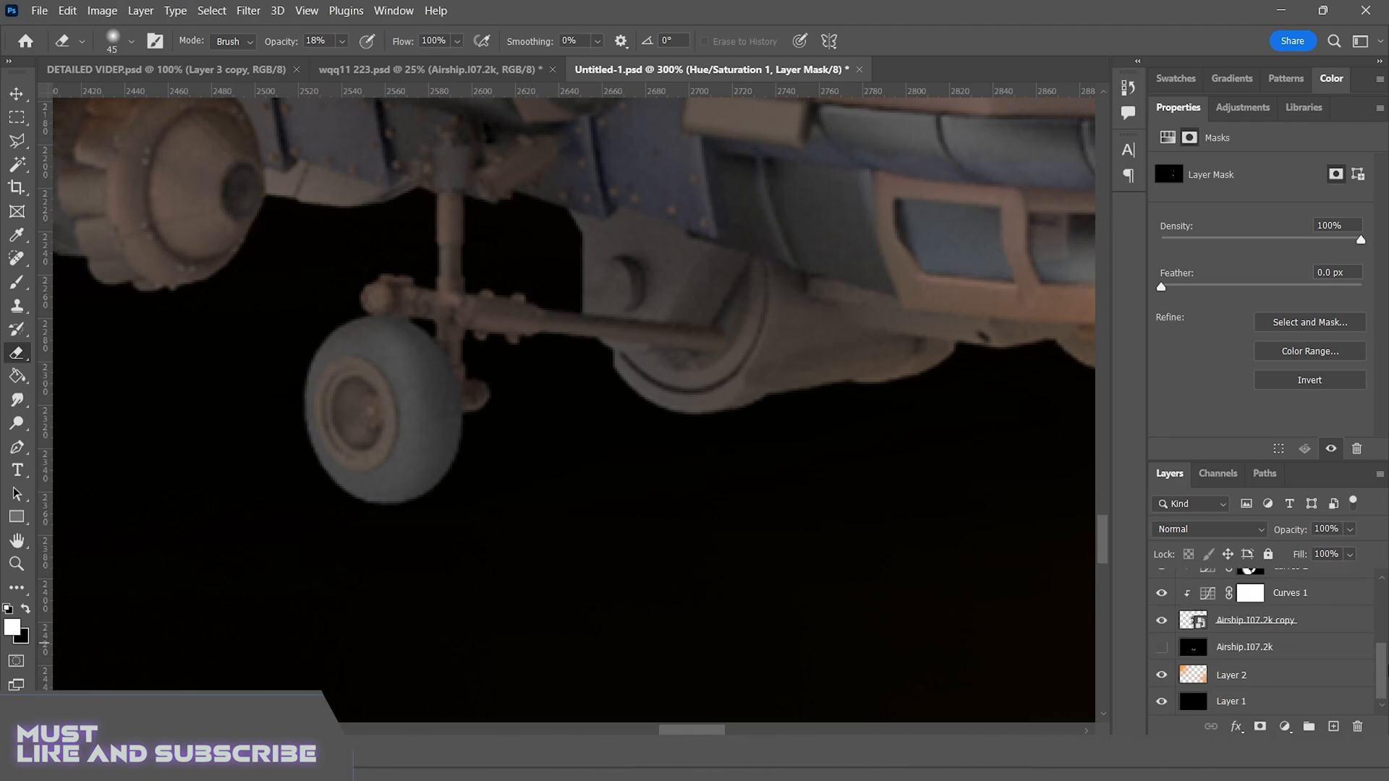
pyautogui.click(1274, 620)
pyautogui.click(512, 543)
pyautogui.click(575, 342)
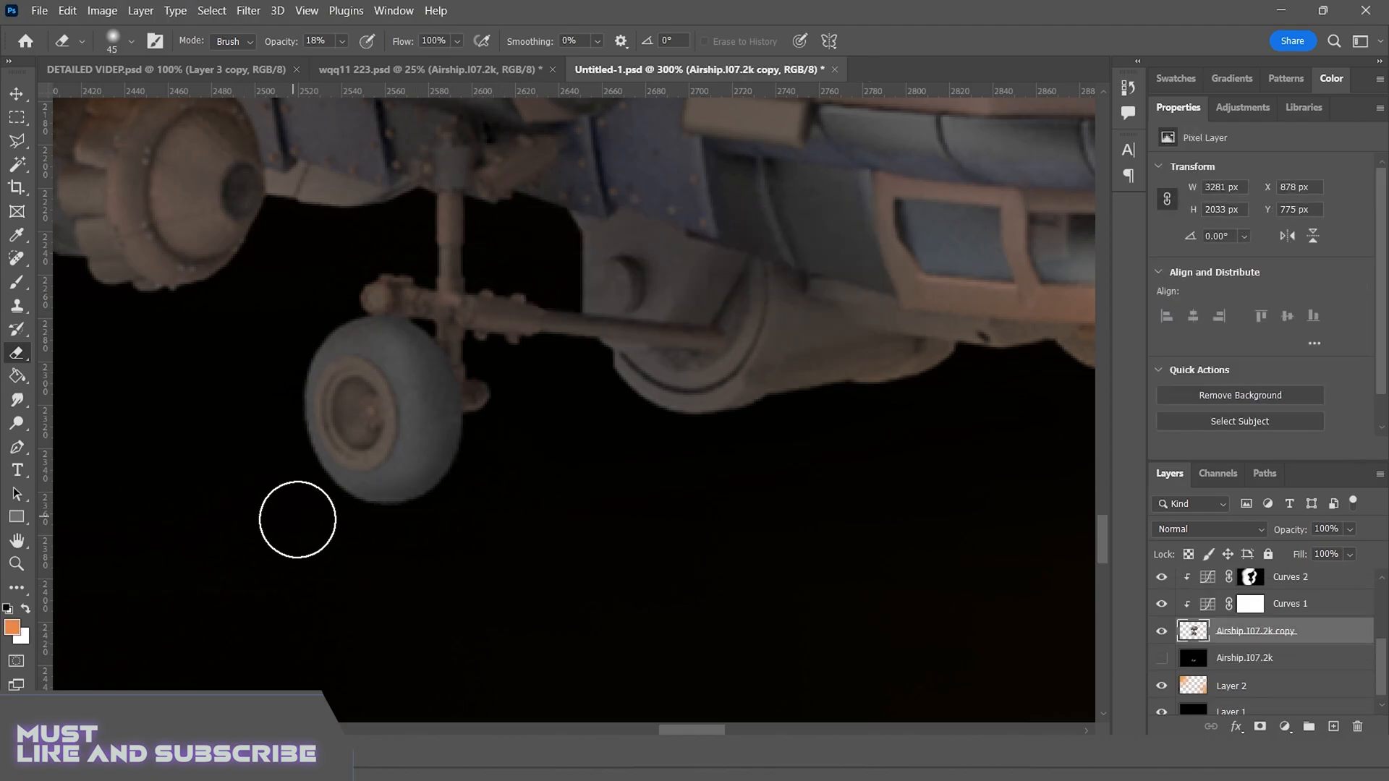
pyautogui.scroll(3, 1273, 637)
# Try a brush stroke along the landing wheel's edge on the Hue/Saturation 1 mask, and undo it
pyautogui.click(1251, 647)
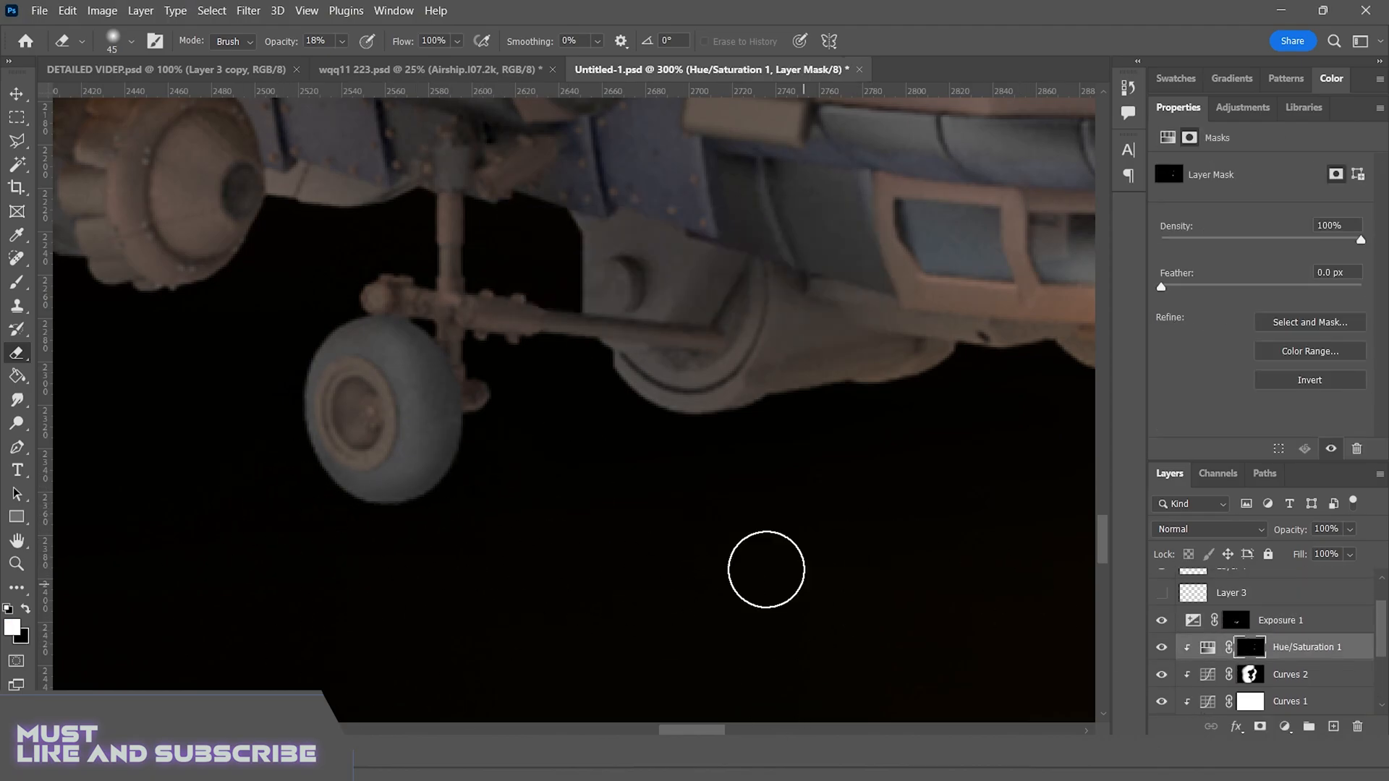
pyautogui.press('b')
pyautogui.moveTo(468, 440)
pyautogui.mouseDown()
pyautogui.moveTo(450, 459)
pyautogui.moveTo(468, 552)
pyautogui.mouseUp()
pyautogui.hotkey('ctrl', 'z')
pyautogui.hotkey('ctrl', 'z')
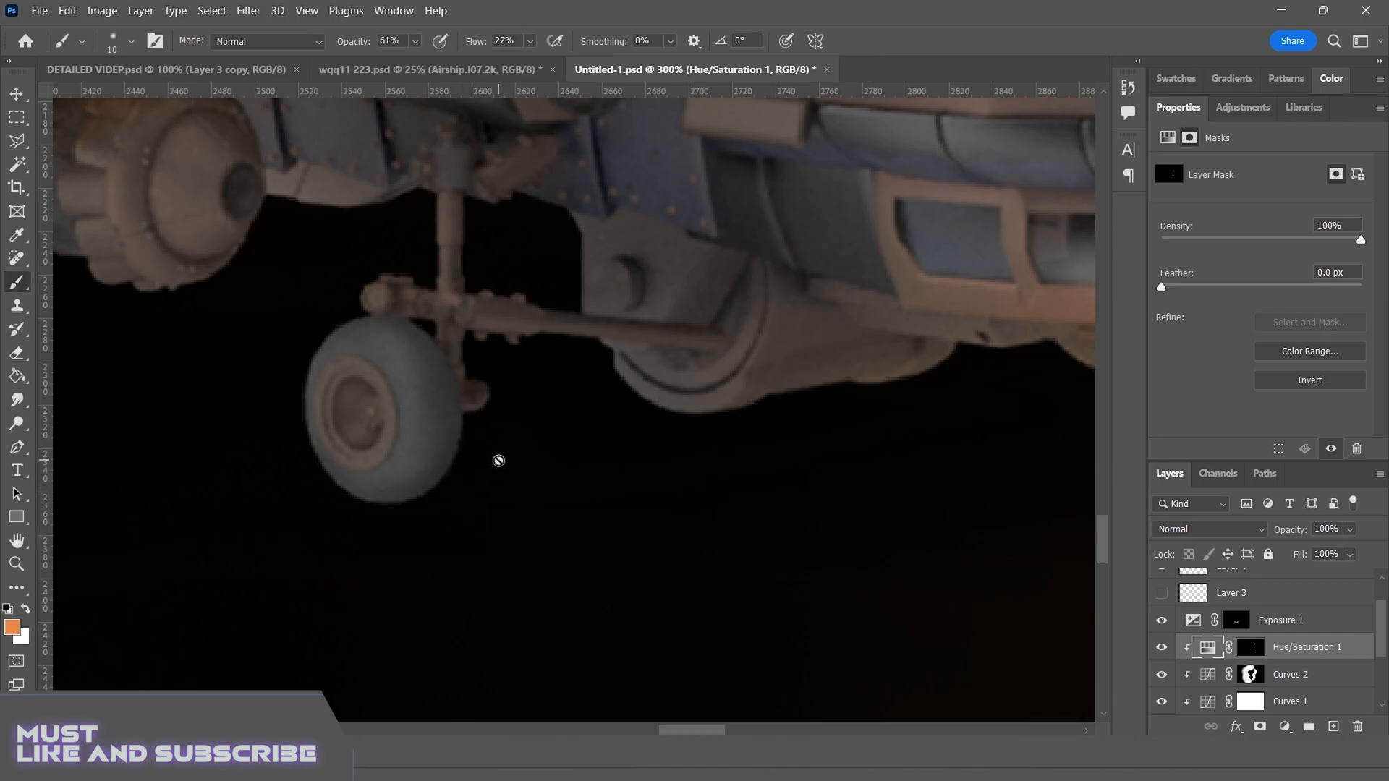
# Paint a glowing rim down the landing gear strut and the adjoining hull edge on the Hue/Saturation 1 layer mask
pyautogui.hotkey('ctrl', '-')
pyautogui.hotkey('ctrl', '-')
pyautogui.hotkey('ctrl', '-')
pyautogui.hotkey('ctrl', '-')
pyautogui.hotkey('ctrl', '-')
pyautogui.hotkey('ctrl', '+')
pyautogui.hotkey('ctrl', '+')
pyautogui.hotkey('ctrl', '+')
pyautogui.hotkey('ctrl', '+')
pyautogui.hotkey('ctrl', '+')
pyautogui.moveTo(460, 400); pyautogui.dragTo(551, 577)
pyautogui.click(553, 382)
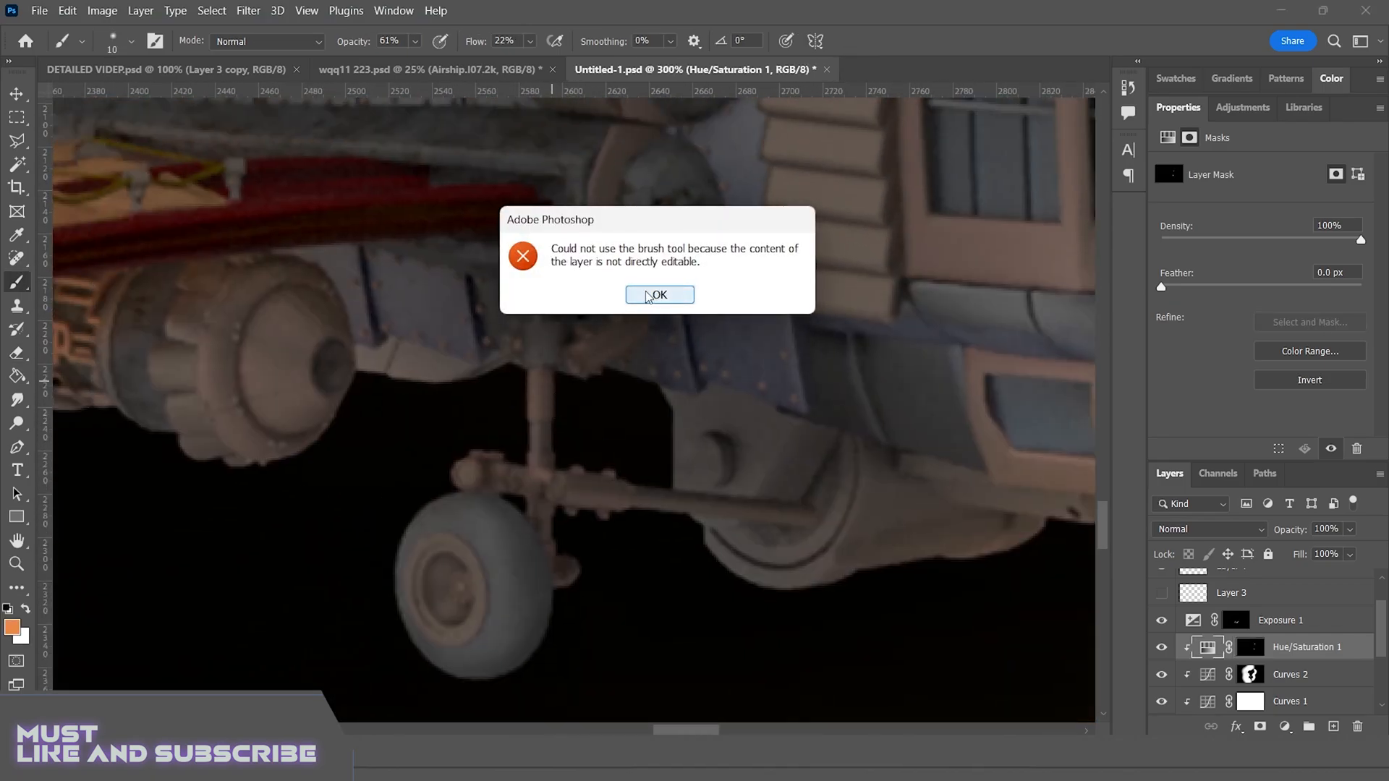
pyautogui.click(658, 294)
pyautogui.hotkey('ctrl', '\\')
pyautogui.moveTo(552, 378); pyautogui.dragTo(560, 449)
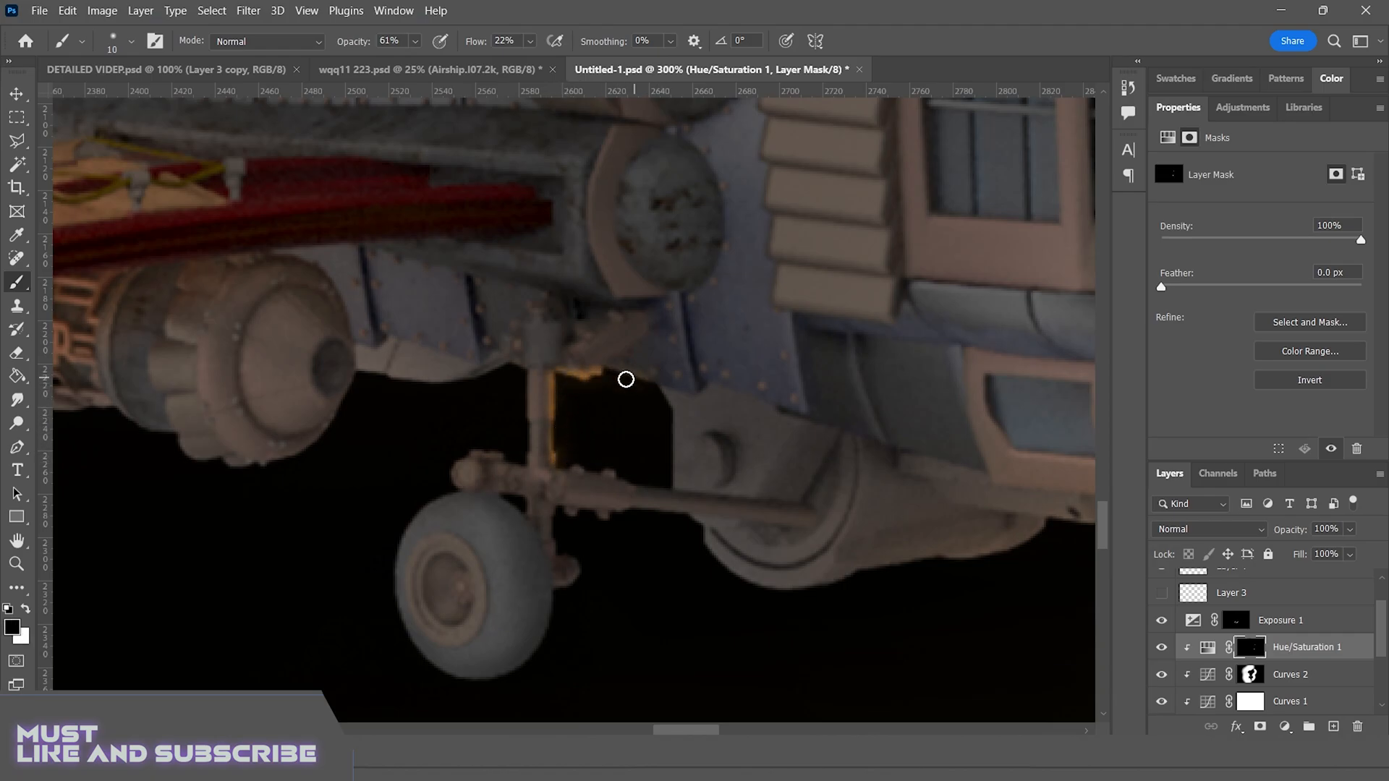
# Paint a glowing rim around the lower edge of the round engine pod behind the landing wheel on the same mask
pyautogui.moveTo(376, 393)
pyautogui.mouseDown()
pyautogui.moveTo(482, 405)
pyautogui.moveTo(459, 397)
pyautogui.moveTo(373, 473)
pyautogui.mouseUp()
pyautogui.press('x')
pyautogui.press('x')
pyautogui.moveTo(457, 422); pyautogui.dragTo(433, 459)
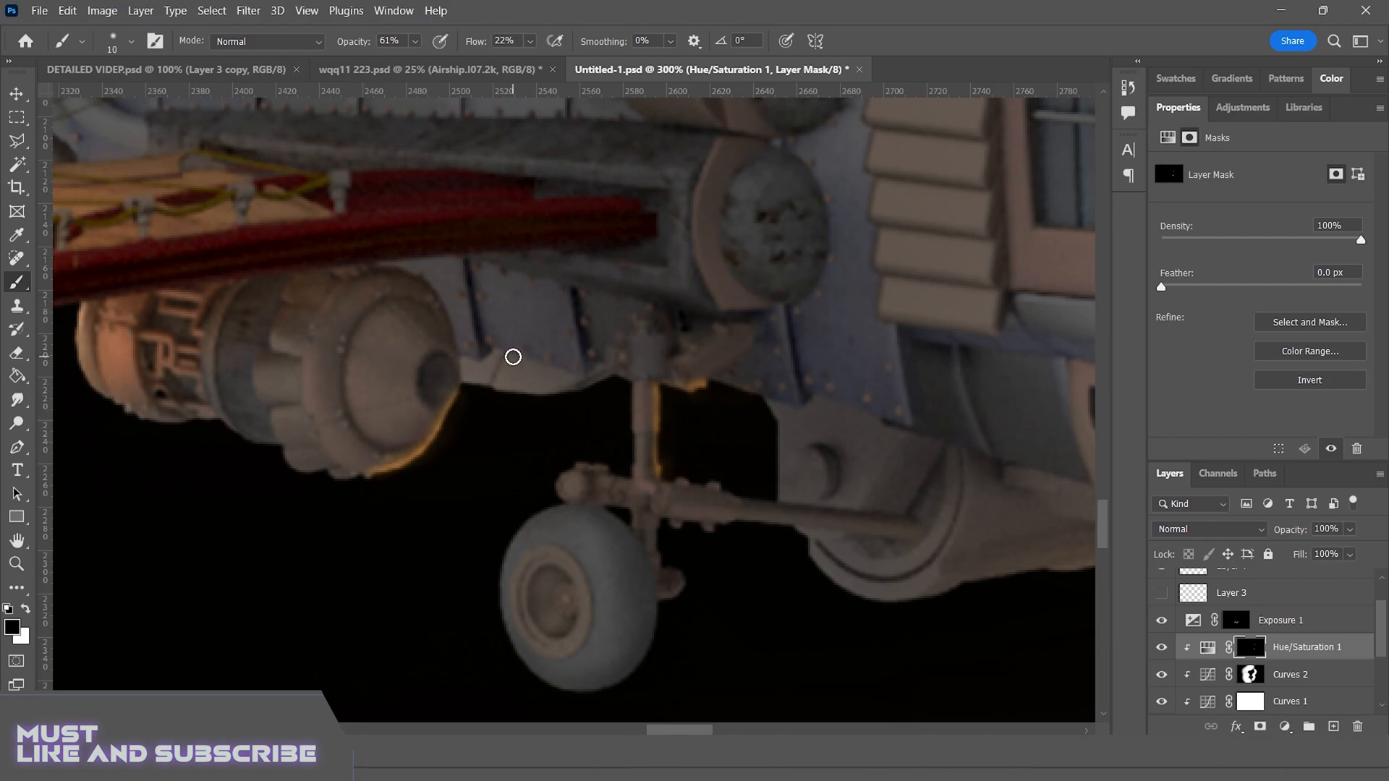
# Paint a thin warm rim around the front end of the cylindrical tank hanging directly beneath the balloon
pyautogui.moveTo(505, 462); pyautogui.dragTo(326, 444)
pyautogui.moveTo(318, 217); pyautogui.dragTo(329, 499)
pyautogui.moveTo(376, 217); pyautogui.dragTo(404, 505)
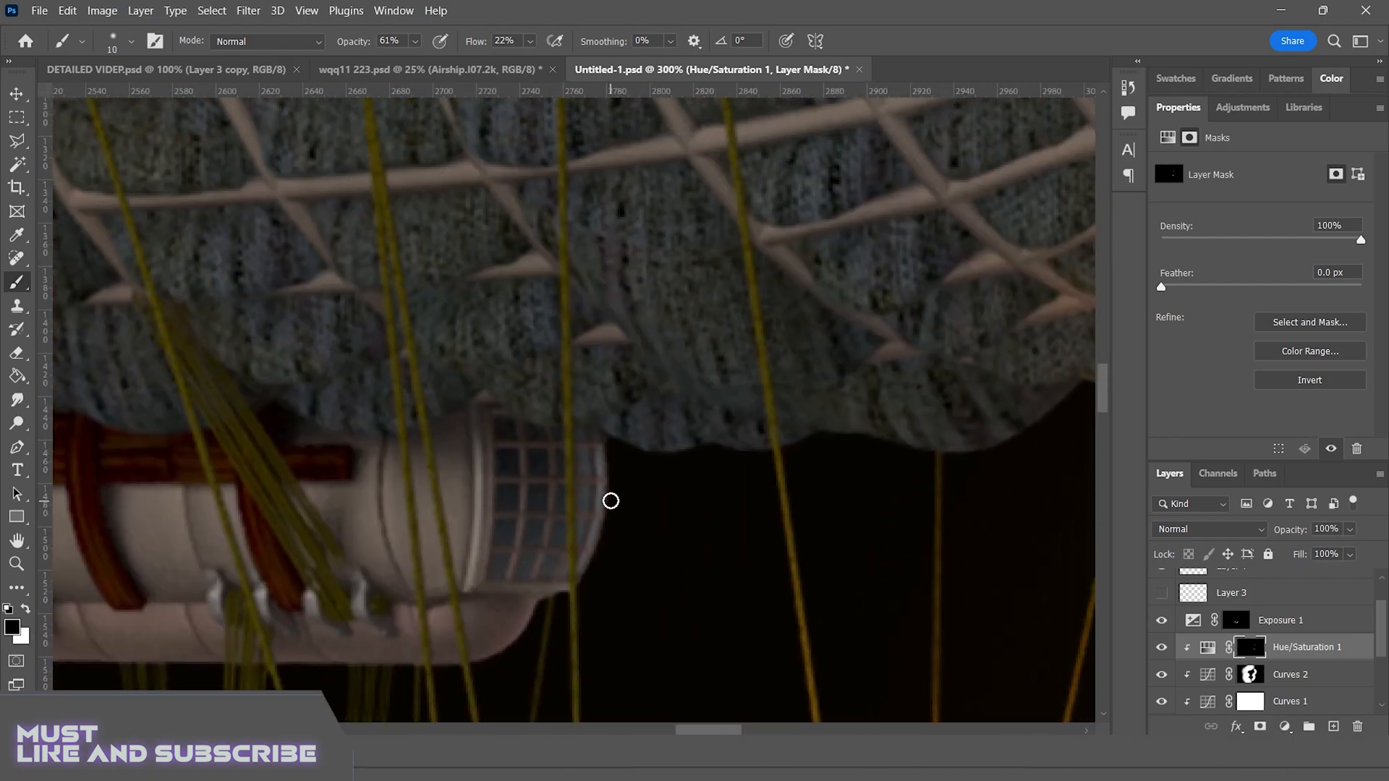
pyautogui.press('x')
pyautogui.moveTo(606, 447); pyautogui.dragTo(590, 572)
pyautogui.press('x')
pyautogui.moveTo(490, 661); pyautogui.dragTo(613, 500)
# Paint a glowing rim along the front and lower edges of the grey twin-drum unit suspended between the ropes
pyautogui.press('x')
pyautogui.moveTo(689, 476)
pyautogui.mouseDown()
pyautogui.moveTo(722, 553)
pyautogui.moveTo(630, 469)
pyautogui.moveTo(665, 516)
pyautogui.mouseUp()
pyautogui.press('x')
pyautogui.press('x')
pyautogui.moveTo(659, 482); pyautogui.dragTo(663, 510)
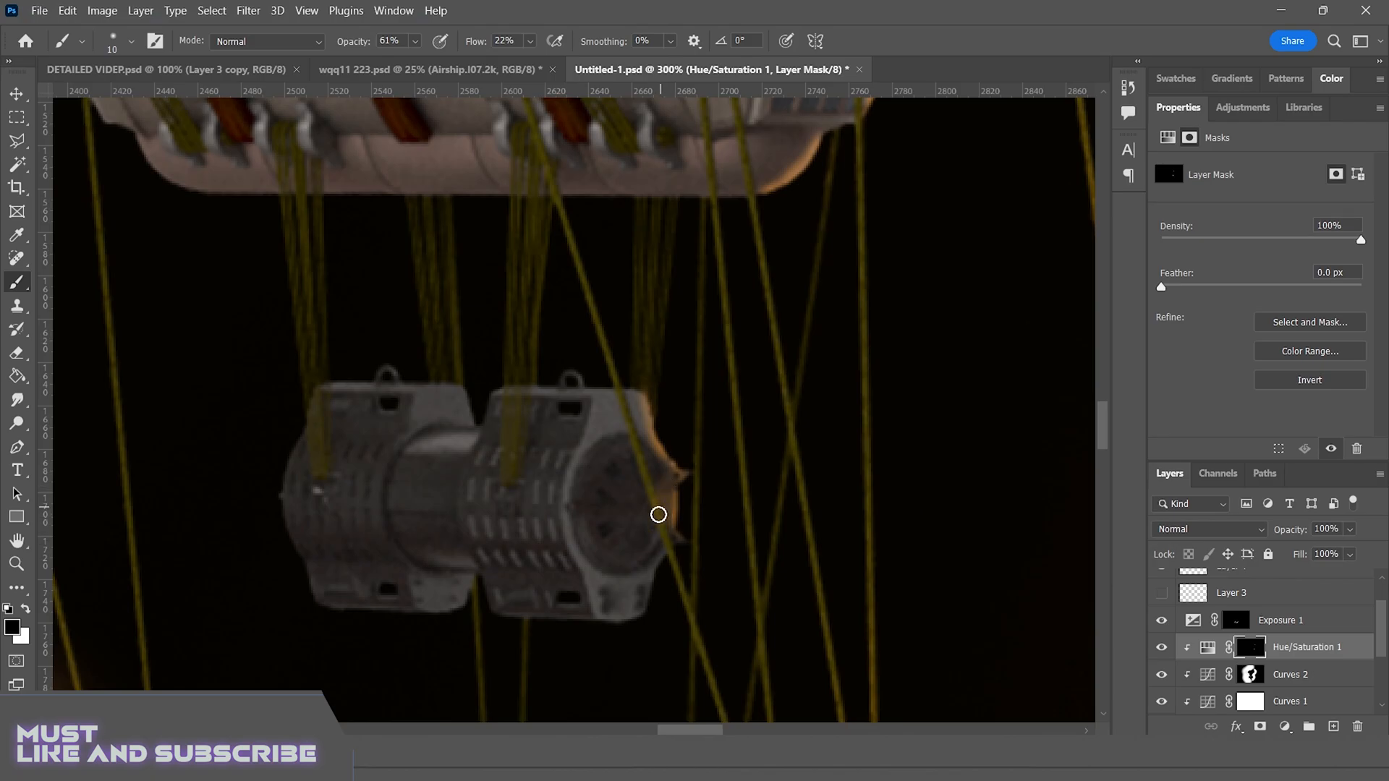
pyautogui.moveTo(647, 617); pyautogui.dragTo(620, 626)
pyautogui.moveTo(622, 625); pyautogui.dragTo(897, 471)
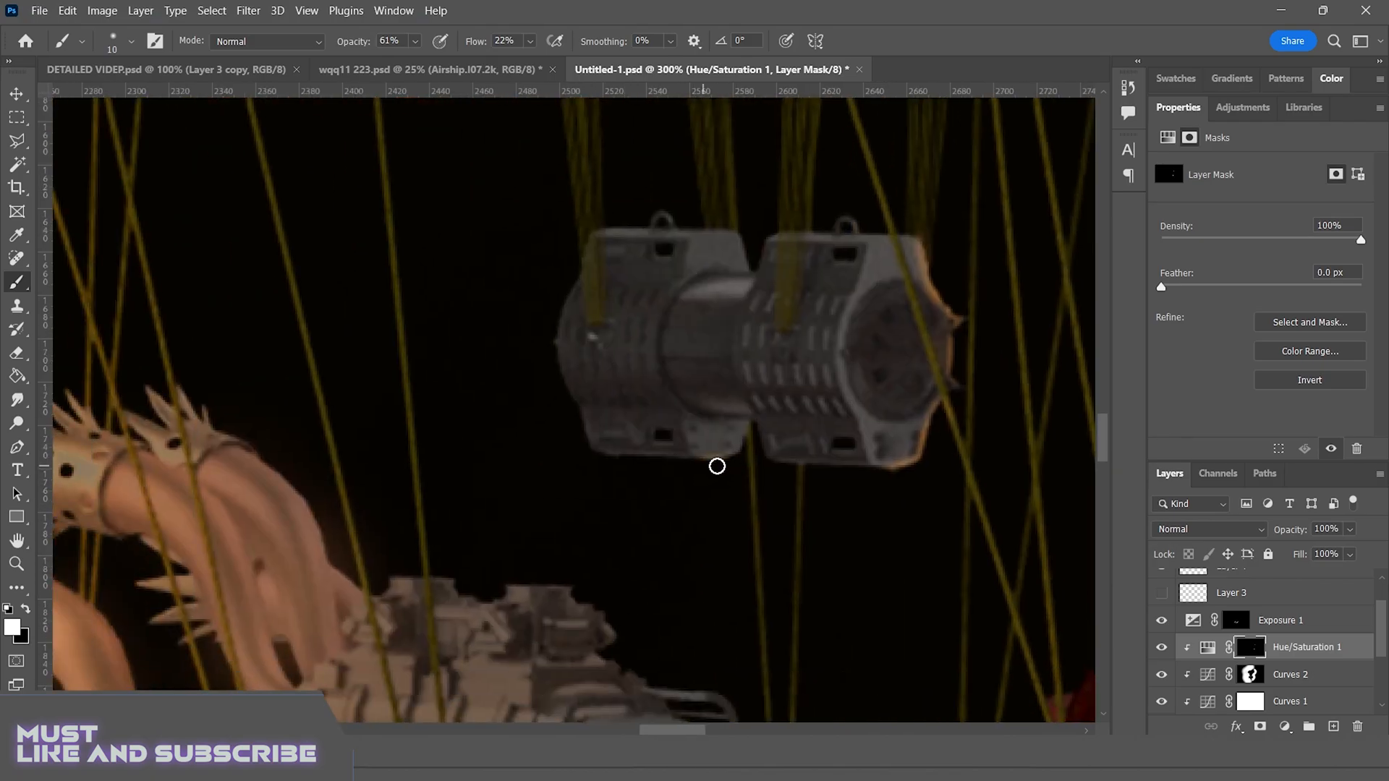
# Paint a warm highlight along the top edge of the engine block on the ship's deck
pyautogui.moveTo(632, 697); pyautogui.dragTo(490, 502)
pyautogui.moveTo(431, 389); pyautogui.dragTo(467, 409)
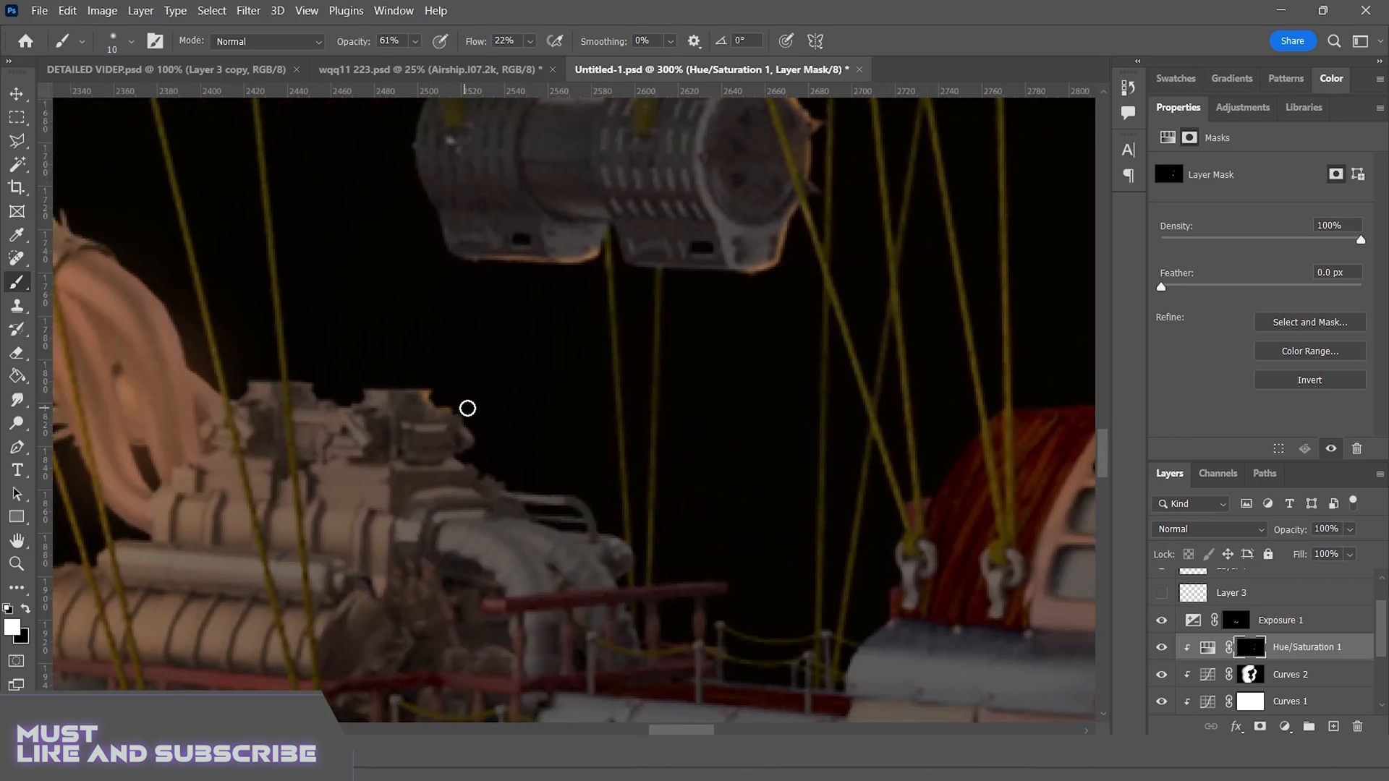
pyautogui.scroll(-10, 669, 568)
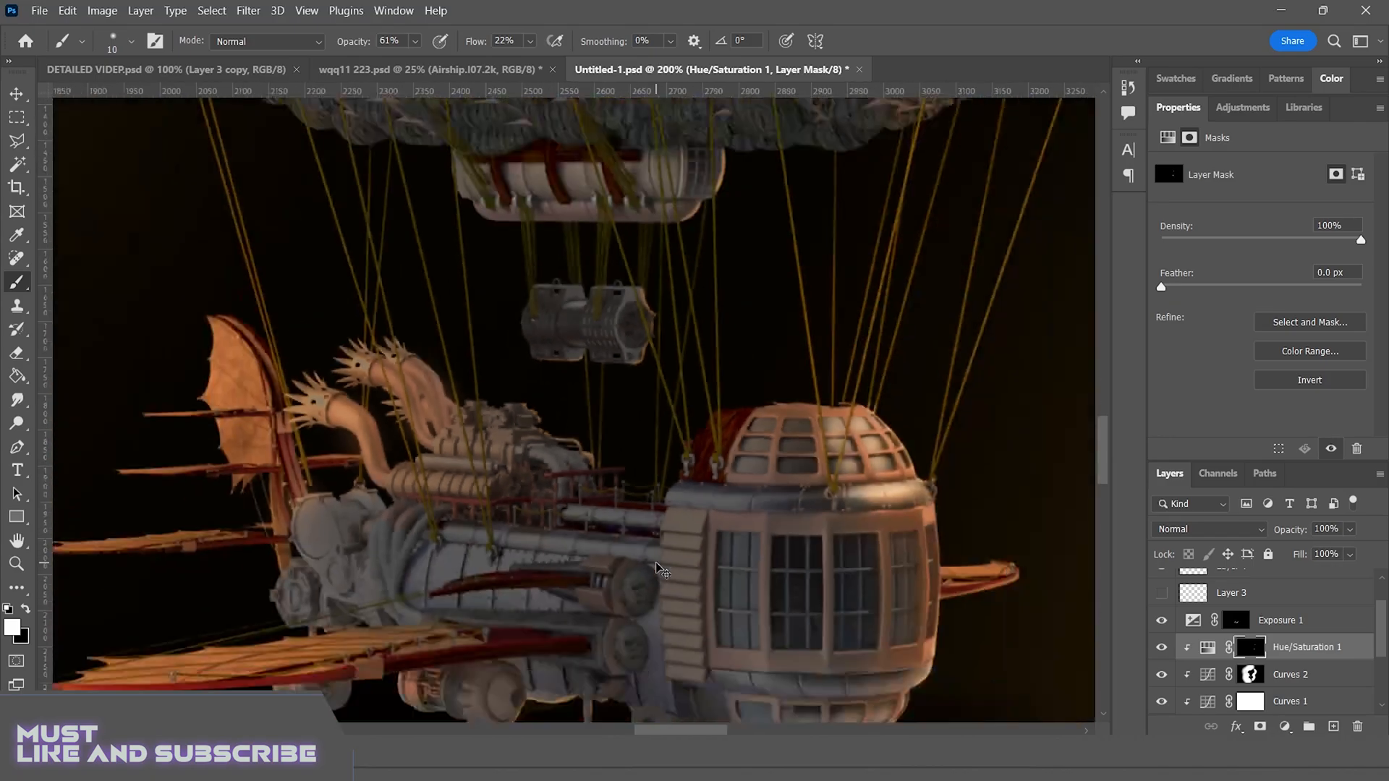
pyautogui.scroll(4, 656, 563)
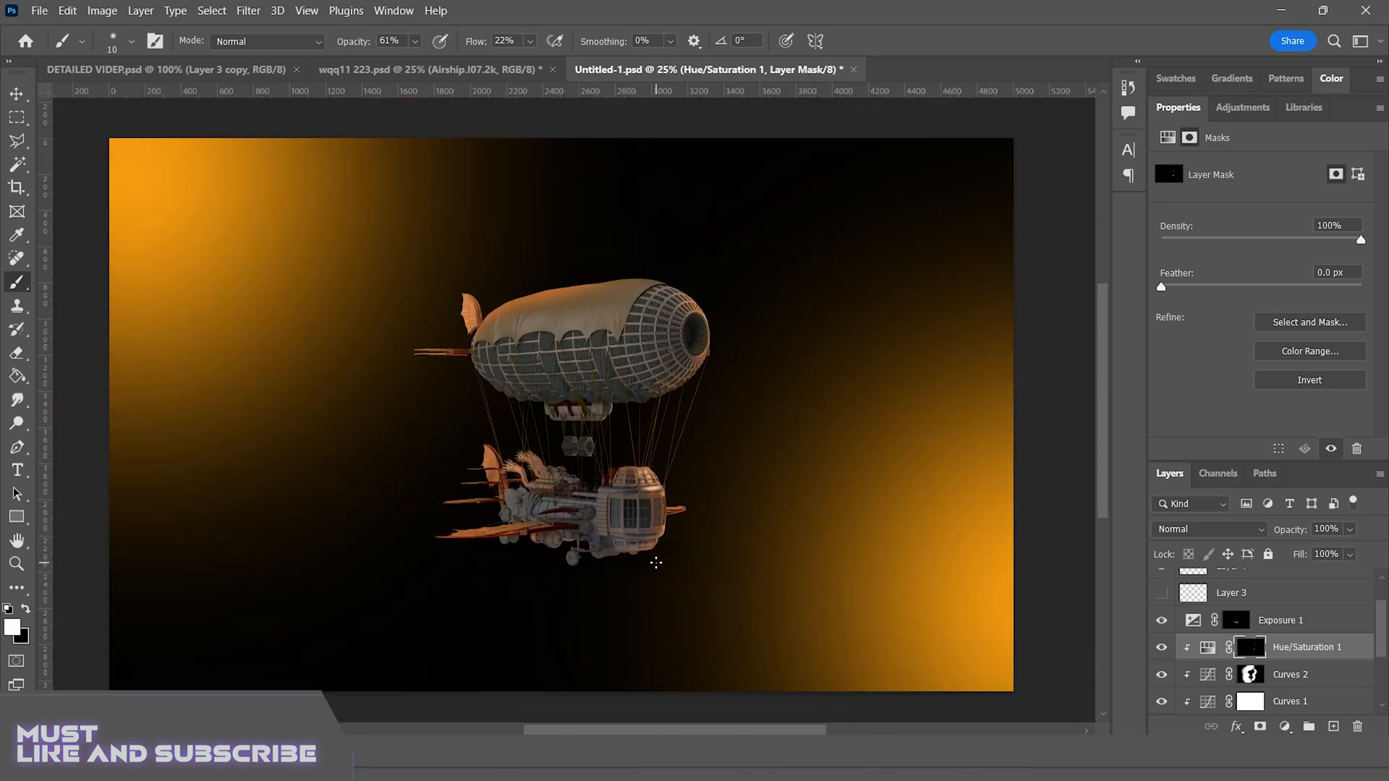
# Paint light rims along the edges of the balloon's rear fin on the Hue/Saturation 1 mask
pyautogui.scroll(5, 657, 601)
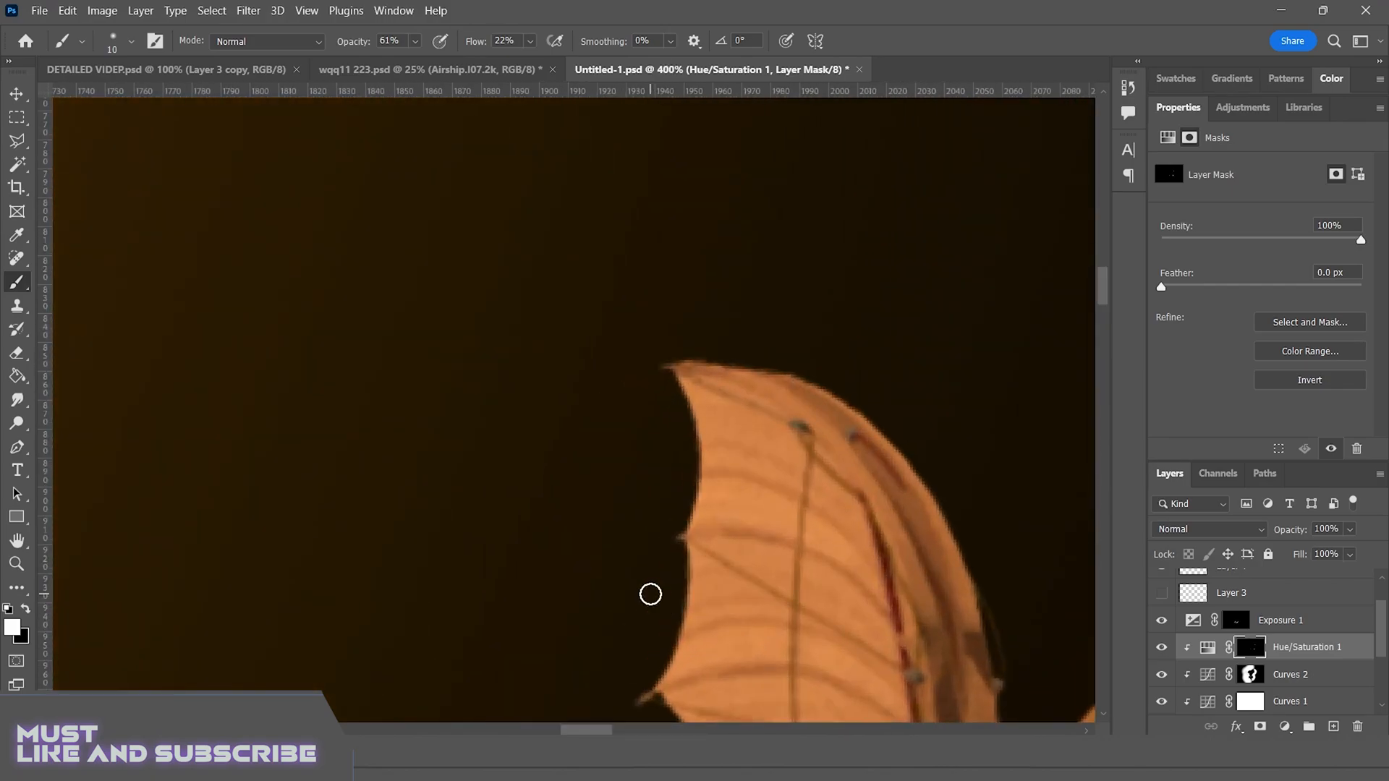
pyautogui.moveTo(683, 383)
pyautogui.mouseDown()
pyautogui.moveTo(682, 527)
pyautogui.moveTo(795, 372)
pyautogui.mouseUp()
pyautogui.moveTo(859, 414); pyautogui.dragTo(809, 382)
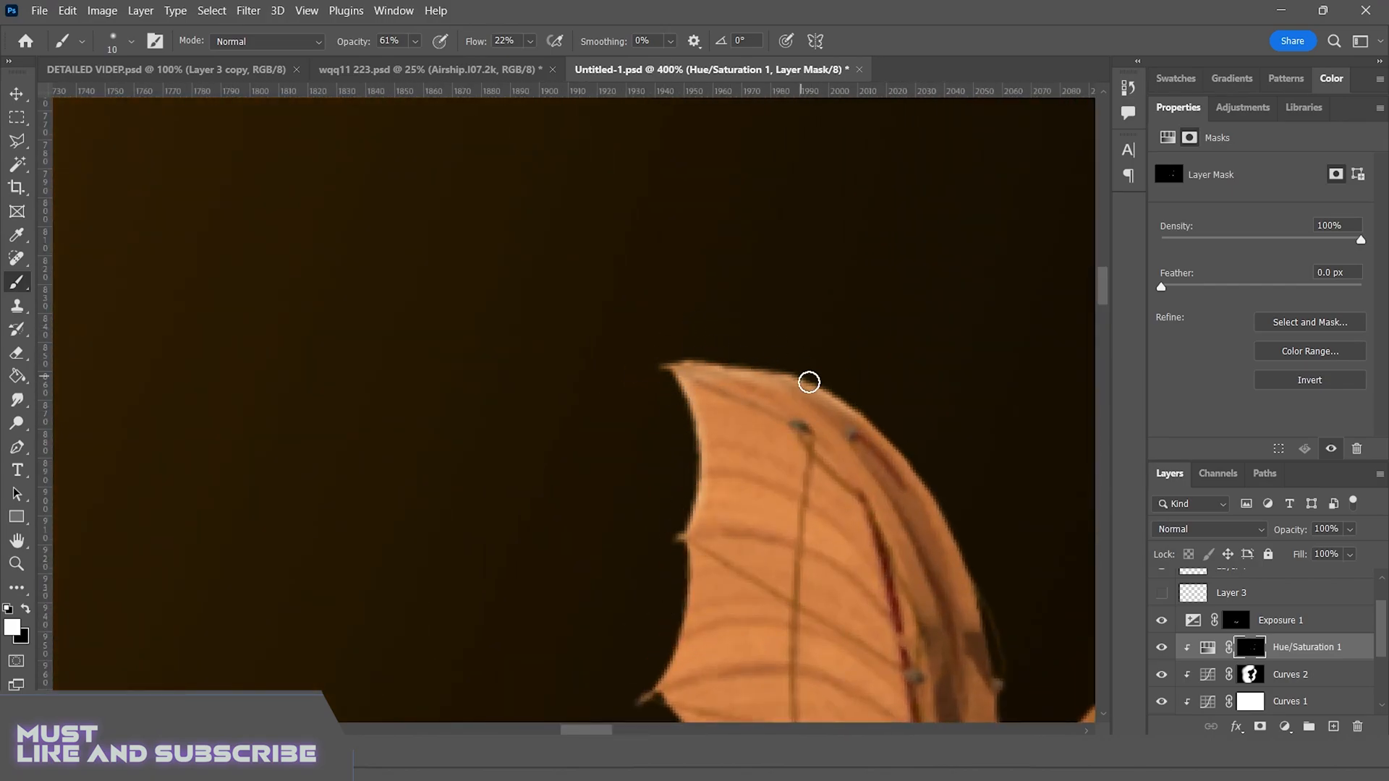
pyautogui.moveTo(681, 500); pyautogui.dragTo(640, 219)
pyautogui.moveTo(638, 269)
pyautogui.mouseDown()
pyautogui.moveTo(608, 416)
pyautogui.moveTo(664, 511)
pyautogui.mouseUp()
pyautogui.moveTo(661, 621)
pyautogui.mouseDown()
pyautogui.moveTo(636, 398)
pyautogui.moveTo(428, 194)
pyautogui.mouseUp()
pyautogui.moveTo(584, 346)
pyautogui.mouseDown()
pyautogui.moveTo(547, 502)
pyautogui.moveTo(934, 463)
pyautogui.mouseUp()
pyautogui.moveTo(166, 489); pyautogui.dragTo(500, 437)
pyautogui.moveTo(373, 437); pyautogui.dragTo(811, 419)
pyautogui.moveTo(1042, 428); pyautogui.dragTo(756, 409)
# Paint a light rim along the curved outer edge of the lower ship's tail fin
pyautogui.moveTo(1013, 653)
pyautogui.mouseDown()
pyautogui.moveTo(878, 415)
pyautogui.moveTo(781, 137)
pyautogui.mouseUp()
pyautogui.moveTo(933, 673); pyautogui.dragTo(785, 138)
pyautogui.moveTo(933, 687); pyautogui.dragTo(811, 216)
pyautogui.moveTo(698, 314)
pyautogui.mouseDown()
pyautogui.moveTo(793, 335)
pyautogui.moveTo(899, 433)
pyautogui.mouseUp()
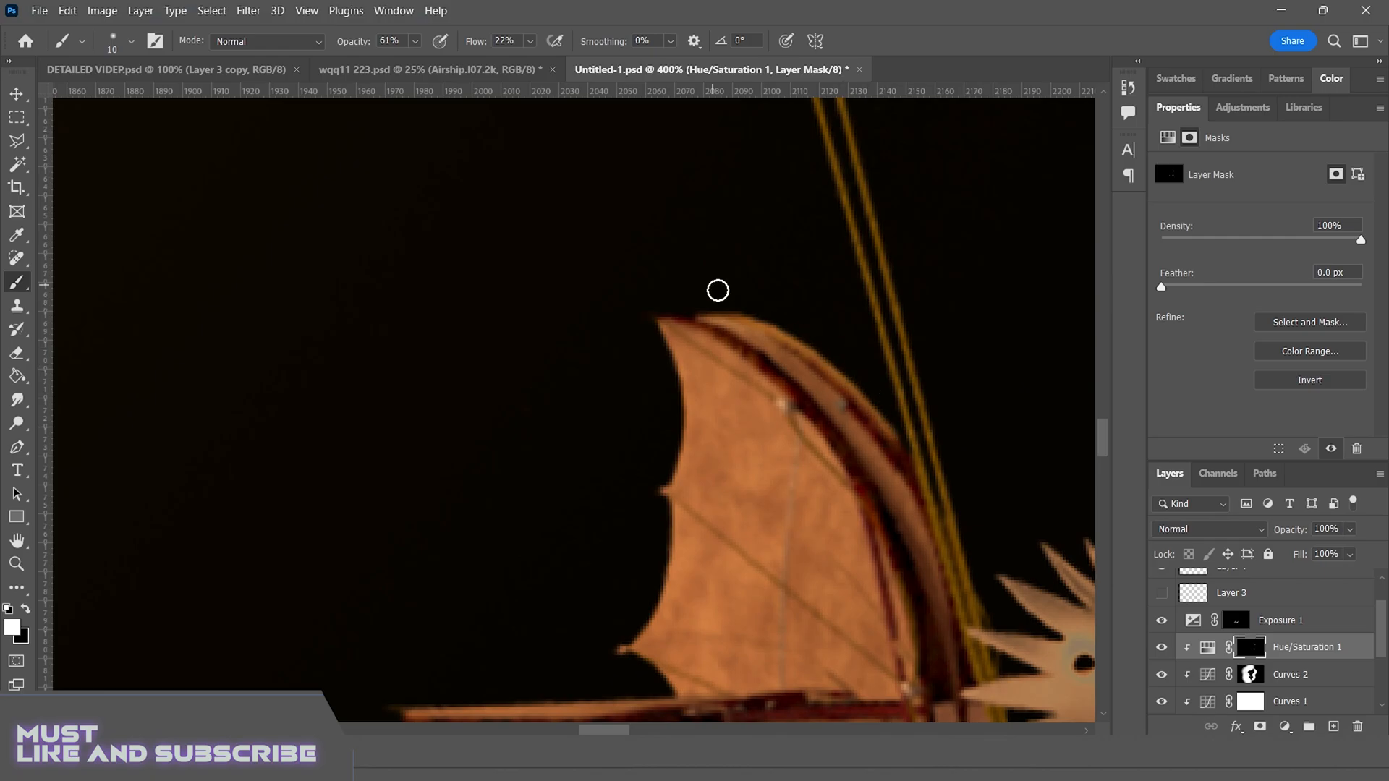
# Brighten the upper edges of the two thin horizontal blades crossing the lower ship's tail fin
pyautogui.moveTo(553, 673); pyautogui.dragTo(696, 253)
pyautogui.moveTo(554, 280); pyautogui.dragTo(806, 280)
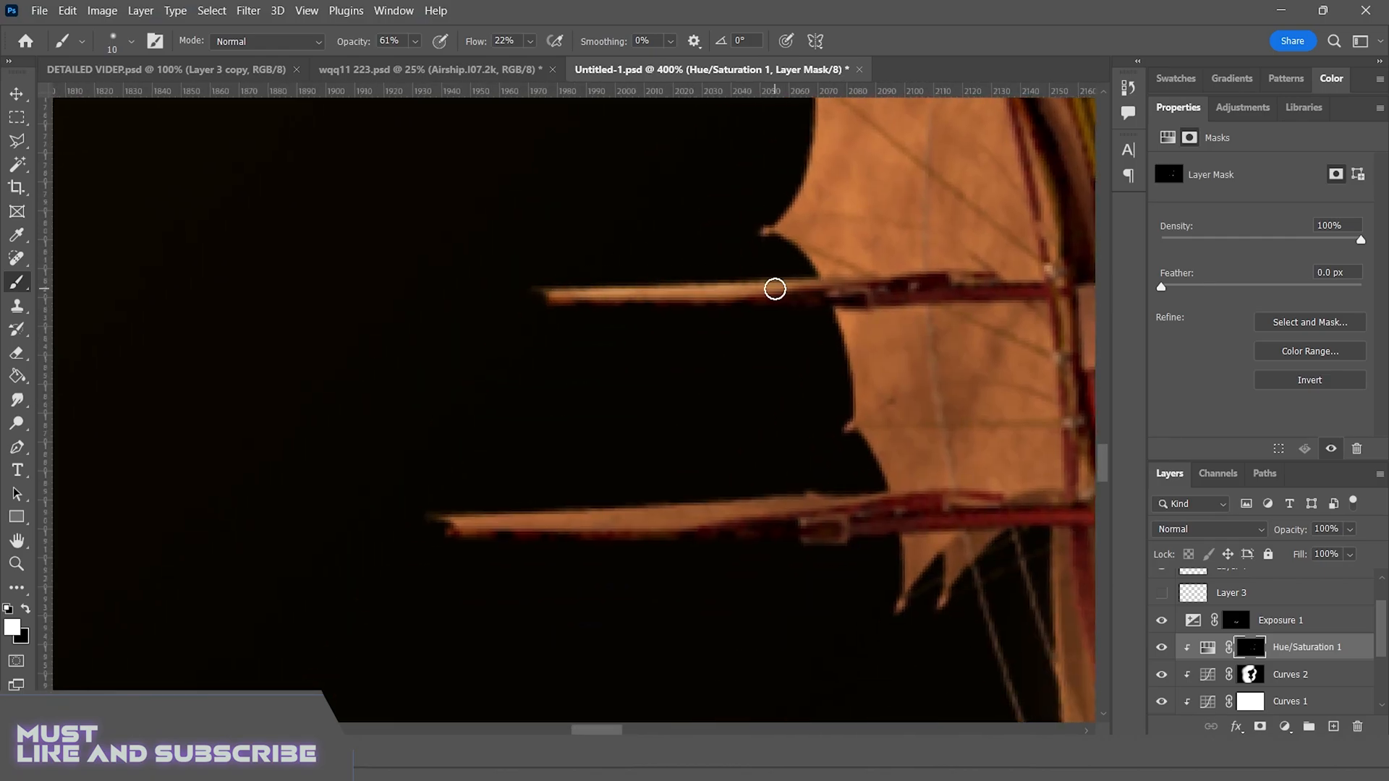
pyautogui.moveTo(450, 511); pyautogui.dragTo(877, 498)
pyautogui.moveTo(638, 507); pyautogui.dragTo(764, 500)
pyautogui.moveTo(443, 518); pyautogui.dragTo(857, 497)
# Paint a warm rim on the outer edge of the round gear housing behind the lower wing, and soften it with black
pyautogui.moveTo(787, 450); pyautogui.dragTo(787, 185)
pyautogui.moveTo(198, 540)
pyautogui.mouseDown()
pyautogui.moveTo(719, 519)
pyautogui.moveTo(123, 573)
pyautogui.mouseUp()
pyautogui.moveTo(904, 579); pyautogui.dragTo(401, 229)
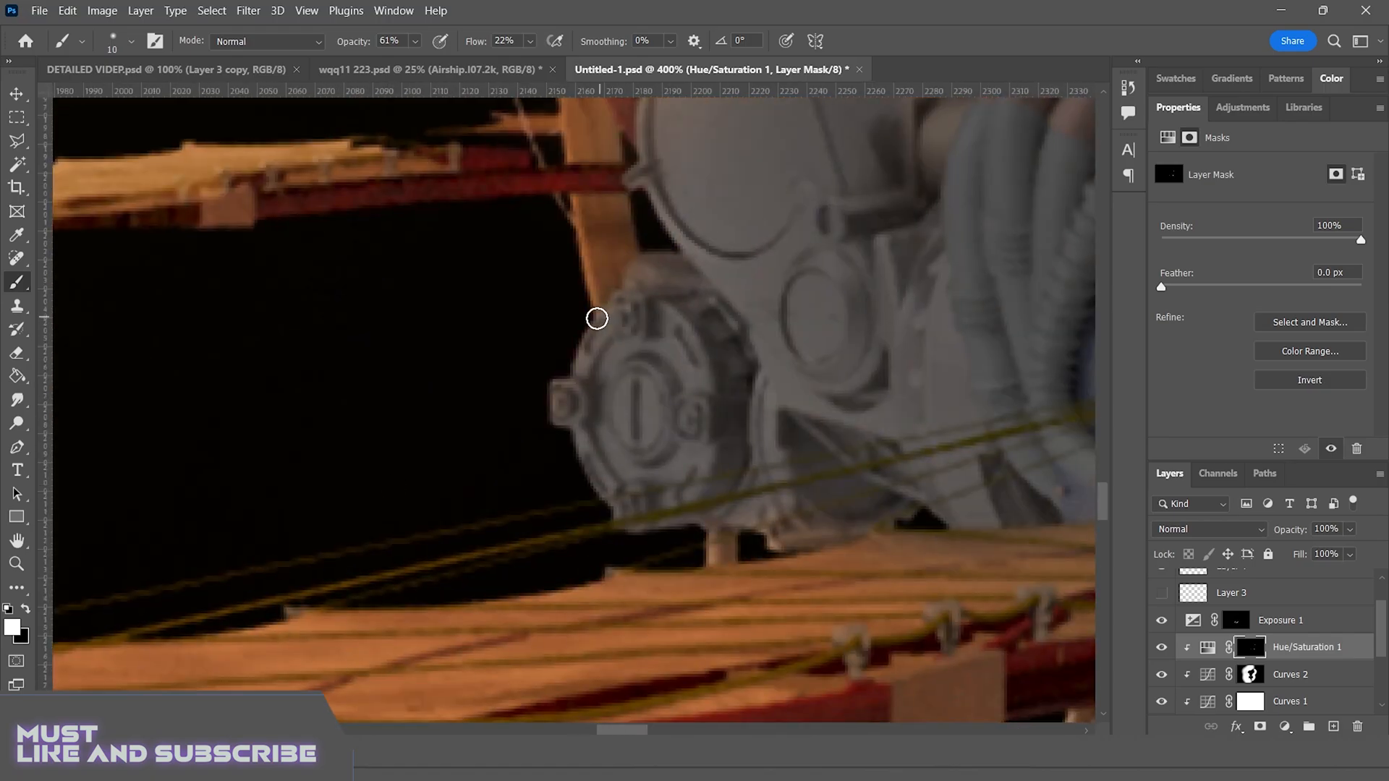
pyautogui.moveTo(599, 316)
pyautogui.mouseDown()
pyautogui.moveTo(583, 484)
pyautogui.moveTo(595, 510)
pyautogui.mouseUp()
pyautogui.press('x')
pyautogui.moveTo(595, 385); pyautogui.dragTo(568, 405)
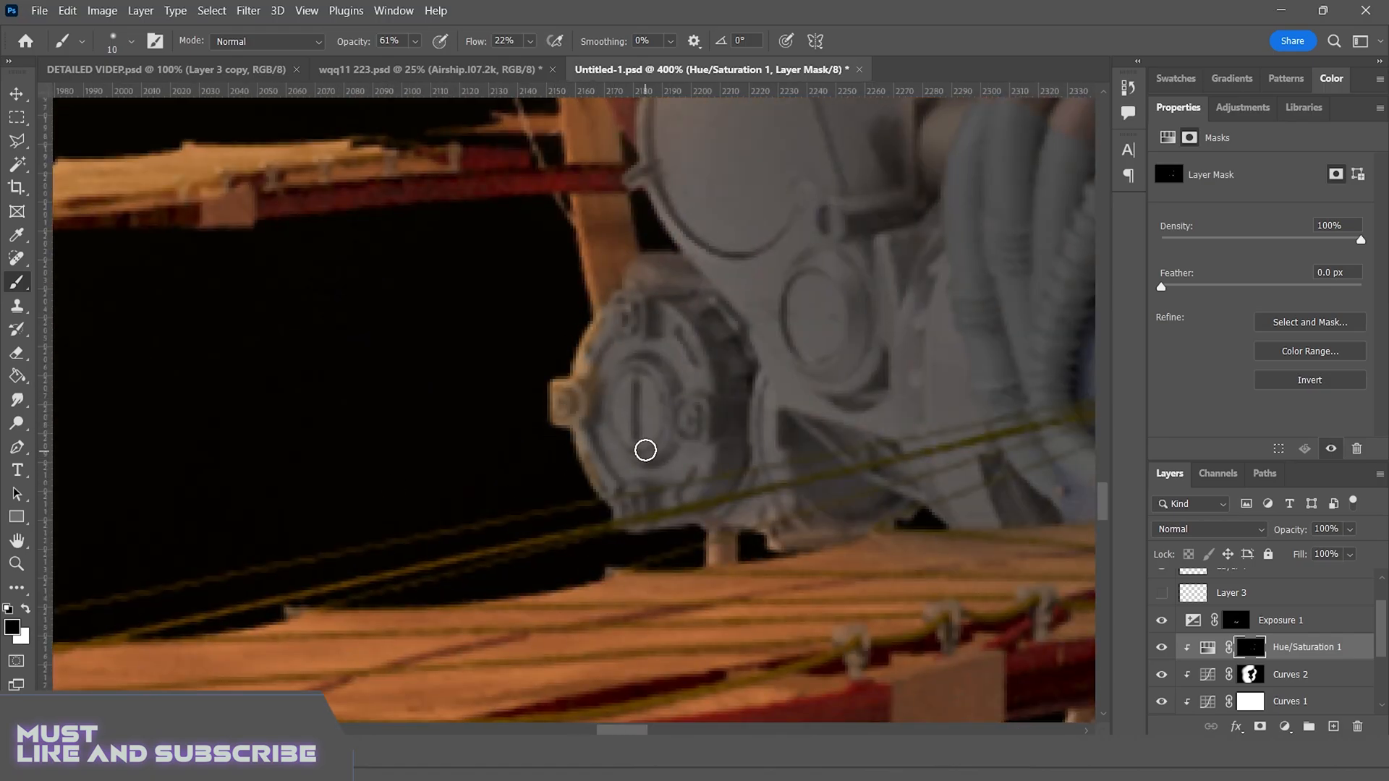
# Paint highlights on the spiked exhaust collars and along the upper edges of their curved pipes
pyautogui.press('x')
pyautogui.moveTo(752, 167); pyautogui.dragTo(509, 593)
pyautogui.moveTo(522, 389); pyautogui.dragTo(606, 380)
pyautogui.moveTo(669, 188); pyautogui.dragTo(607, 482)
pyautogui.moveTo(617, 338); pyautogui.dragTo(575, 492)
pyautogui.moveTo(521, 254); pyautogui.dragTo(564, 290)
pyautogui.moveTo(486, 284); pyautogui.dragTo(665, 334)
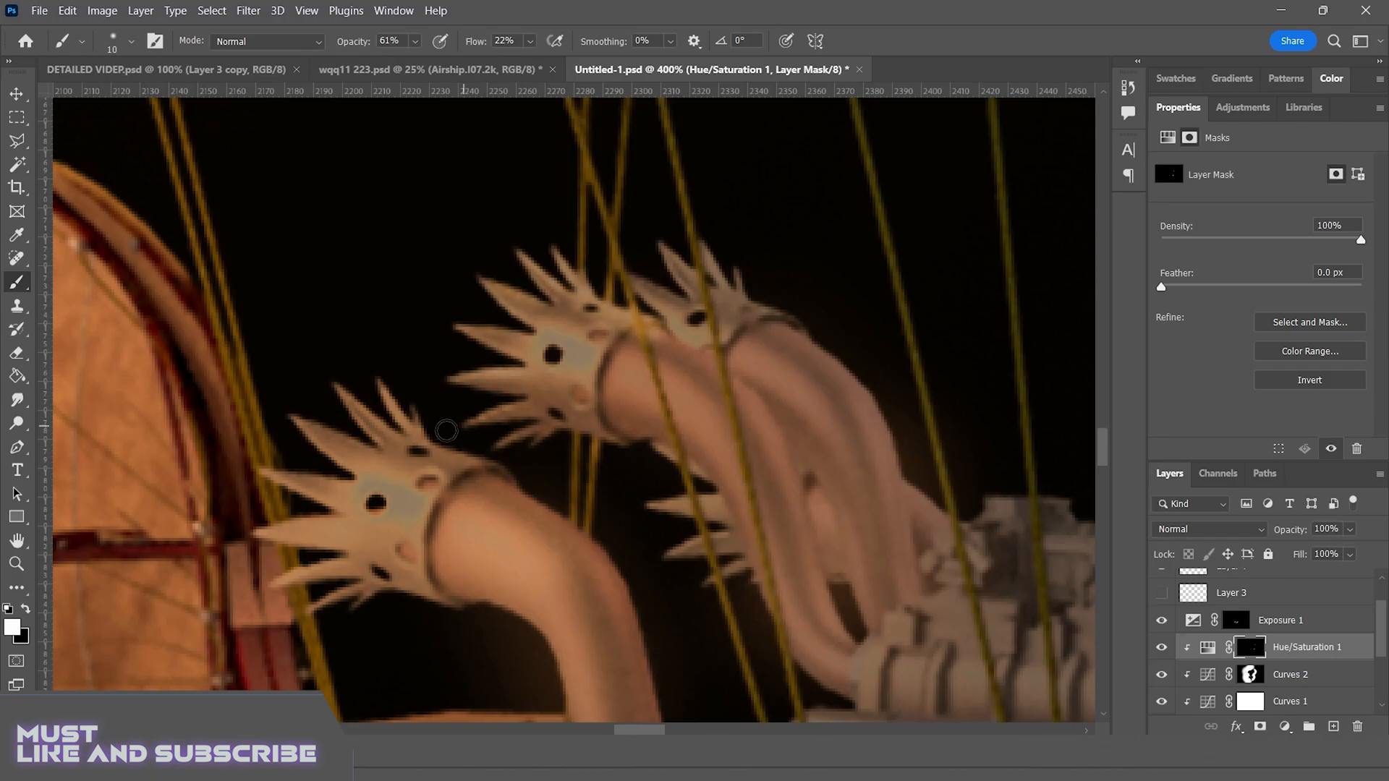
pyautogui.moveTo(435, 443); pyautogui.dragTo(604, 552)
pyautogui.moveTo(703, 249)
pyautogui.mouseDown()
pyautogui.moveTo(902, 440)
pyautogui.moveTo(961, 561)
pyautogui.mouseUp()
# Add a clipped layer above Hue/Saturation 1 and set the foreground colour to light blue (H 205, S 69, B 92)
pyautogui.hotkey('ctrl', '-')
pyautogui.hotkey('ctrl', '-')
pyautogui.hotkey('ctrl', '-')
pyautogui.hotkey('ctrl', '-')
pyautogui.hotkey('ctrl', '-')
pyautogui.hotkey('ctrl', '-')
pyautogui.hotkey('ctrl', '-')
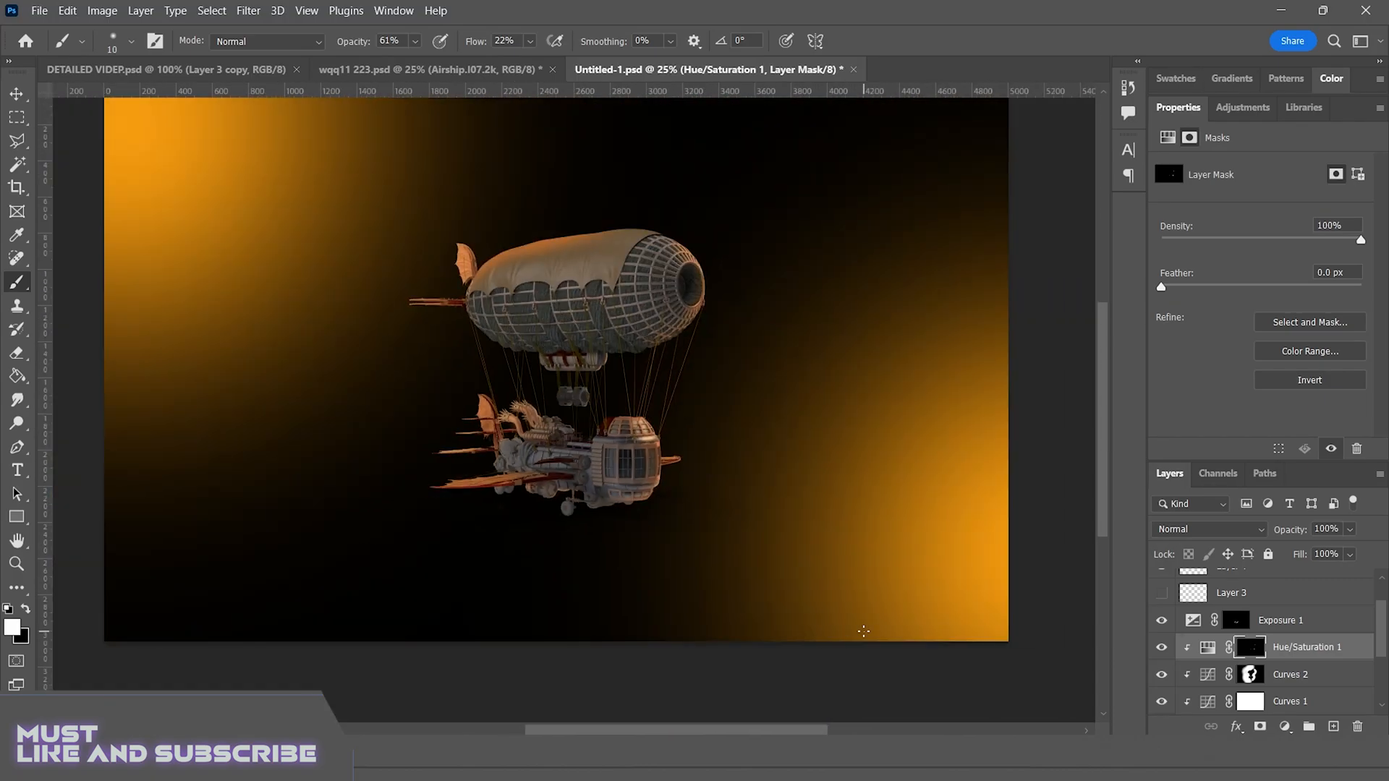
pyautogui.scroll(2, 863, 630)
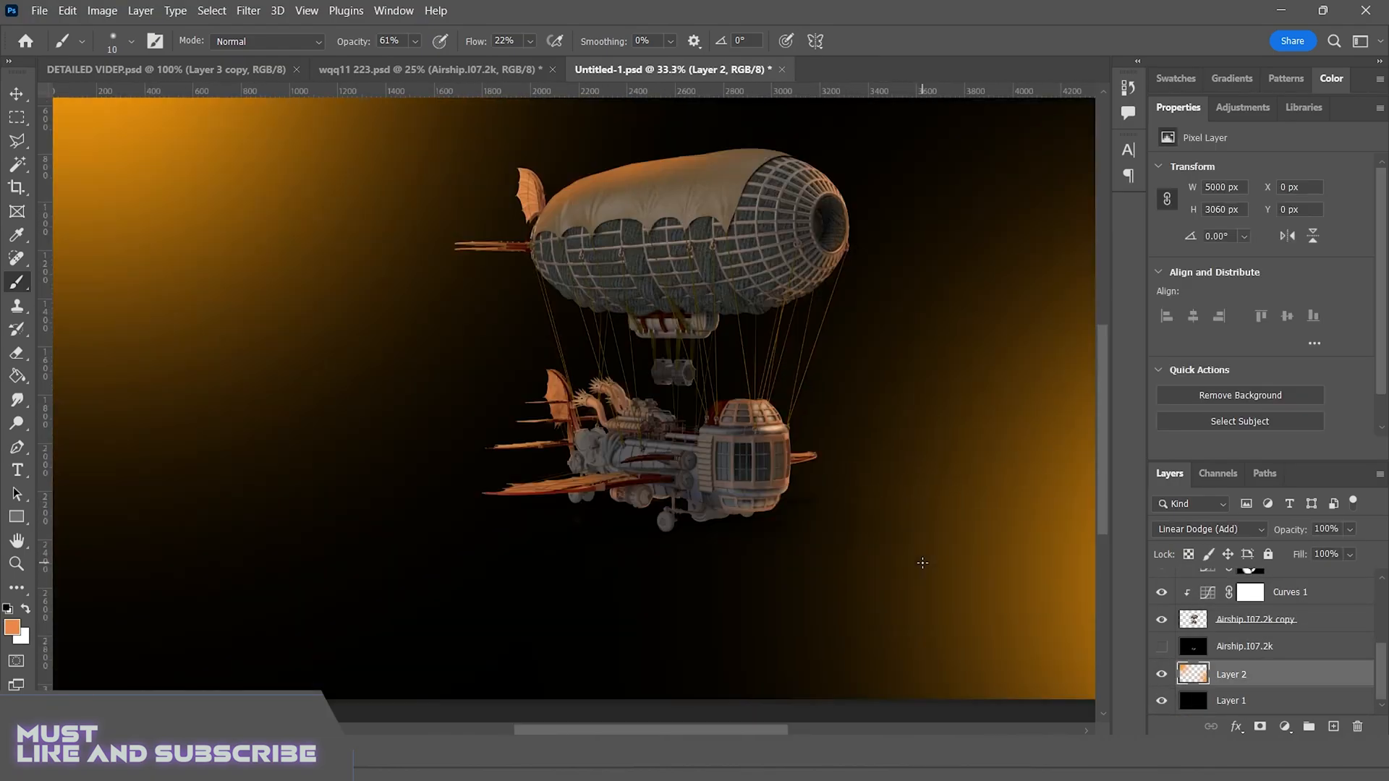
pyautogui.hotkey('ctrl', '+')
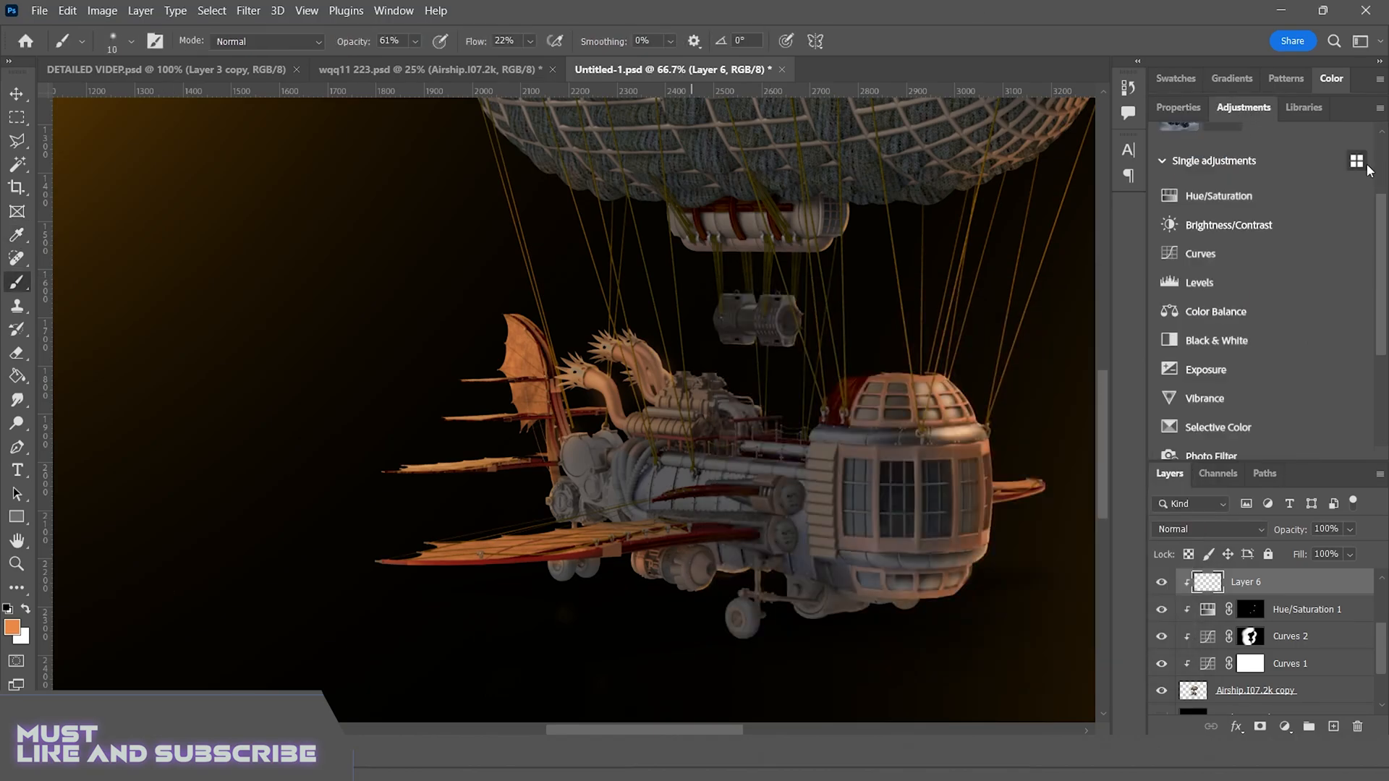
pyautogui.click(1326, 83)
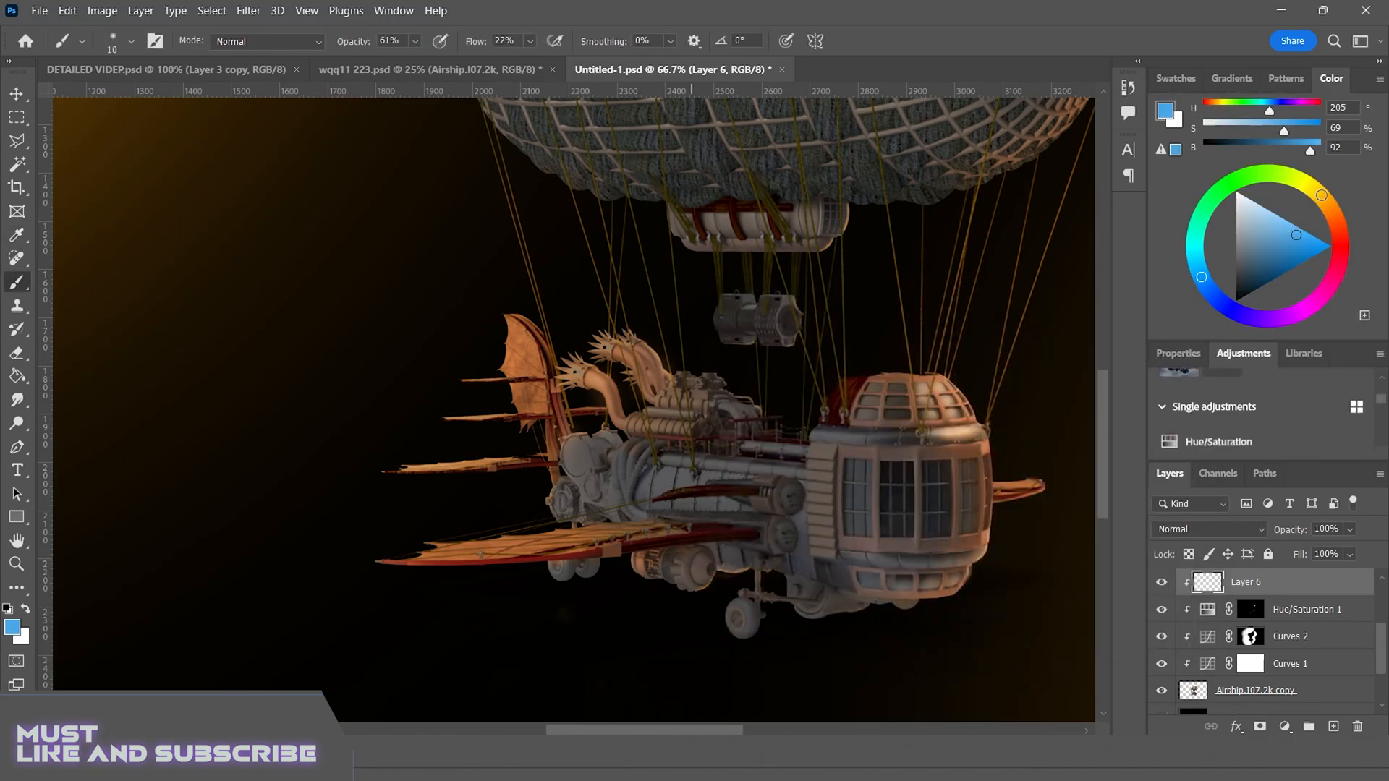
pyautogui.click(1205, 531)
pyautogui.click(1340, 228)
# Check the whole composite, the background glow layer's blend mode and the effect of Curves 1, and reselect Layer 6
pyautogui.hotkey('ctrl', '-')
pyautogui.hotkey('ctrl', '-')
pyautogui.hotkey('ctrl', '-')
pyautogui.hotkey('ctrl', '-')
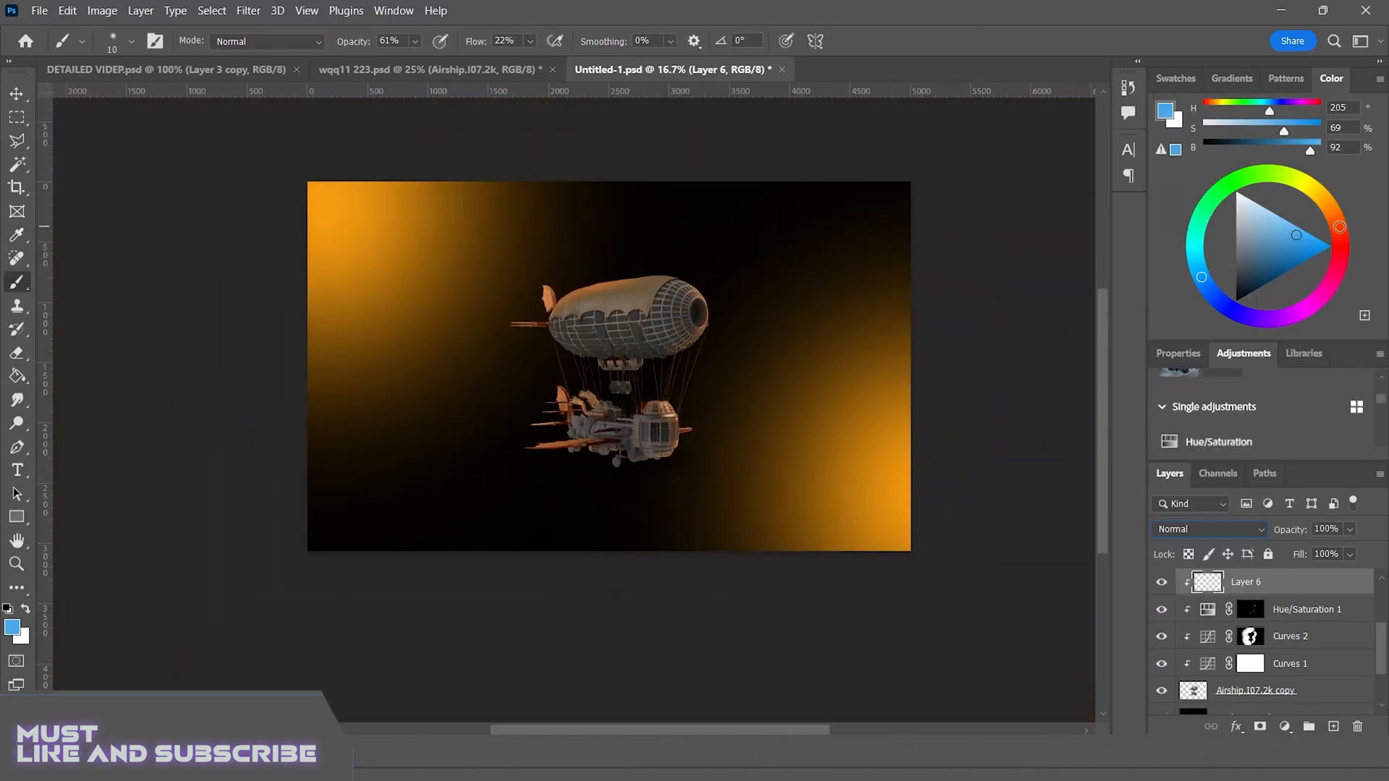
pyautogui.hotkey('ctrl', '+')
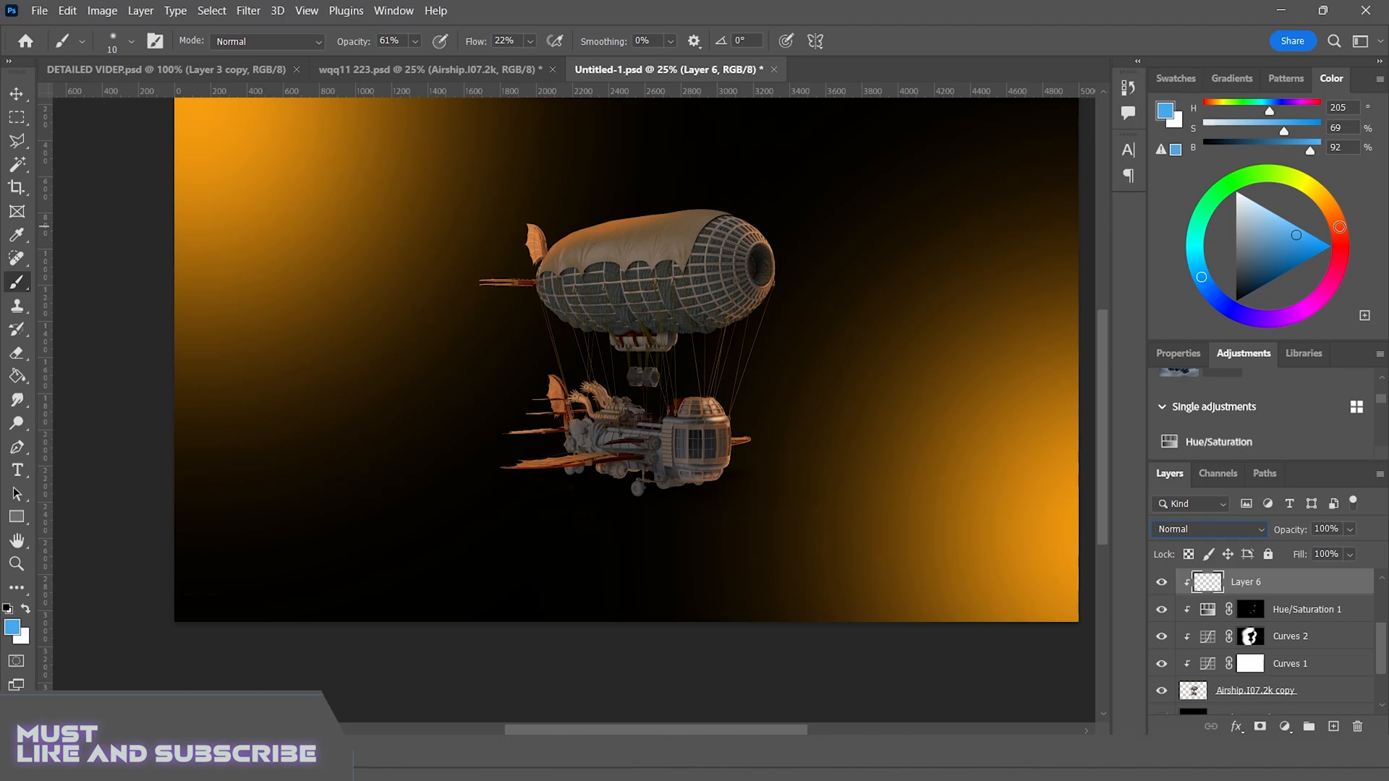
pyautogui.doubleClick(1331, 79)
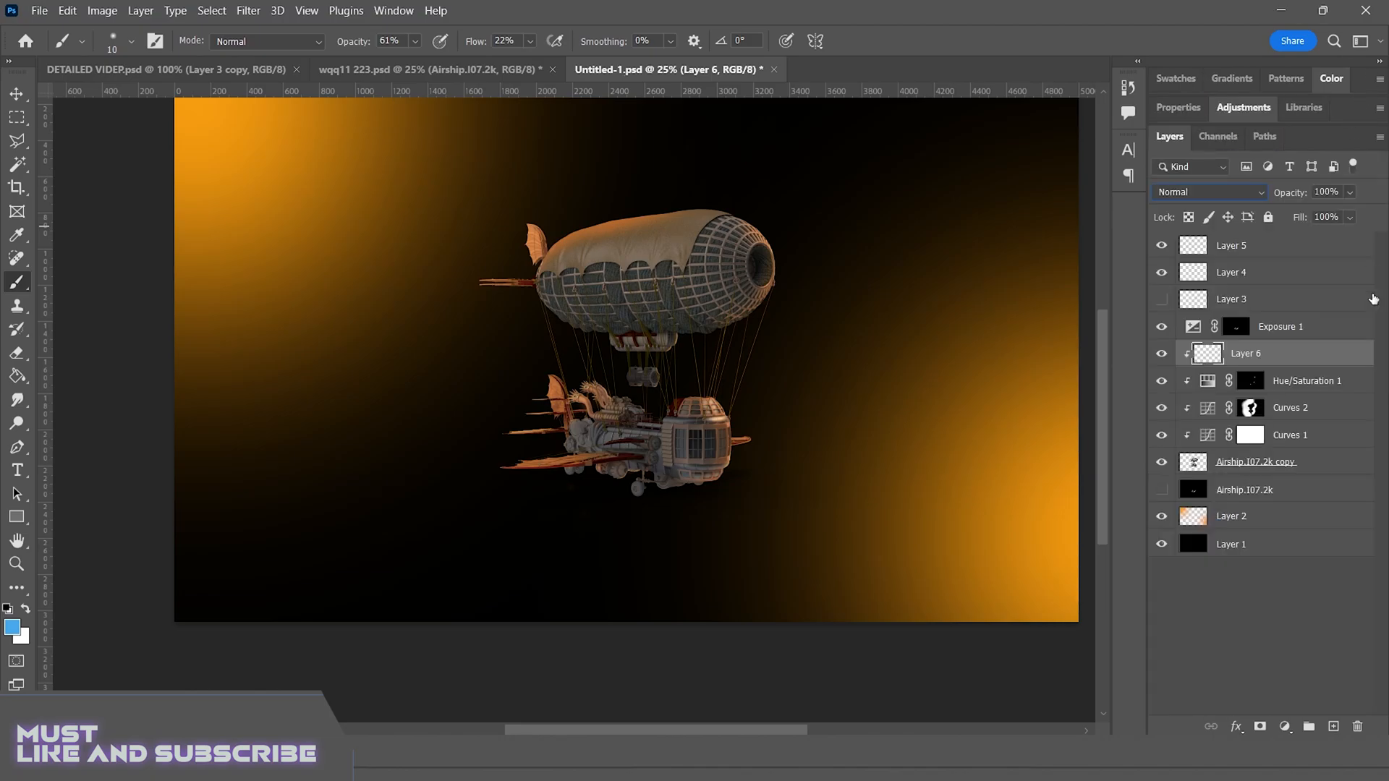
pyautogui.click(1277, 542)
pyautogui.click(1279, 518)
pyautogui.click(1161, 436)
pyautogui.click(1161, 435)
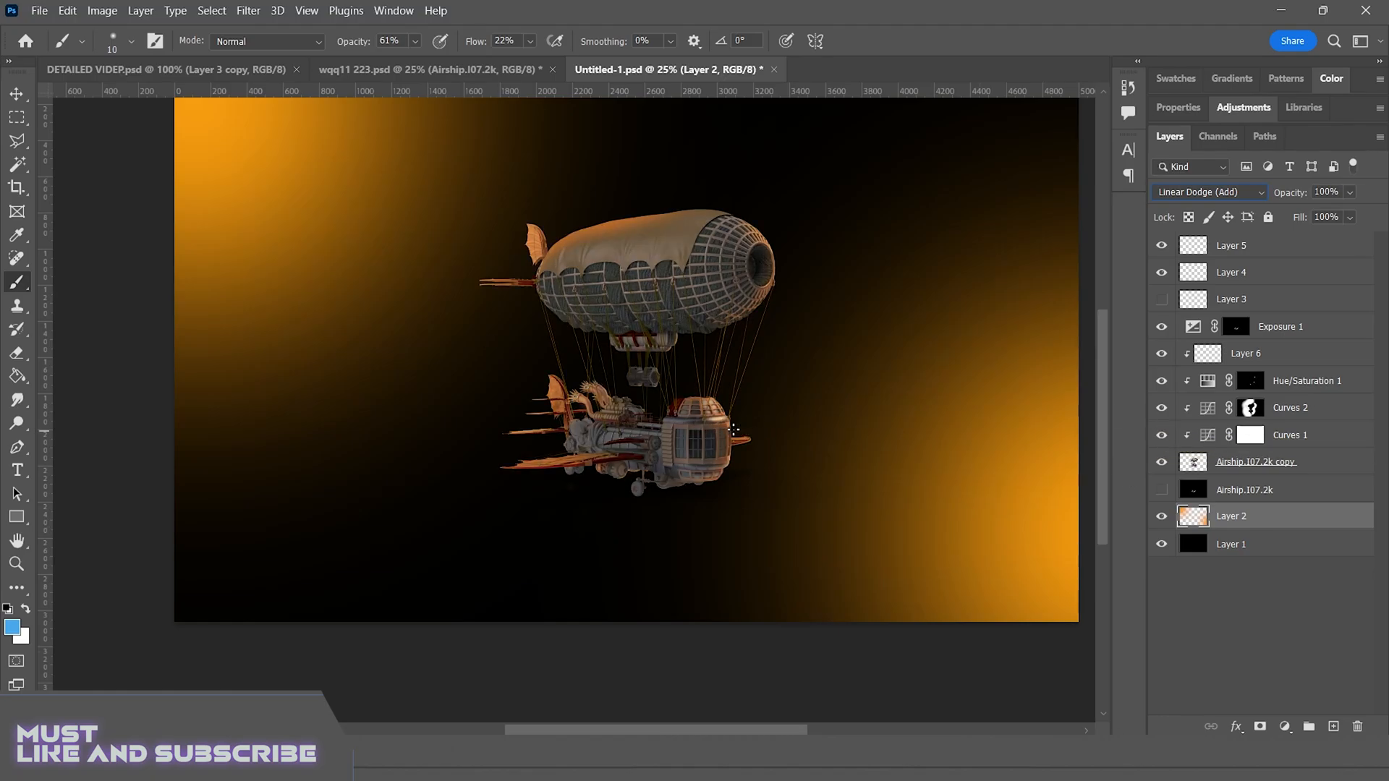
pyautogui.click(1245, 354)
pyautogui.click(1332, 78)
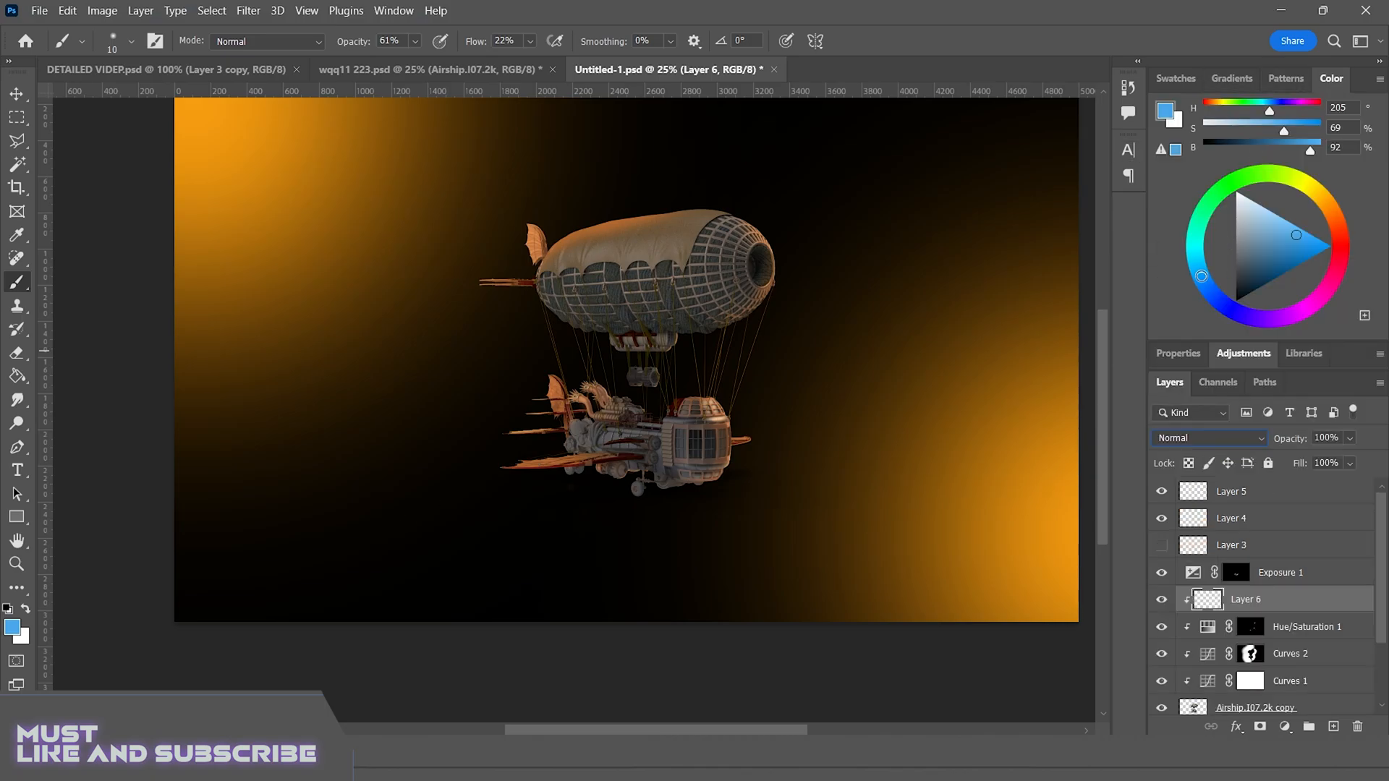